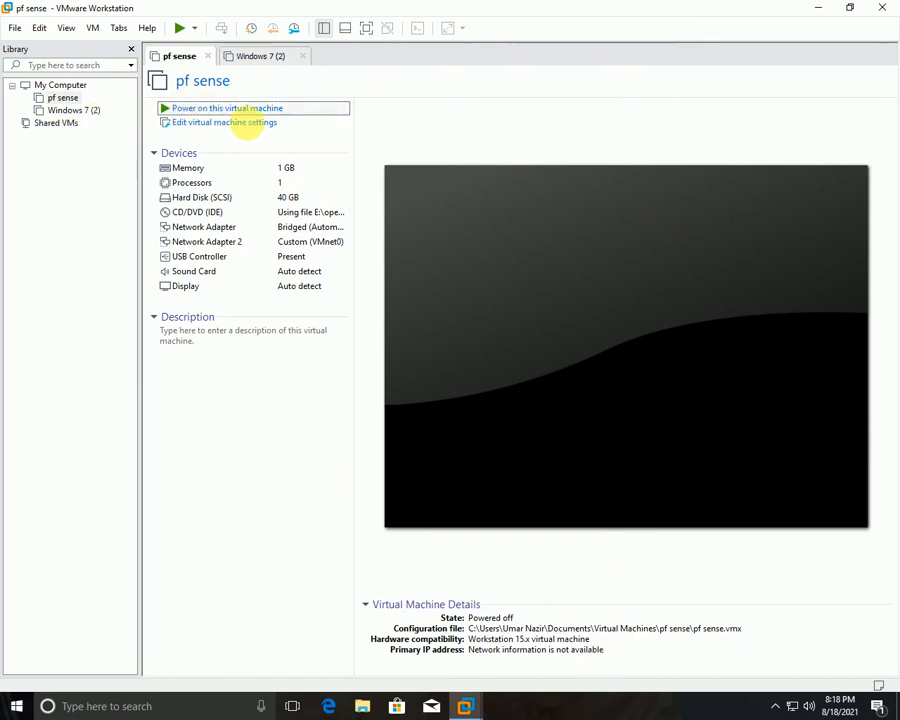
Power on pf sense and Windows 7 (2), choosing Start Windows Normally for Windows.
click(236, 110)
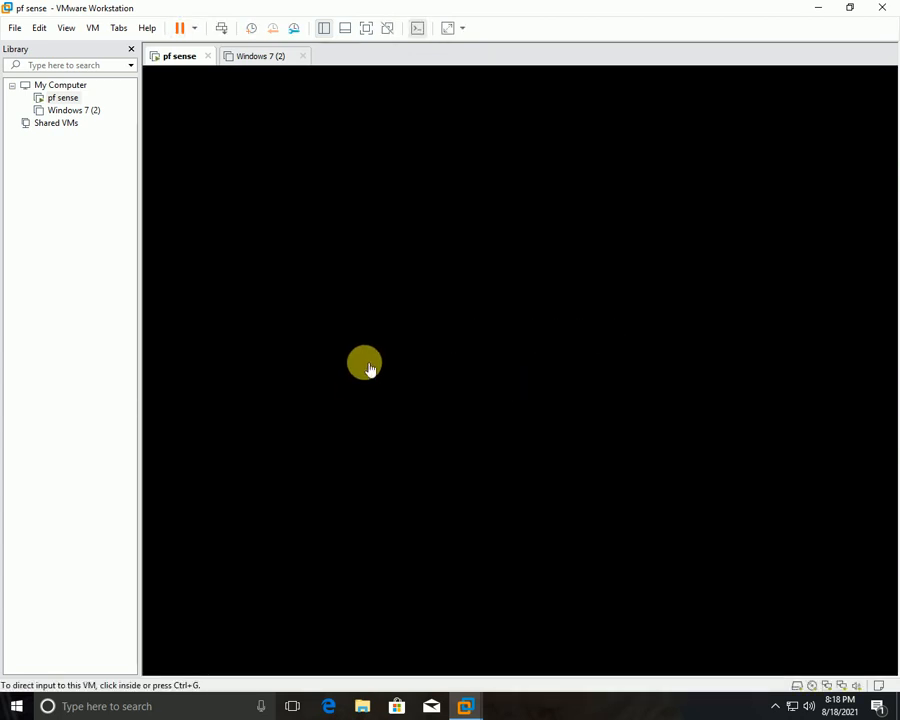
click(262, 57)
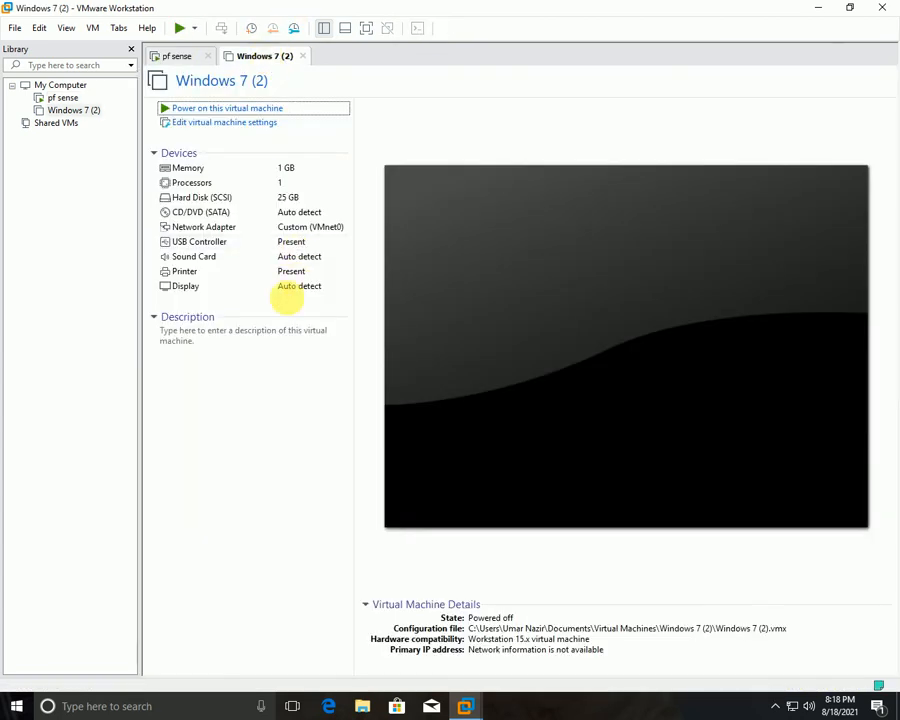
click(232, 109)
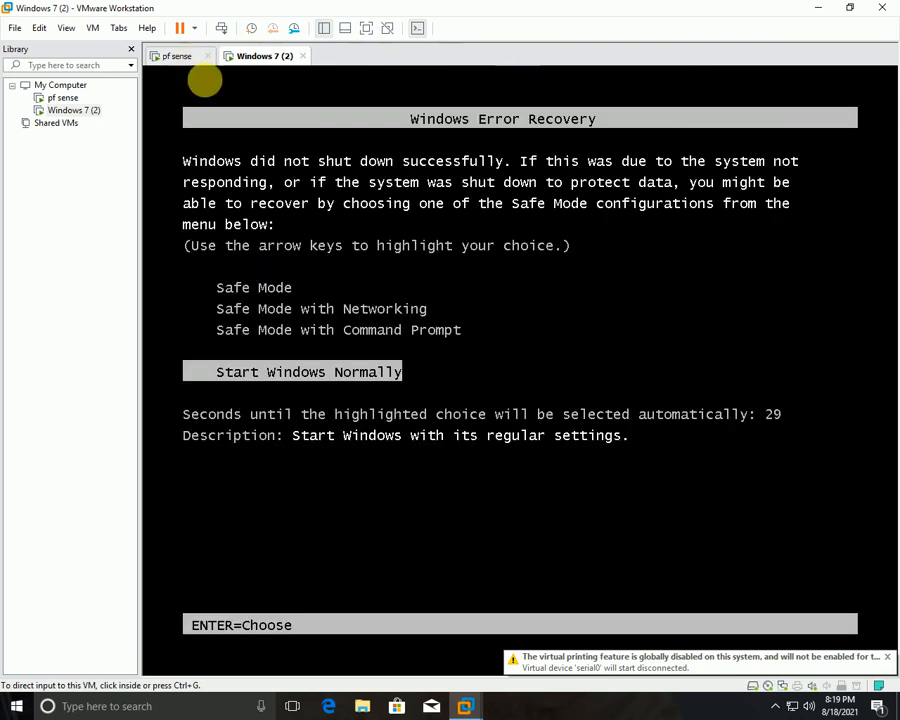
click(420, 381)
key(Return)
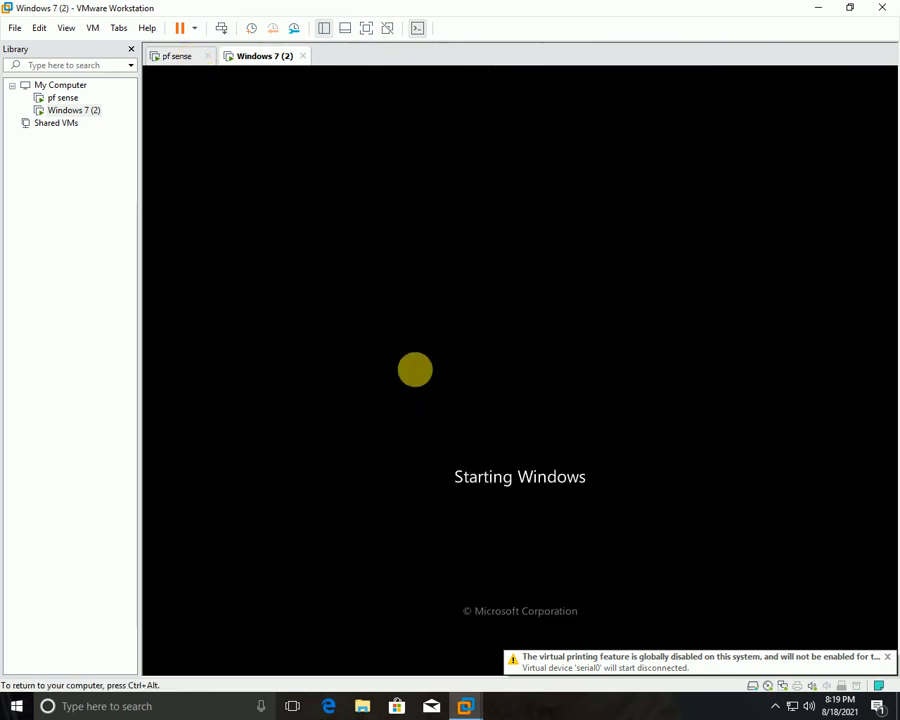
key(ctrl+alt)
Check the pf sense boot console, then return to the Windows 7 desktop.
click(180, 57)
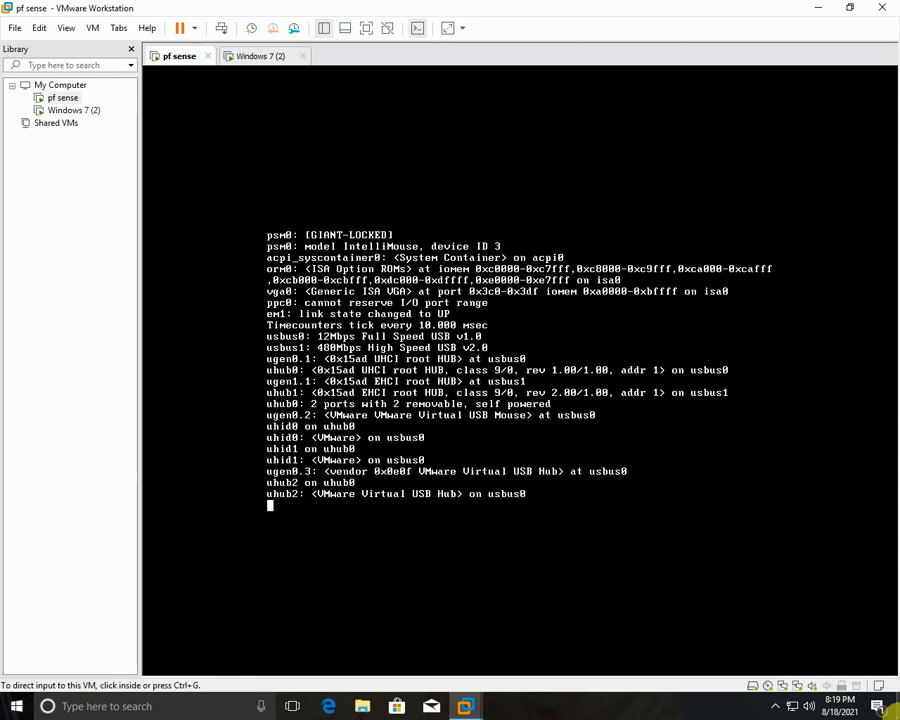
click(258, 57)
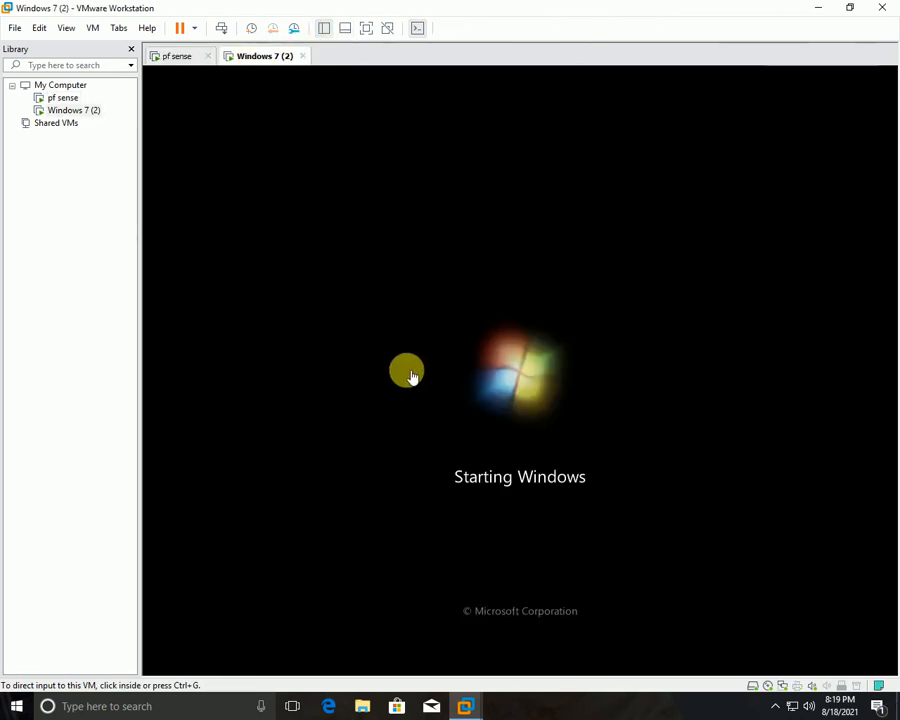
click(190, 60)
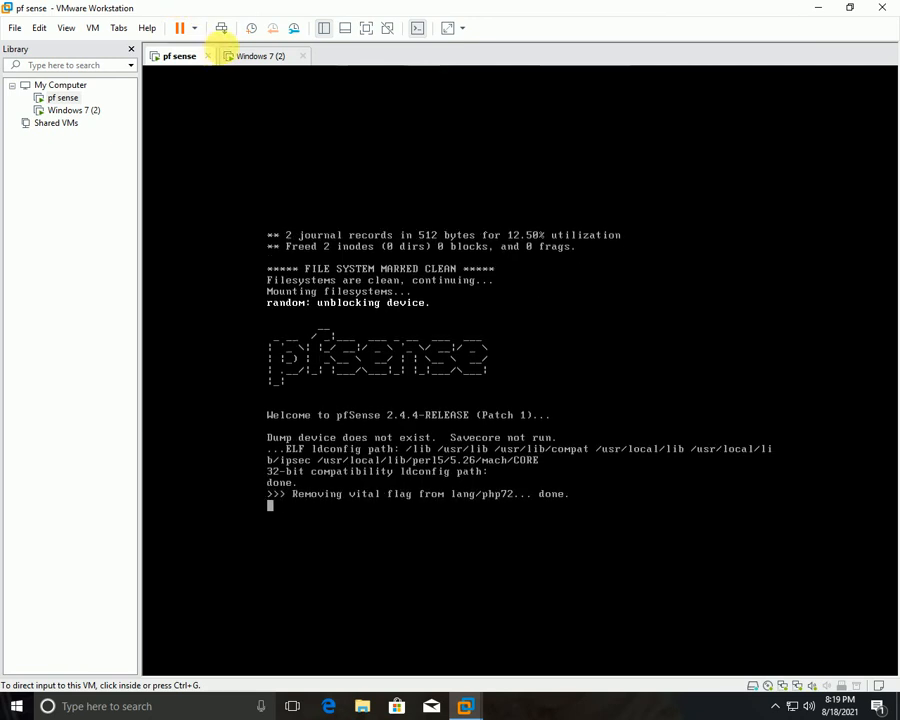
click(258, 56)
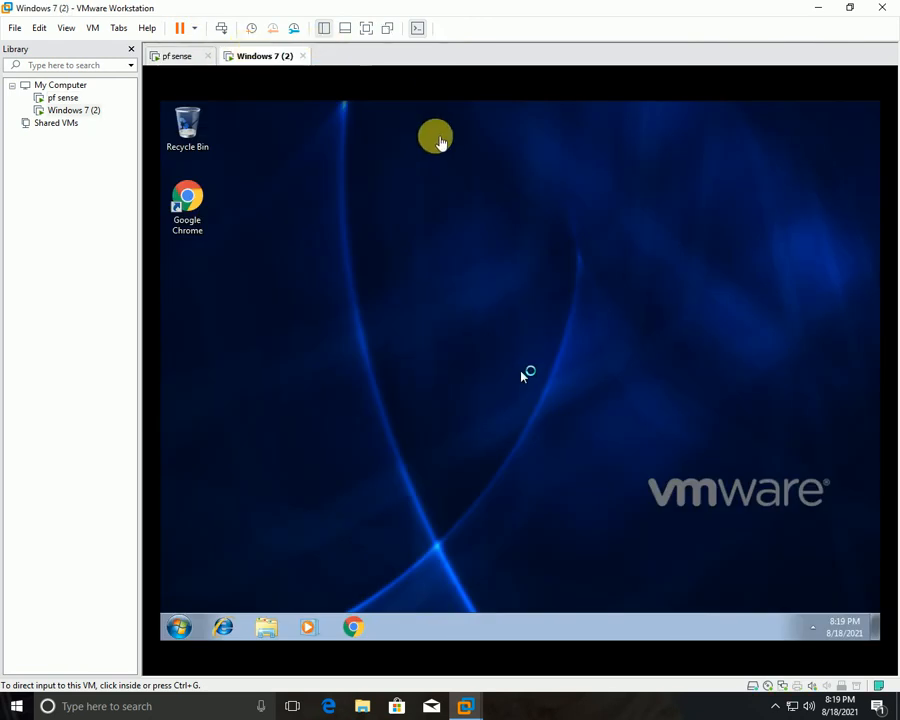
Refresh the Windows 7 guest desktop and glance at the pf sense console.
right_click(432, 196)
click(496, 234)
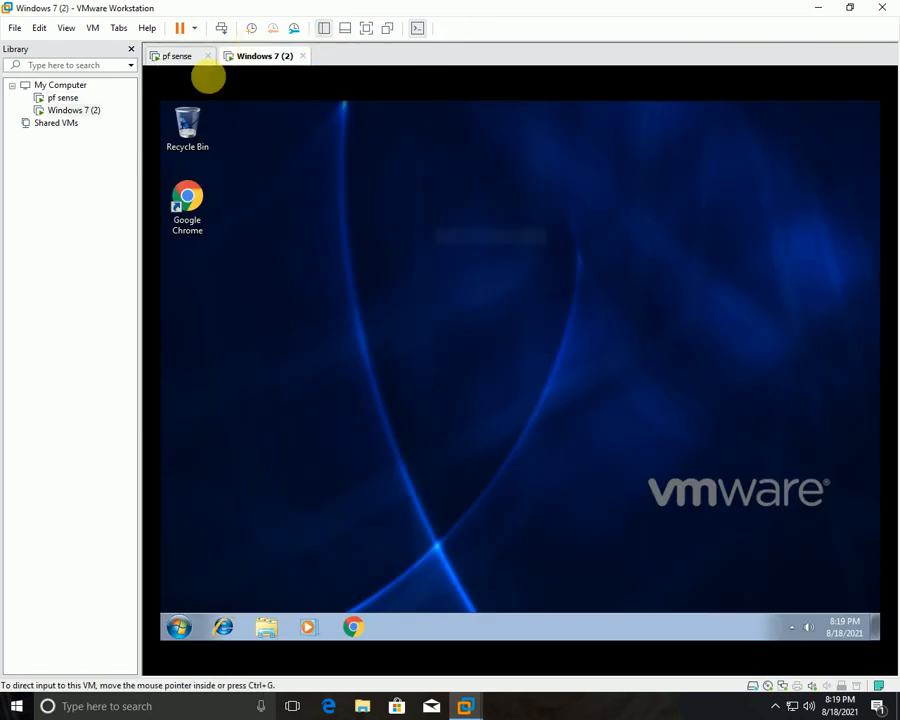
click(200, 58)
click(277, 56)
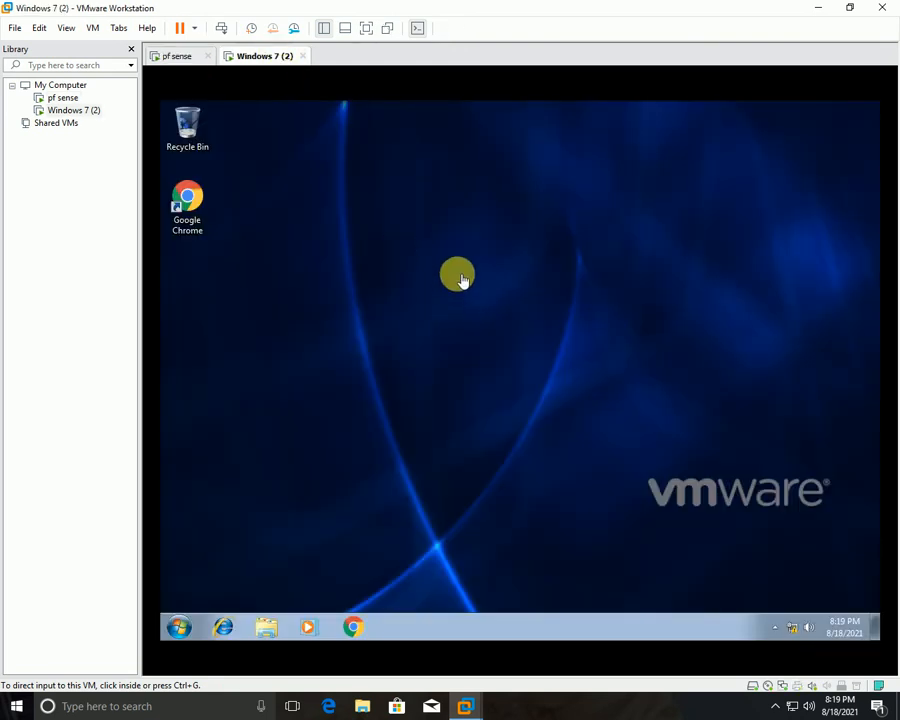
key(super+r)
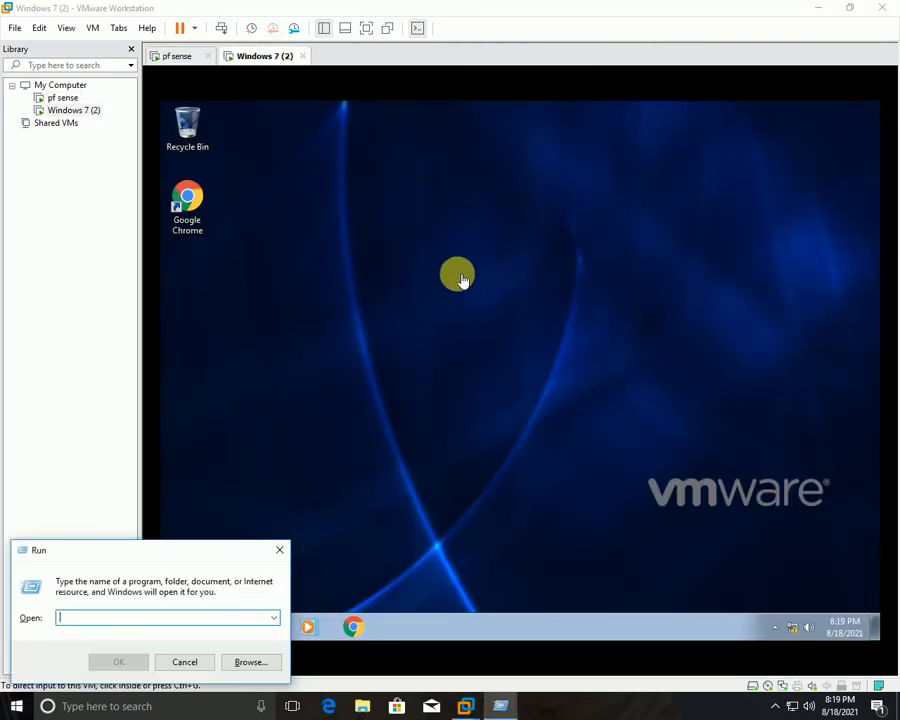
click(460, 278)
Run ipconfig in a cmd prompt to confirm IPv4 192.168.5.20, then view the pf sense console.
click(180, 625)
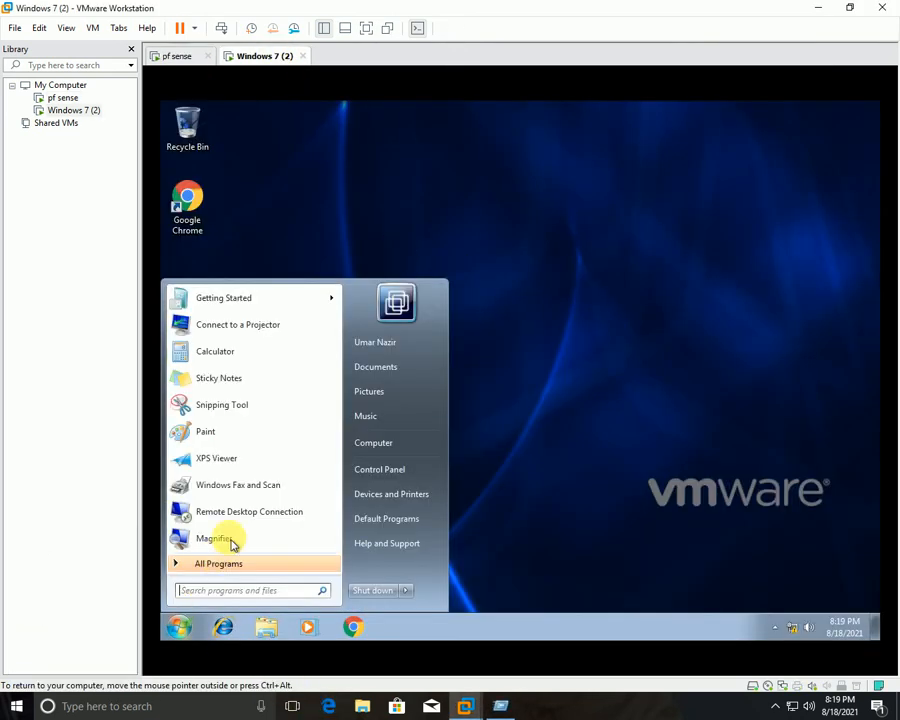
click(272, 591)
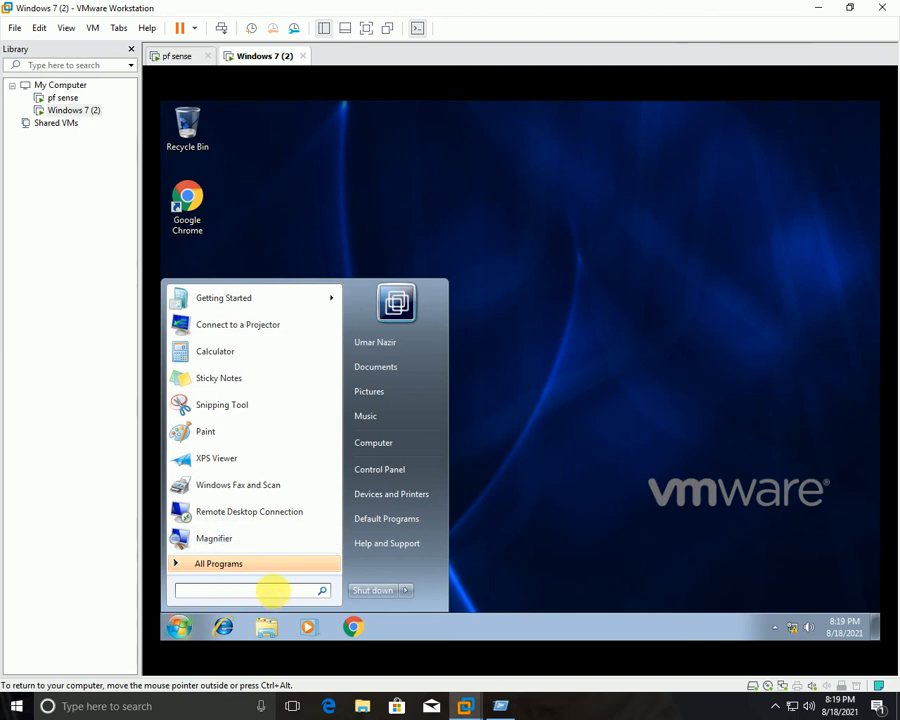
text(cmd)
key(Return)
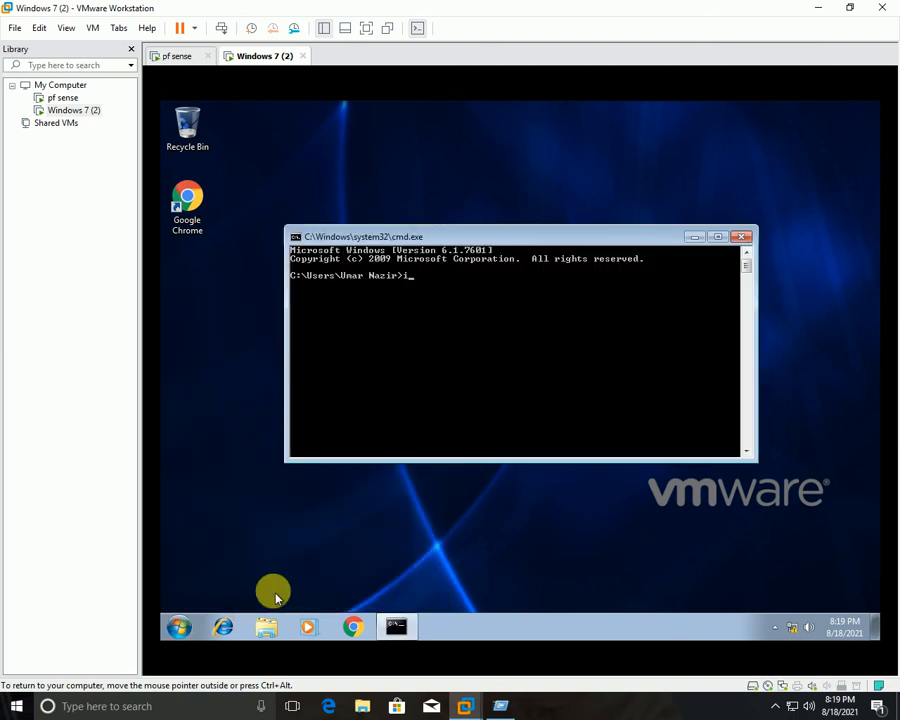
text(ipconfig)
key(Return)
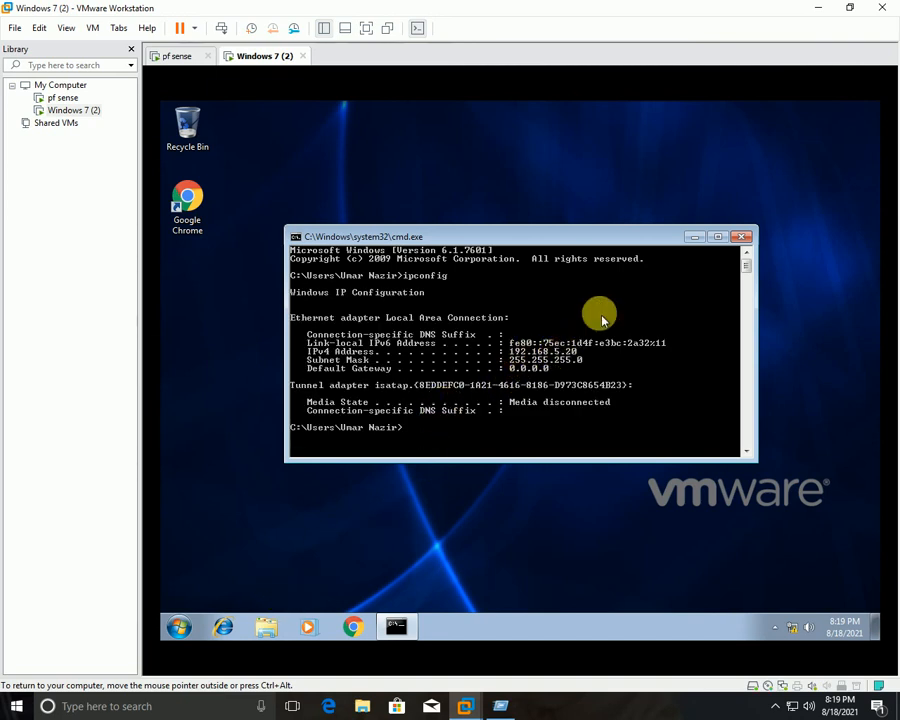
click(181, 56)
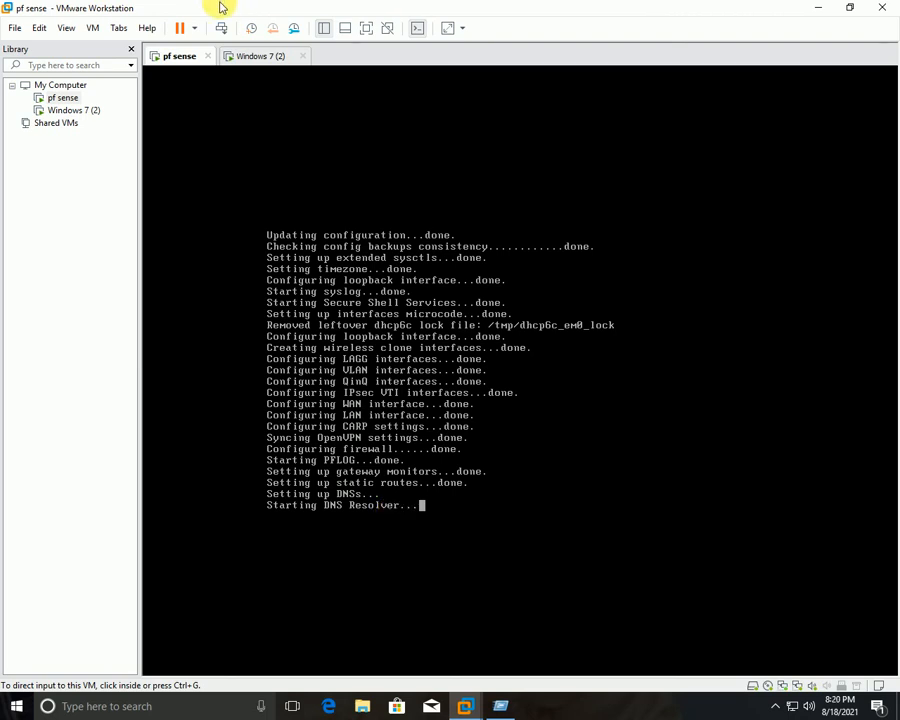
Confirm the pfSense console menu, ping 192.168.5.10 from Windows 7, then close cmd.
click(266, 56)
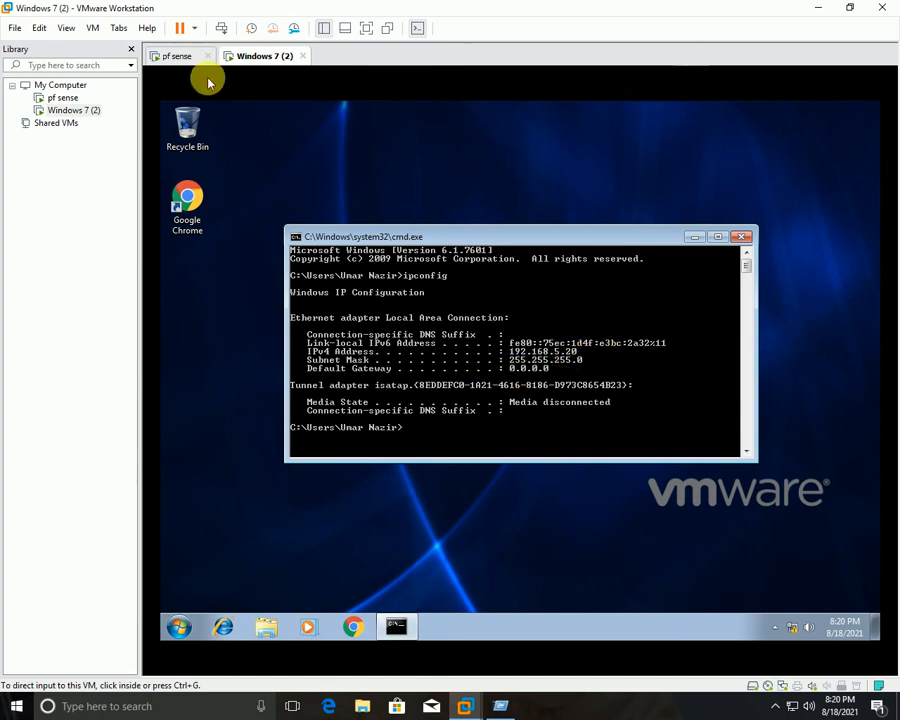
click(180, 57)
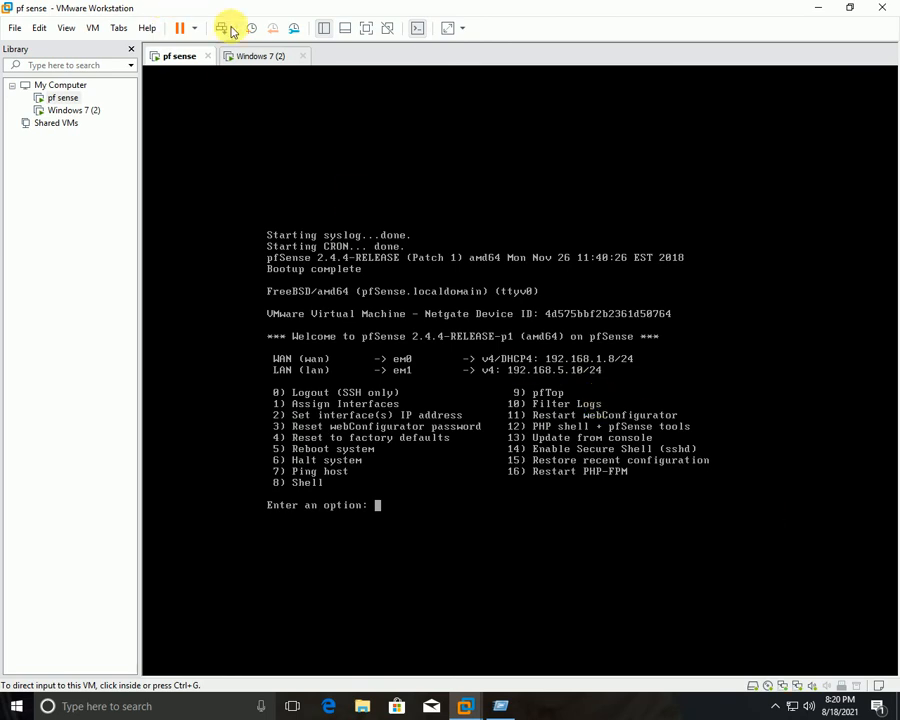
click(258, 56)
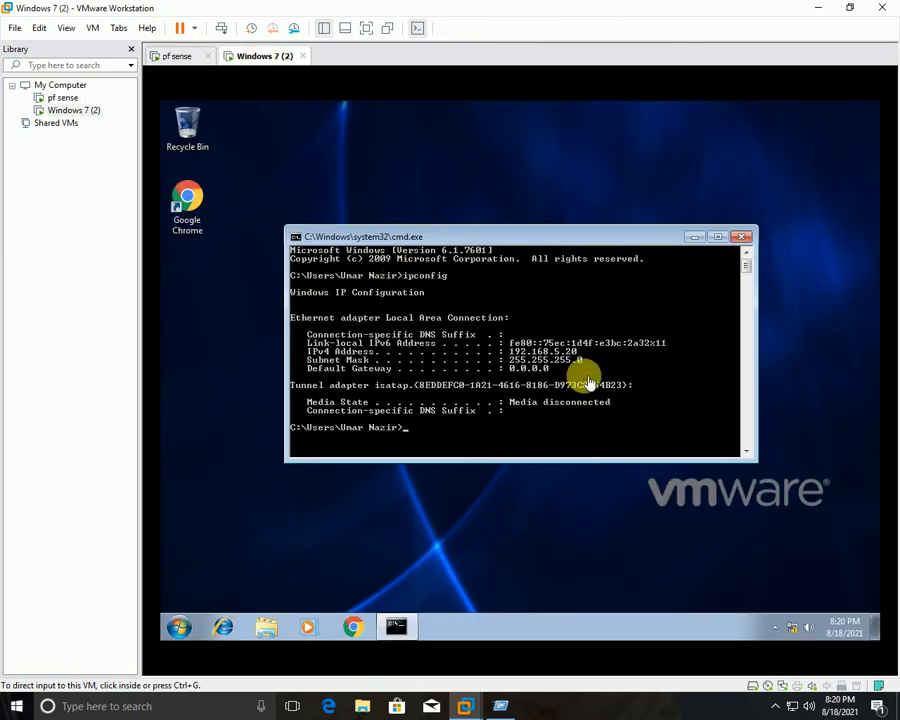
click(437, 425)
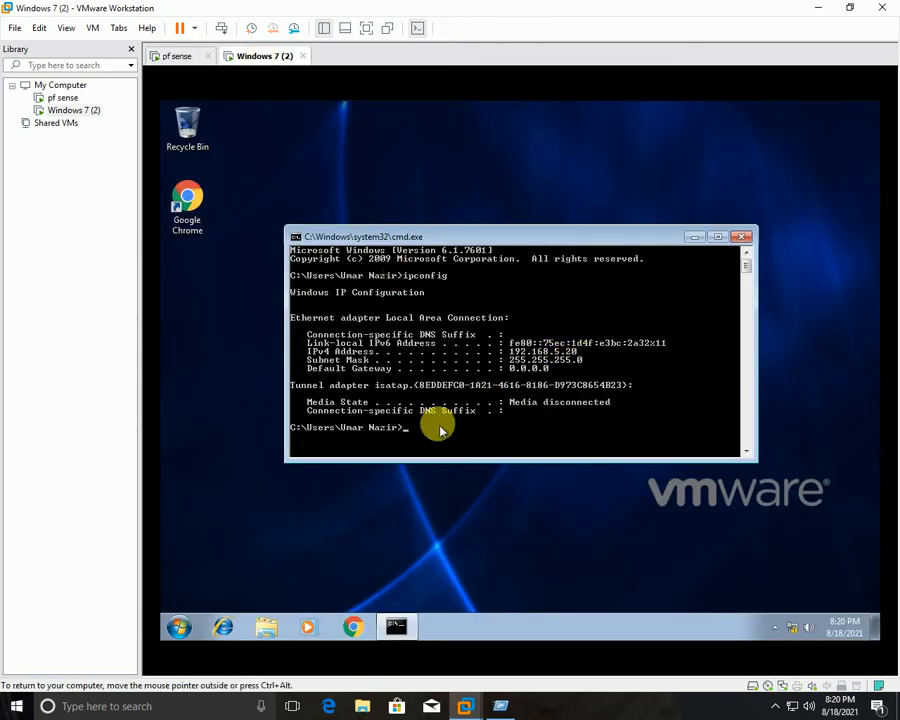
text(ping 192.168.5.10)
key(Return)
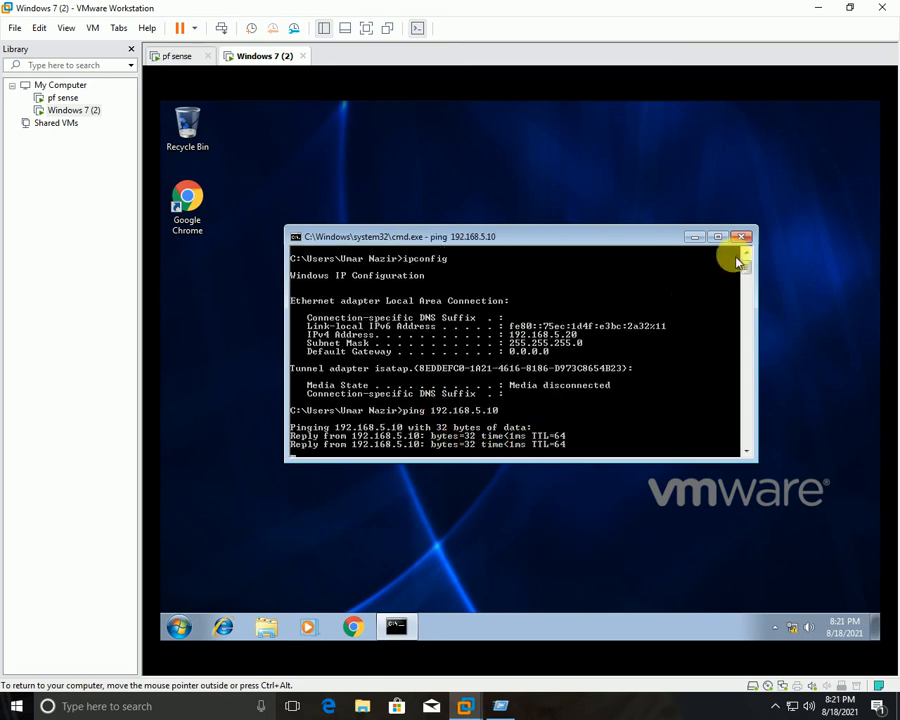
click(742, 237)
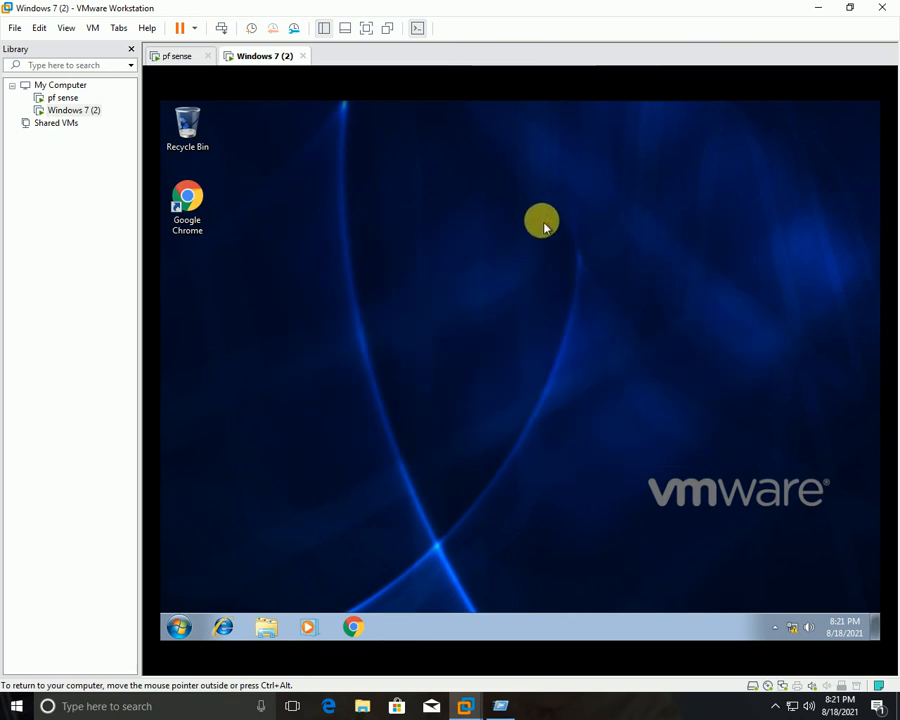
Launch Chrome in Windows 7, dismiss Restore pages, and browse to 192.168.5.10.
right_click(540, 223)
click(629, 262)
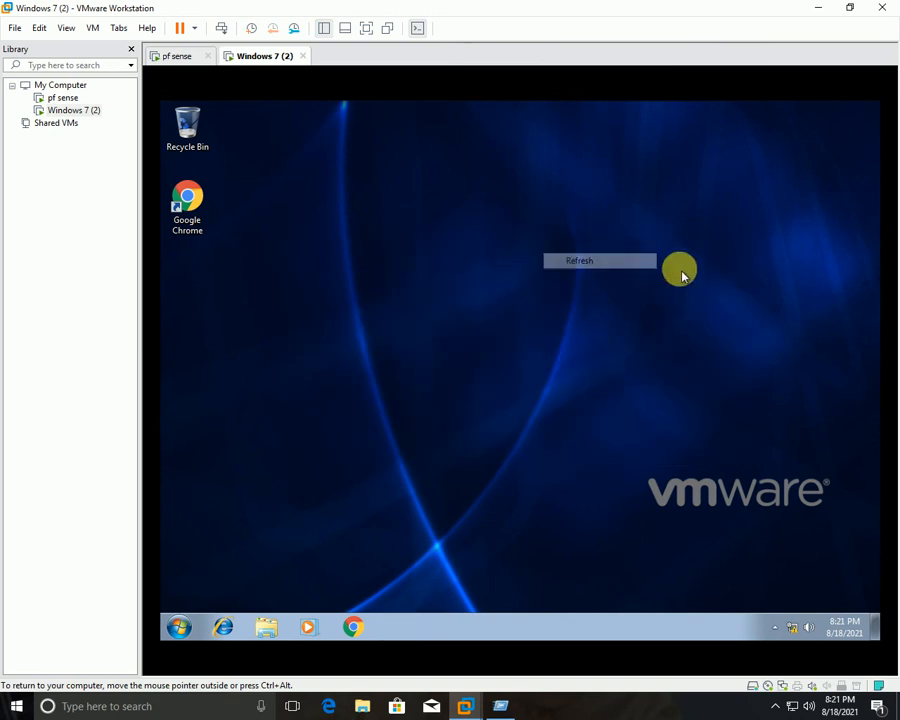
double_click(205, 212)
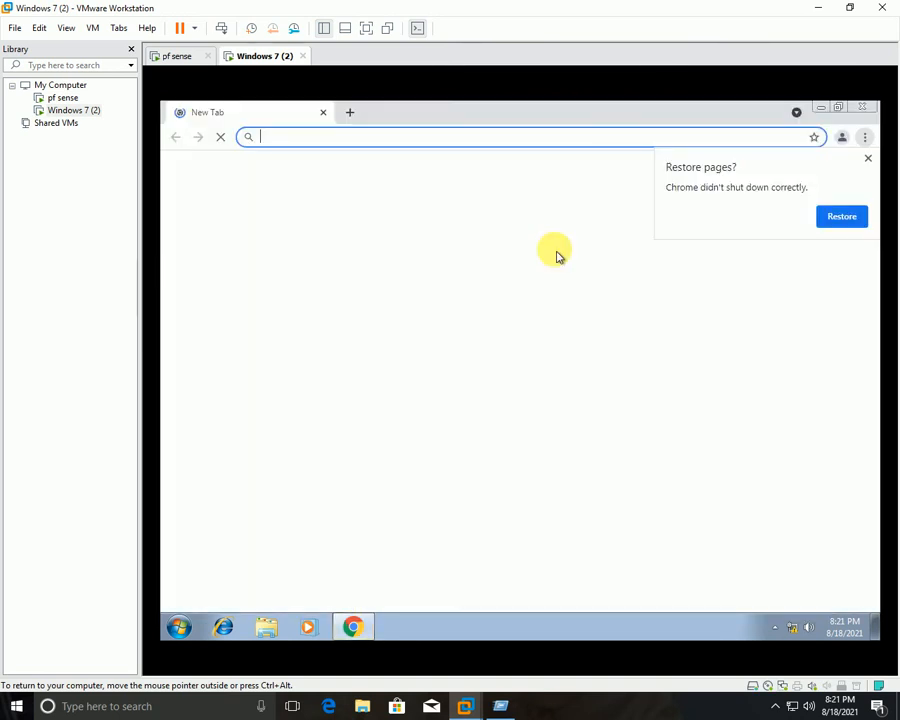
click(868, 158)
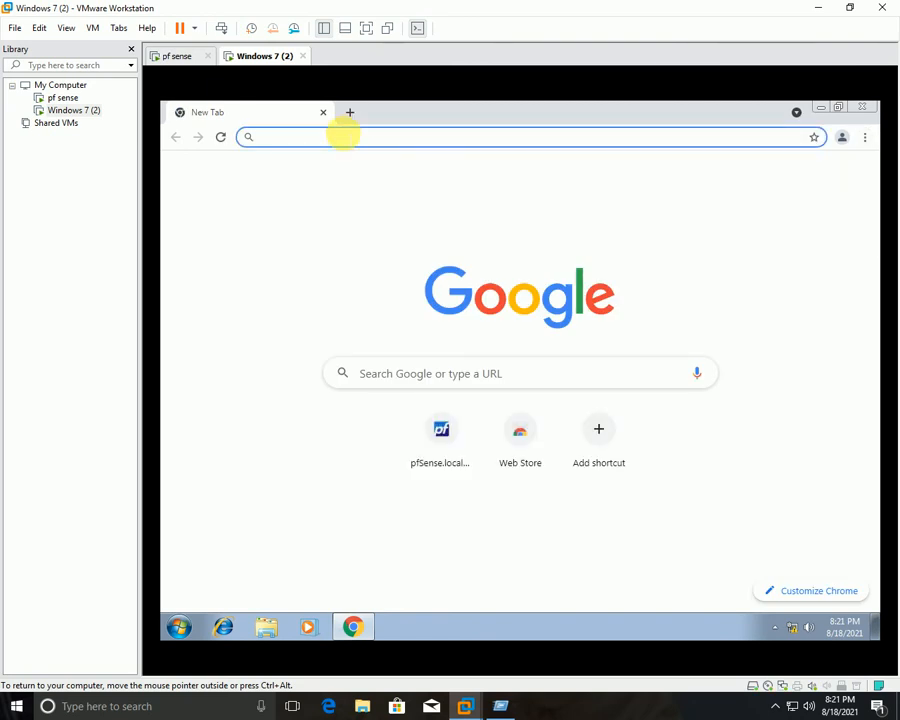
text(192.168.5.1)
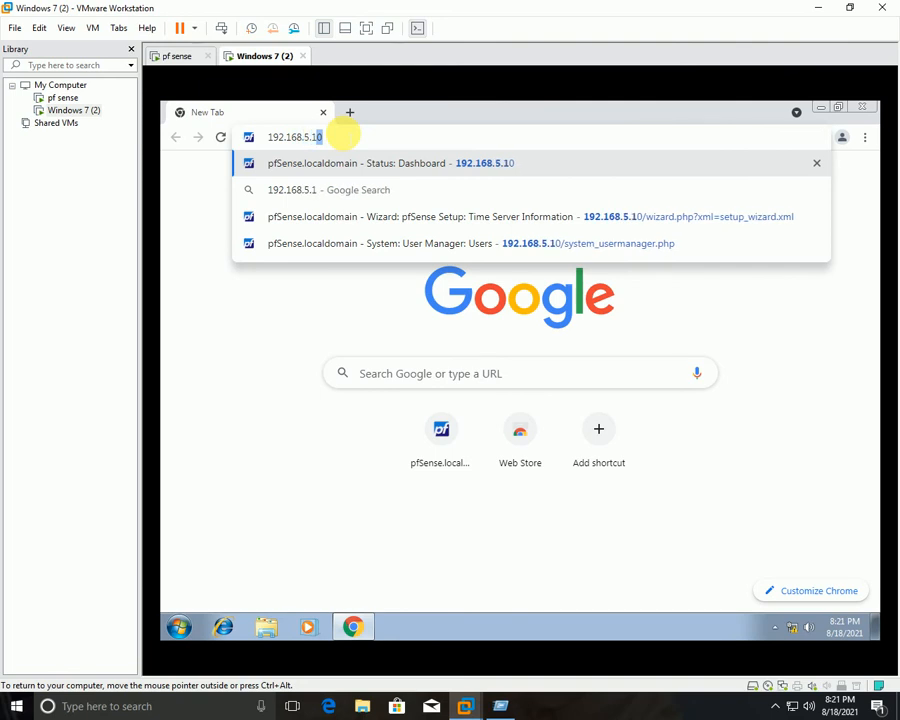
key(Return)
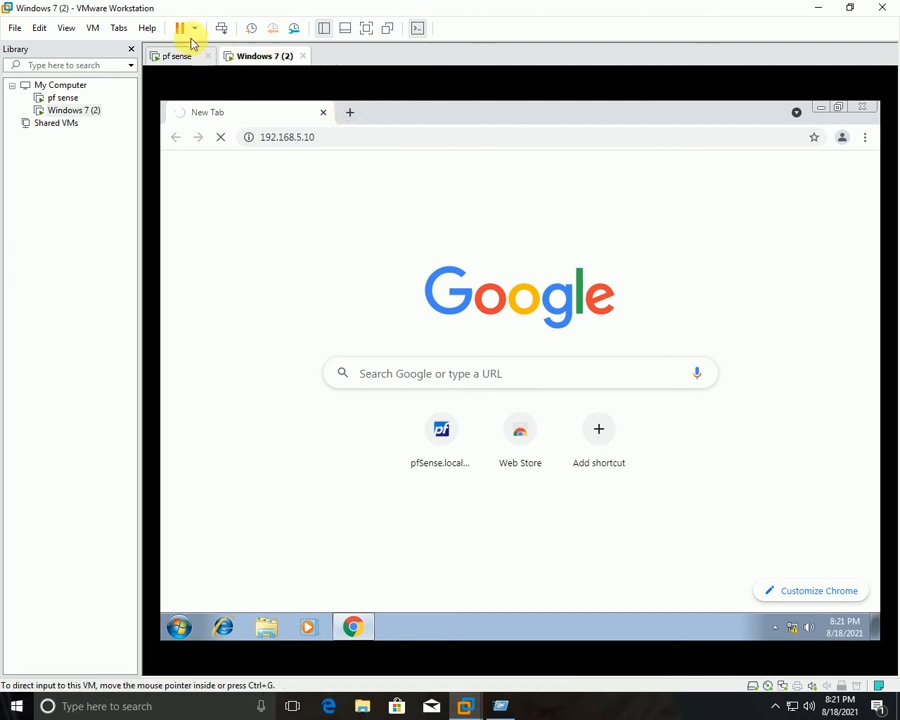
Check the pfSense console, then open a second Chrome tab and return to 192.168.5.10.
click(199, 57)
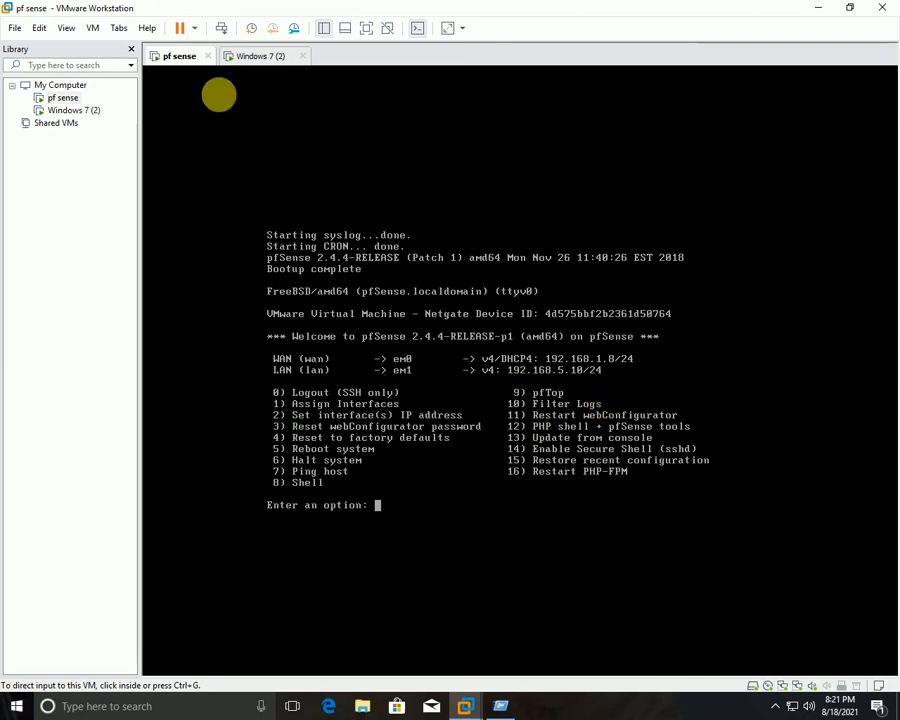
click(262, 56)
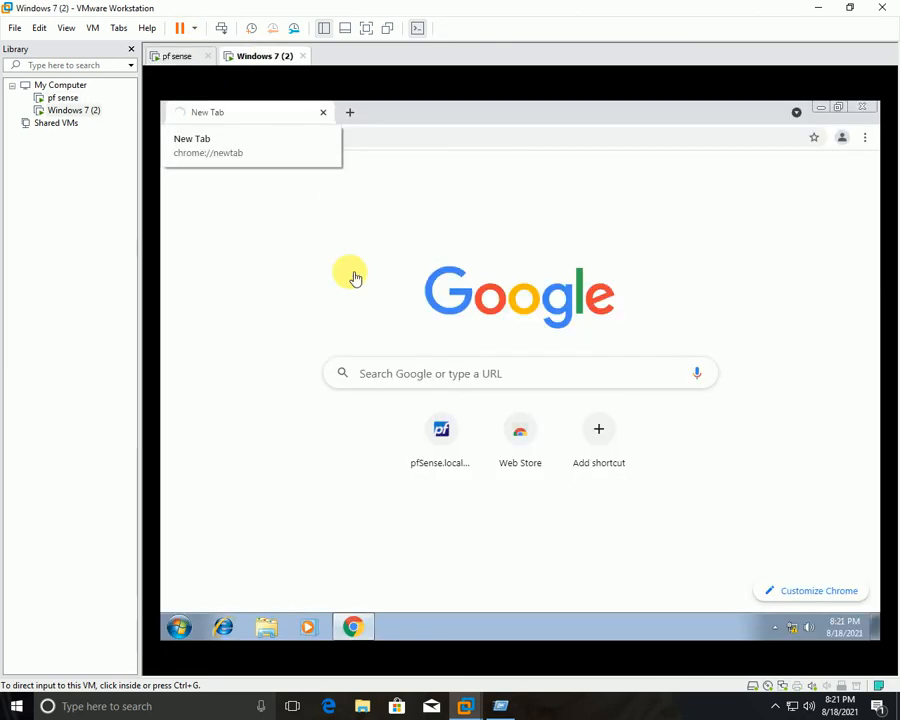
click(352, 115)
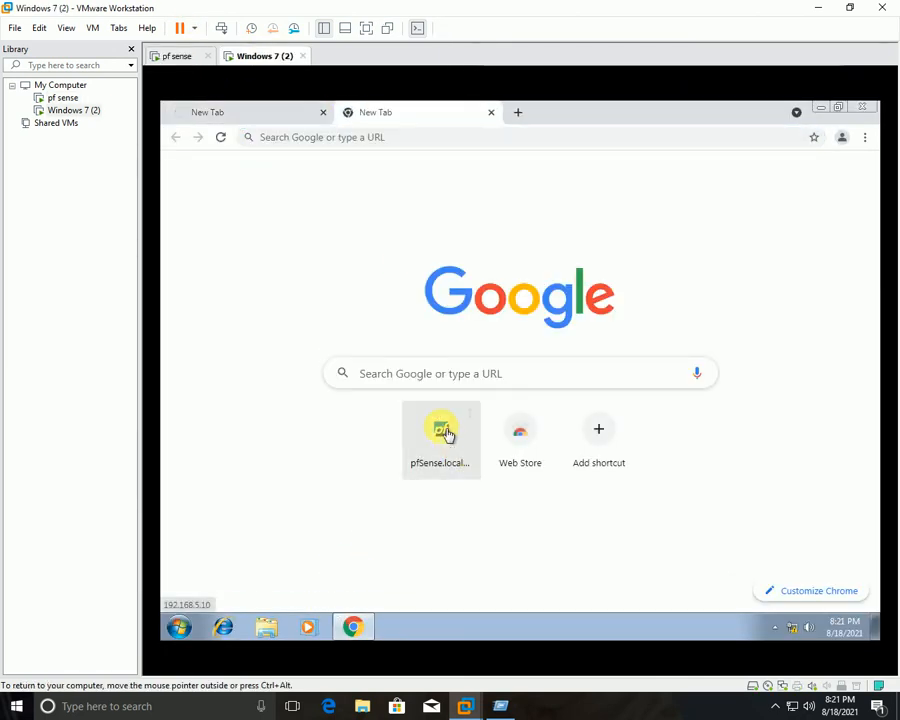
click(274, 110)
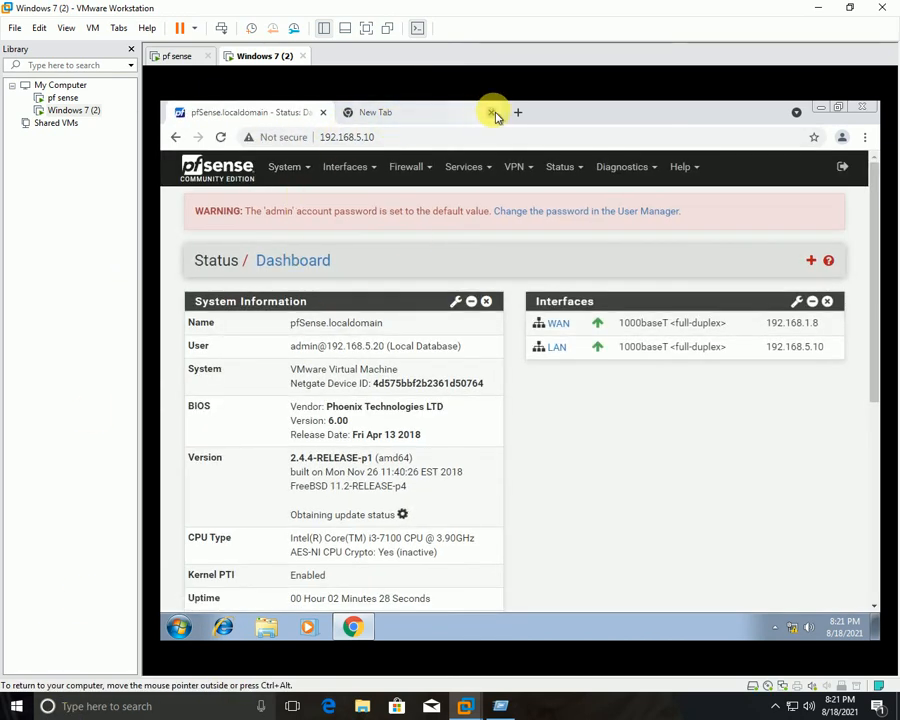
Close Chrome's empty New Tab and switch VMware to full screen.
click(490, 112)
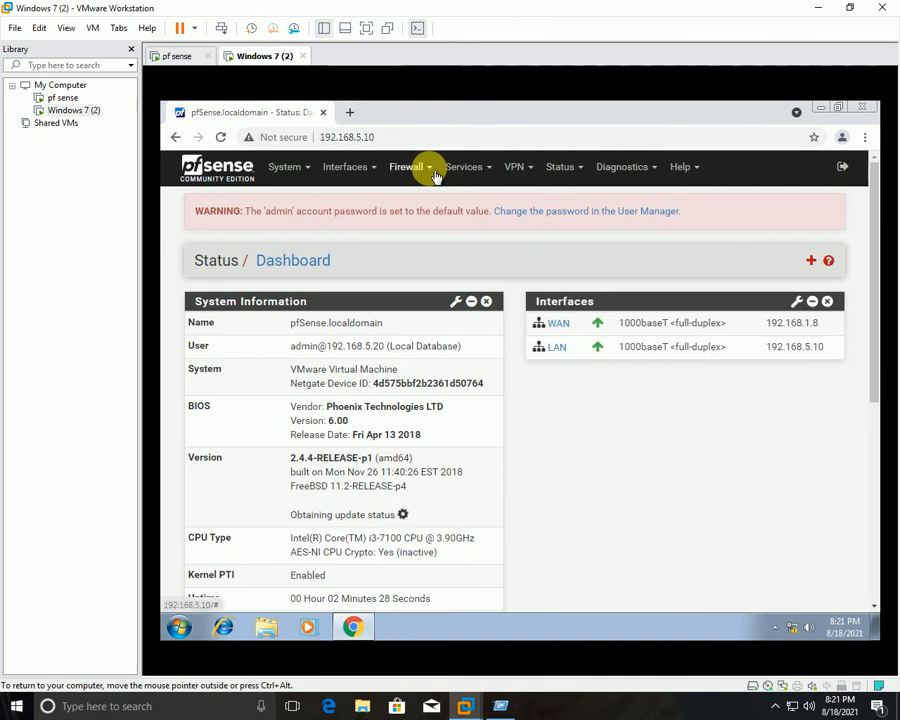
click(366, 28)
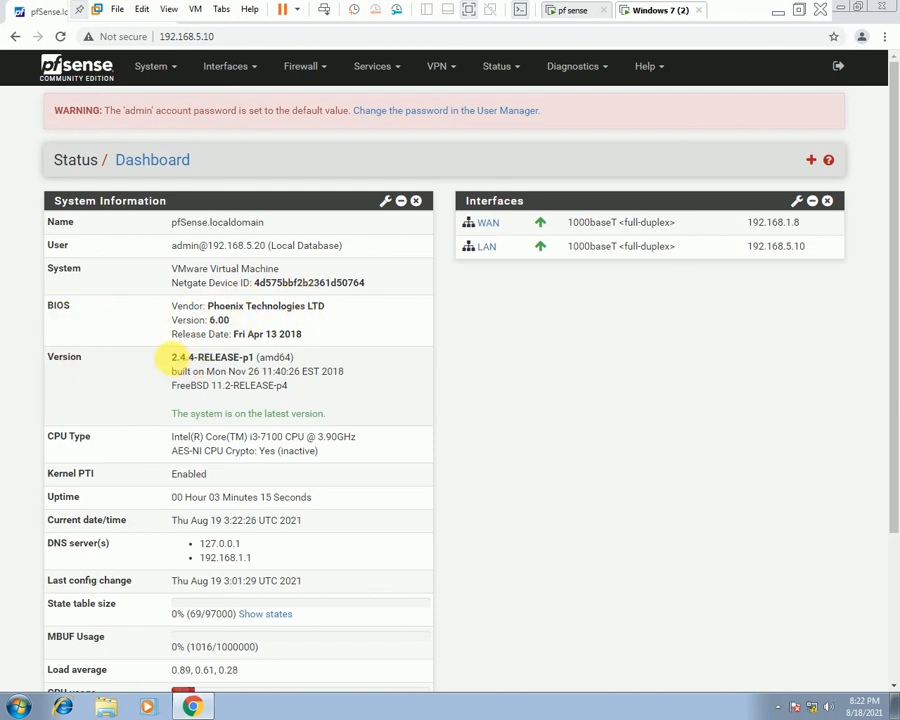
Highlight the installed version and its latest-version status in System Information.
drag(171, 357, 296, 371)
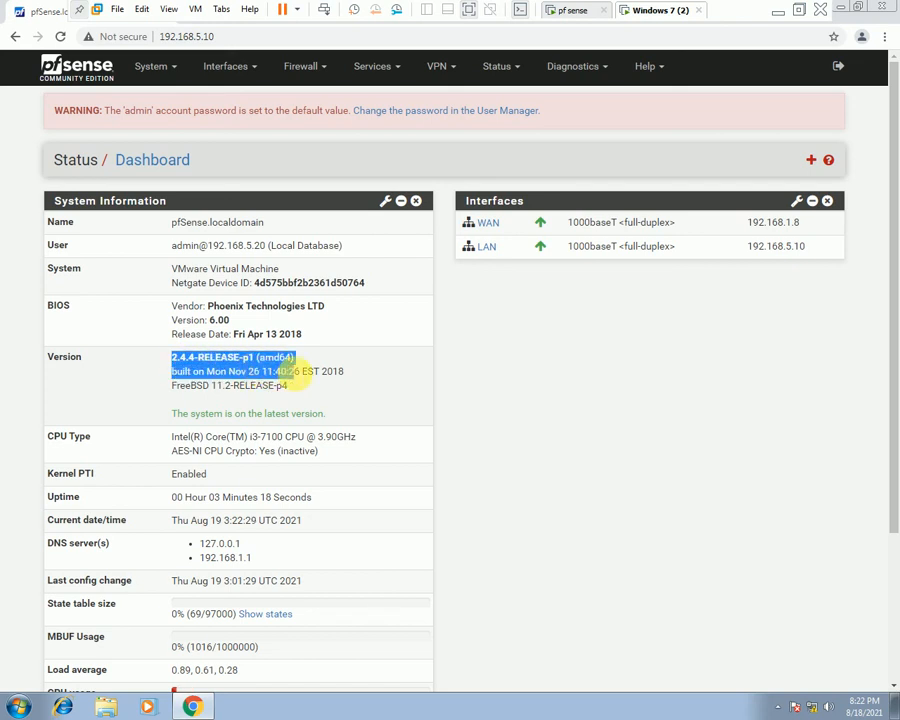
drag(172, 413, 336, 422)
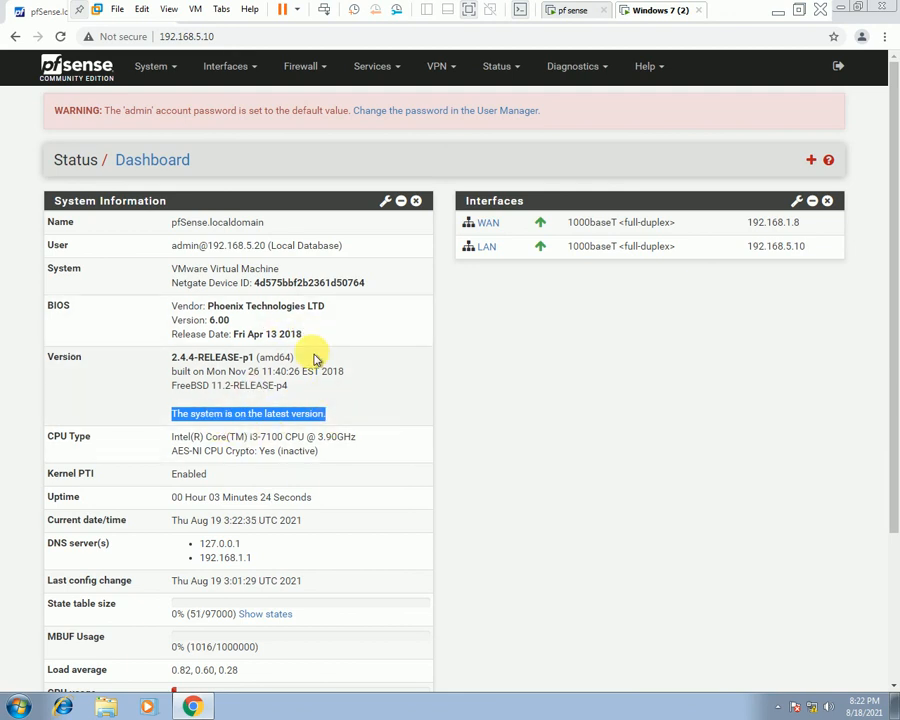
click(351, 413)
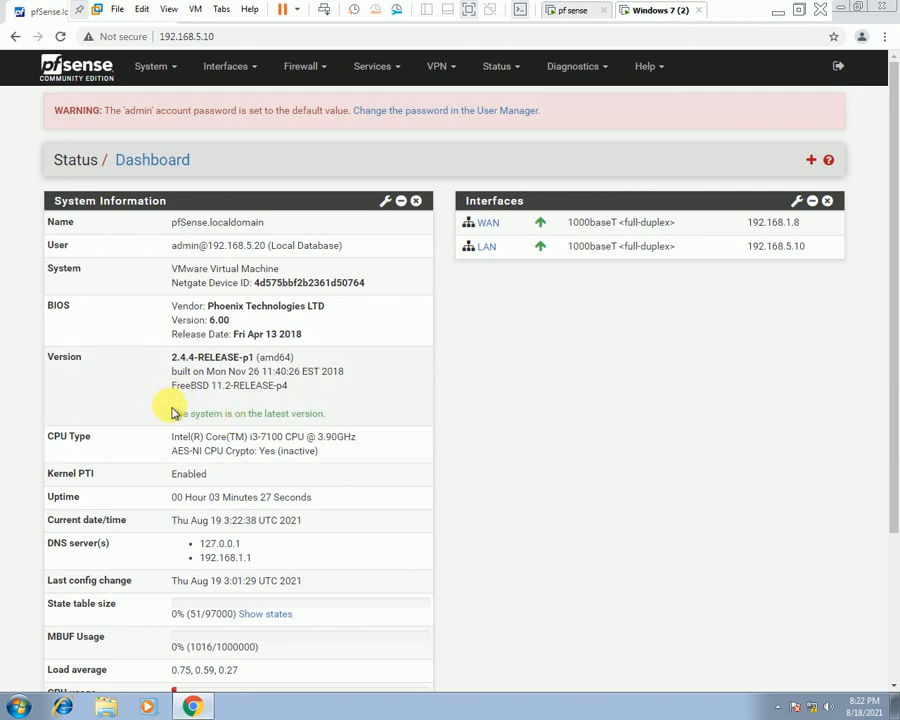
drag(171, 413, 343, 410)
click(343, 410)
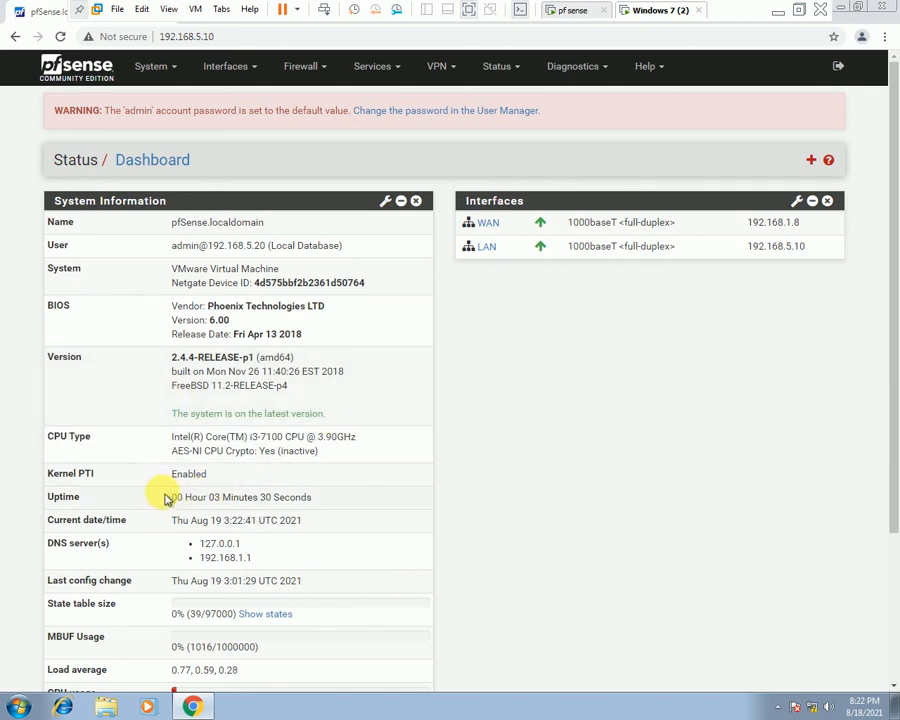
scroll(130, 457, down, 2)
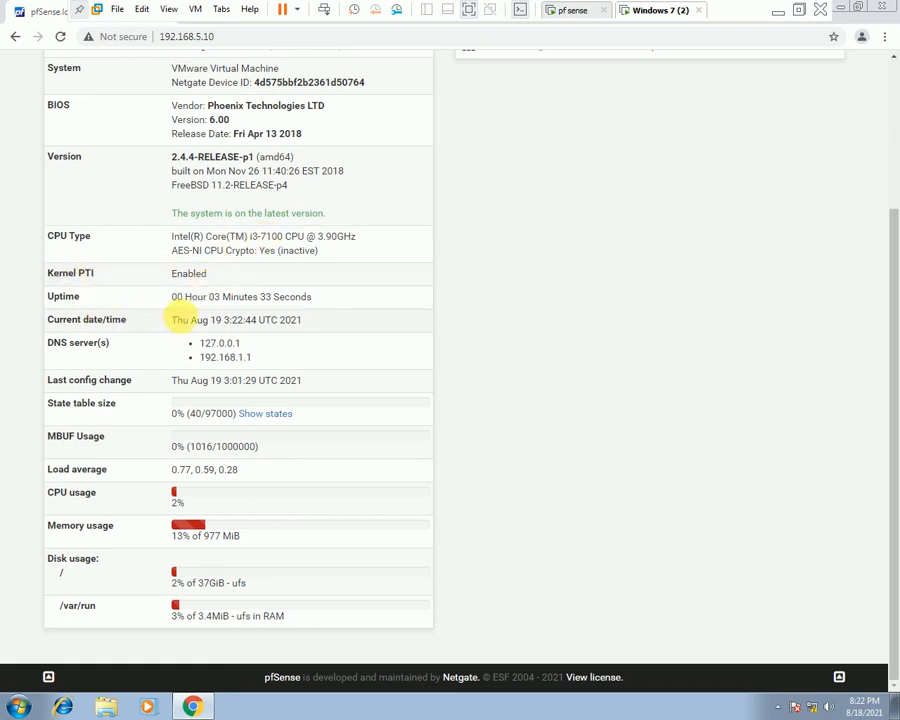
Highlight uptime, date/time, DNS servers, load average, CPU and memory usage.
drag(168, 302, 311, 297)
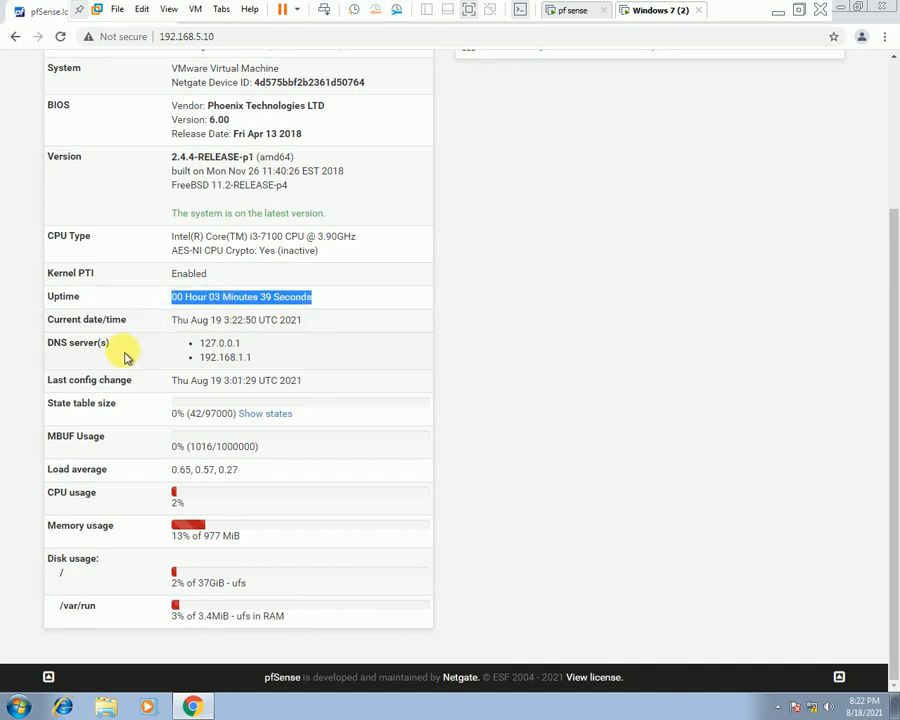
drag(190, 320, 282, 332)
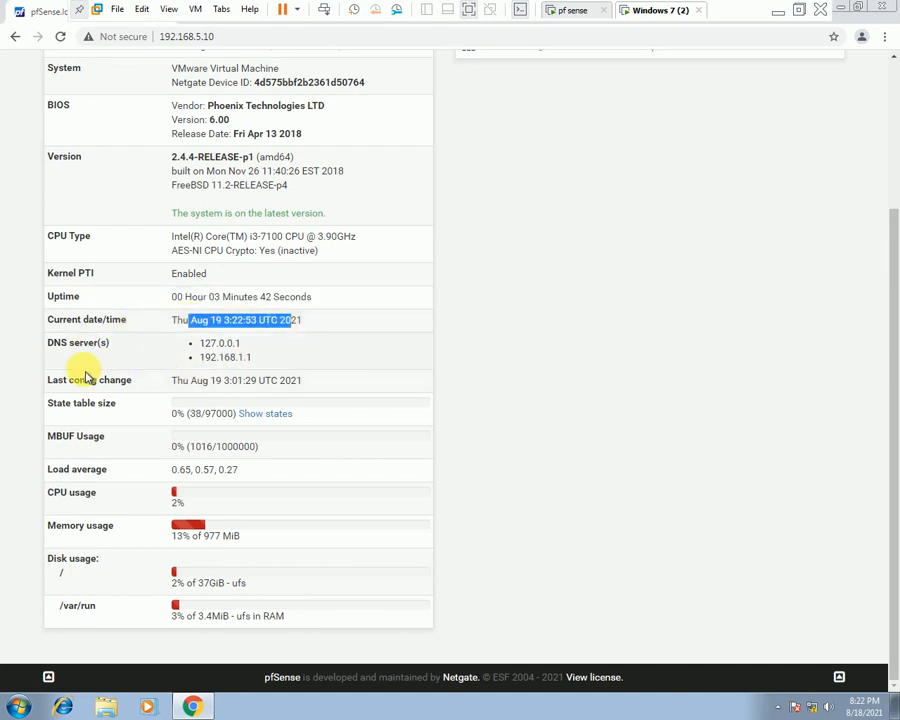
drag(107, 344, 69, 344)
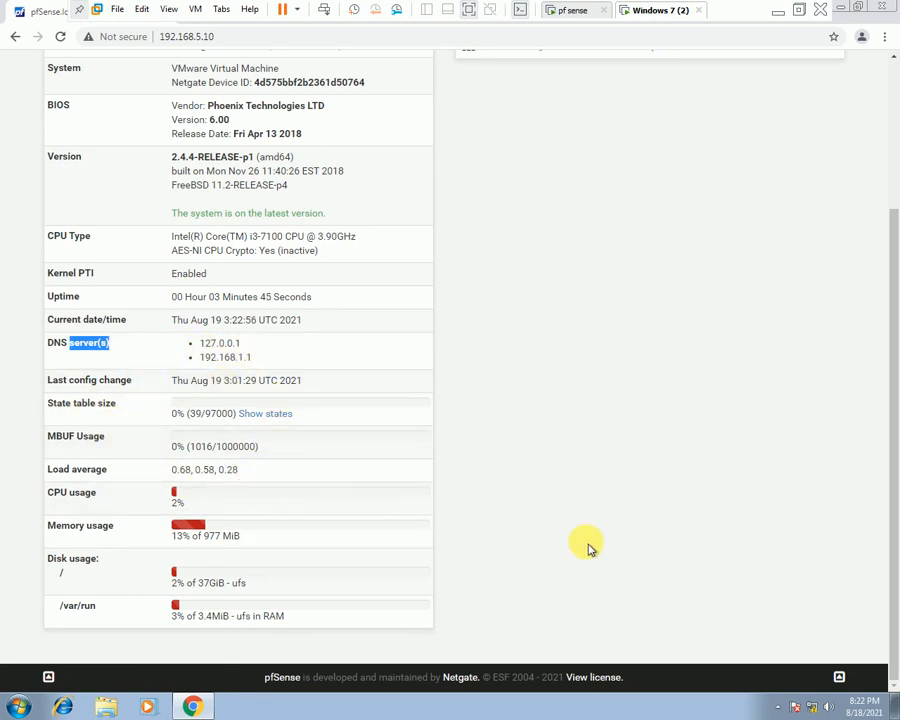
scroll(590, 548, up, 2)
scroll(500, 572, down, 2)
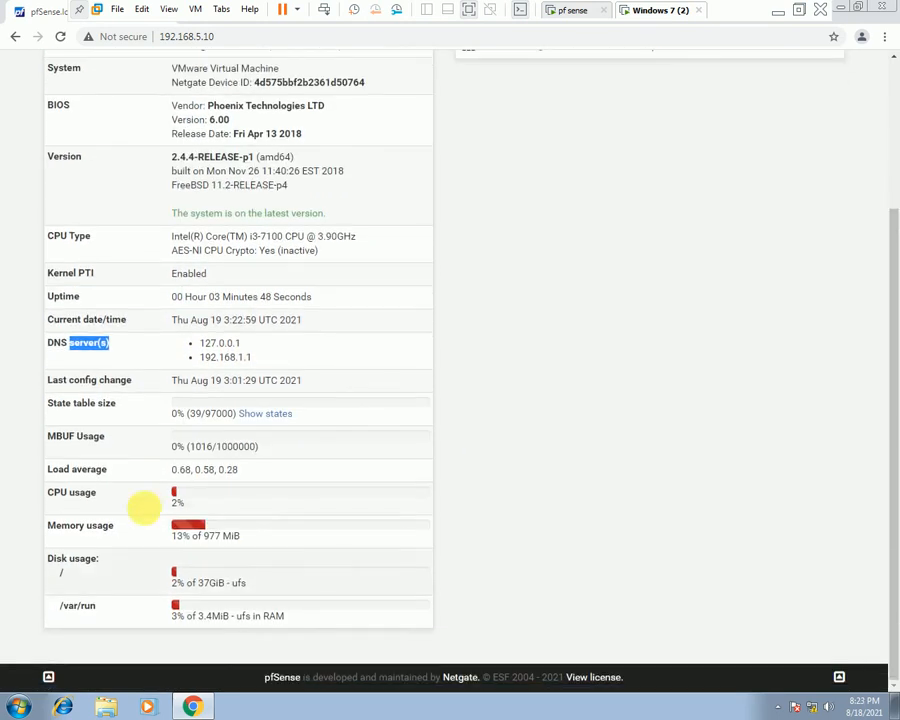
drag(120, 470, 237, 494)
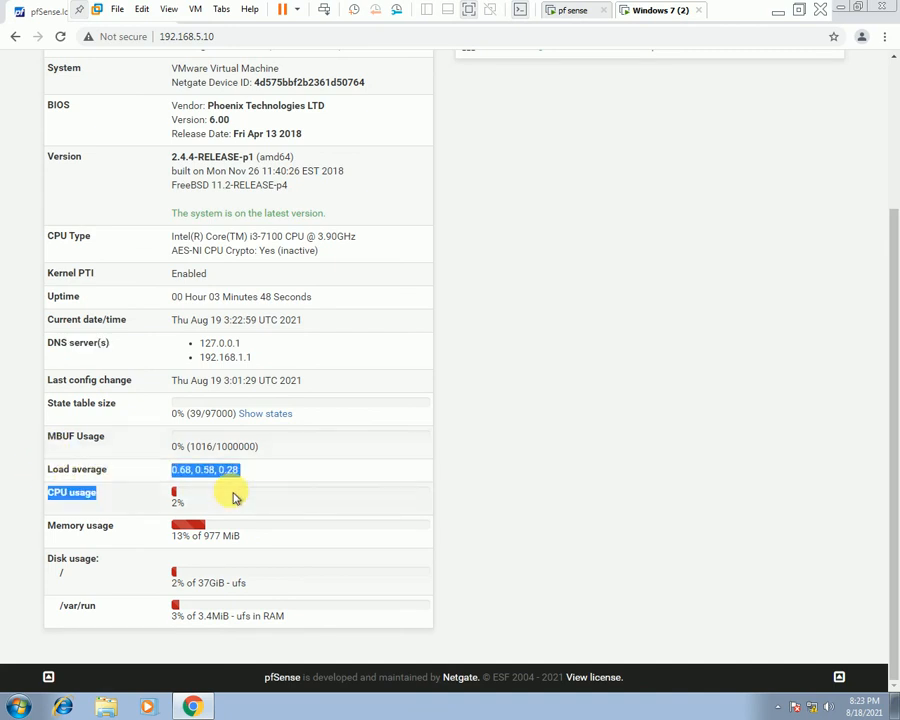
drag(161, 504, 280, 572)
click(157, 505)
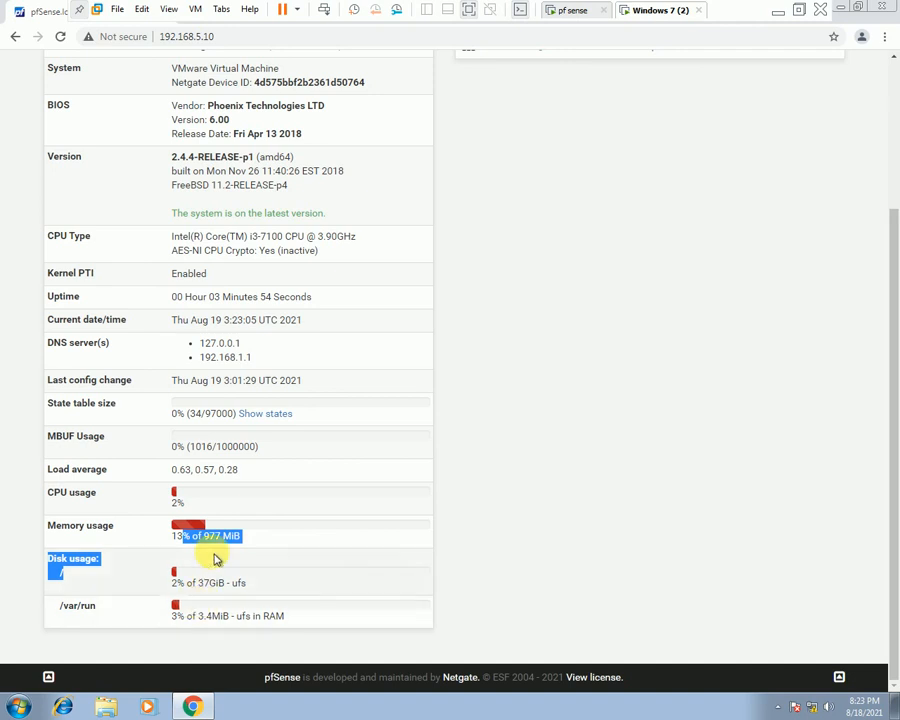
scroll(528, 462, up, 2)
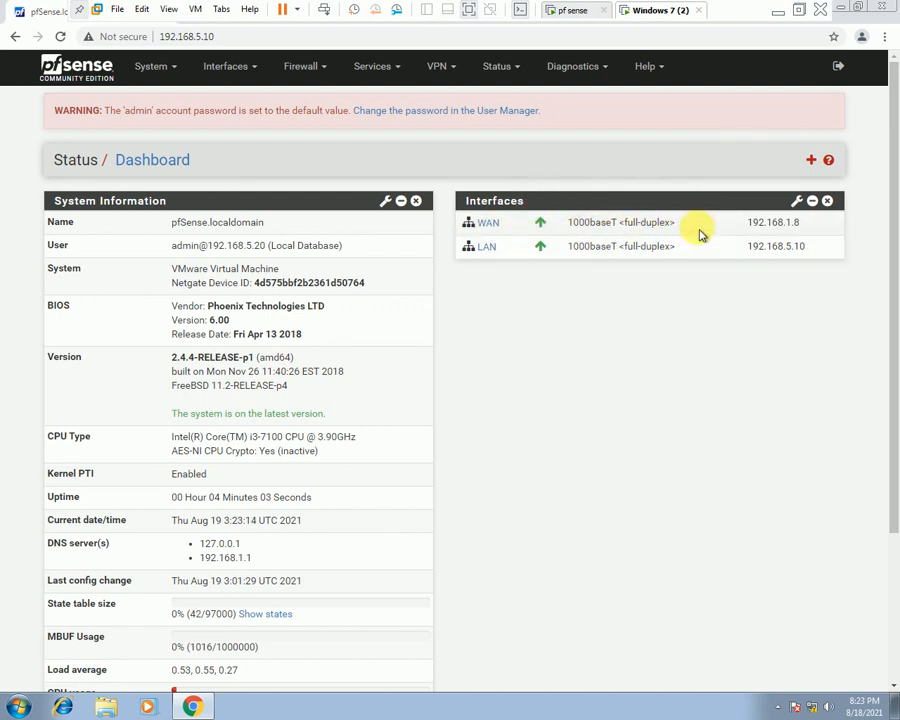
Highlight WAN 192.168.1.8 and LAN 192.168.5.10, then show Available Widgets.
drag(766, 230, 745, 230)
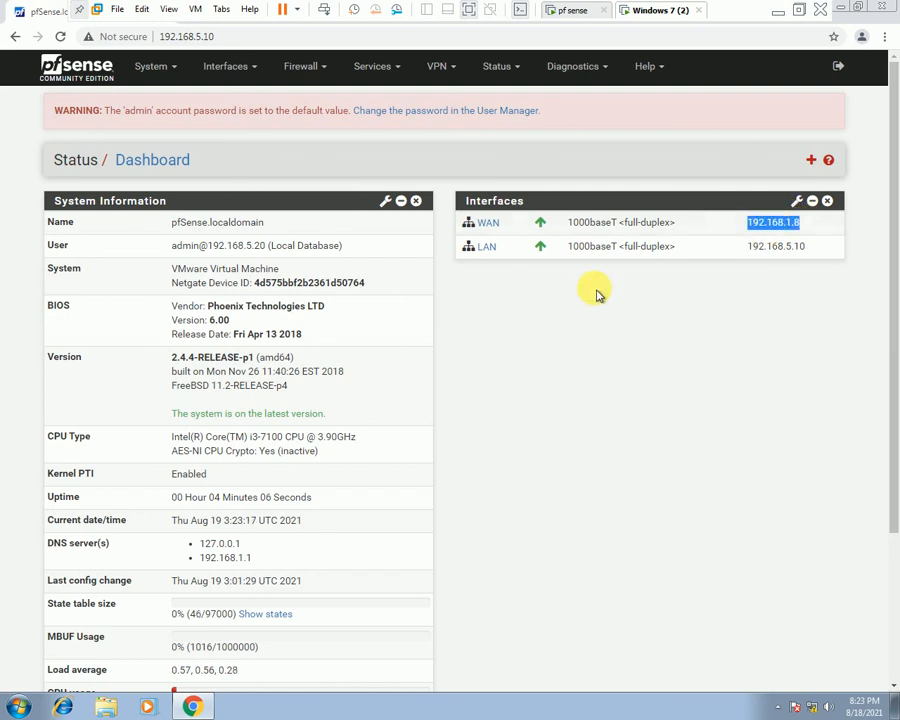
click(484, 247)
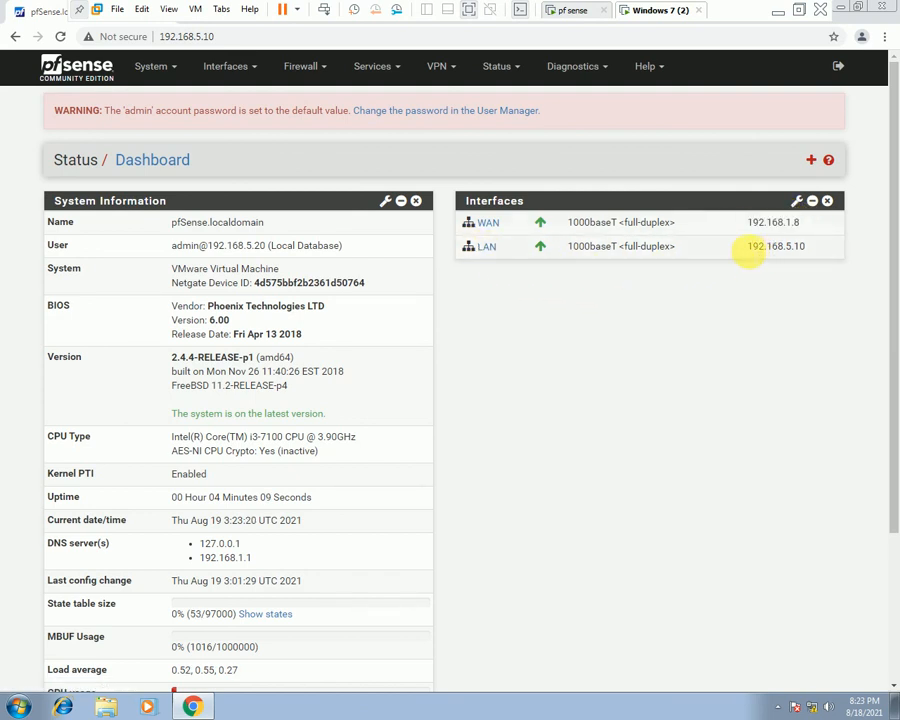
drag(745, 254, 823, 249)
click(802, 254)
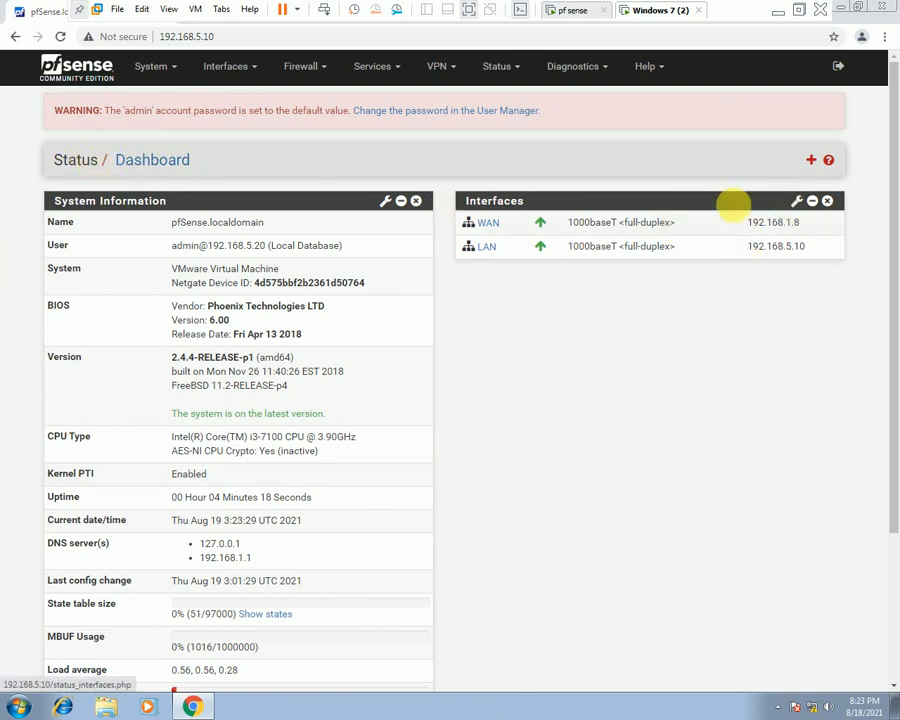
click(814, 161)
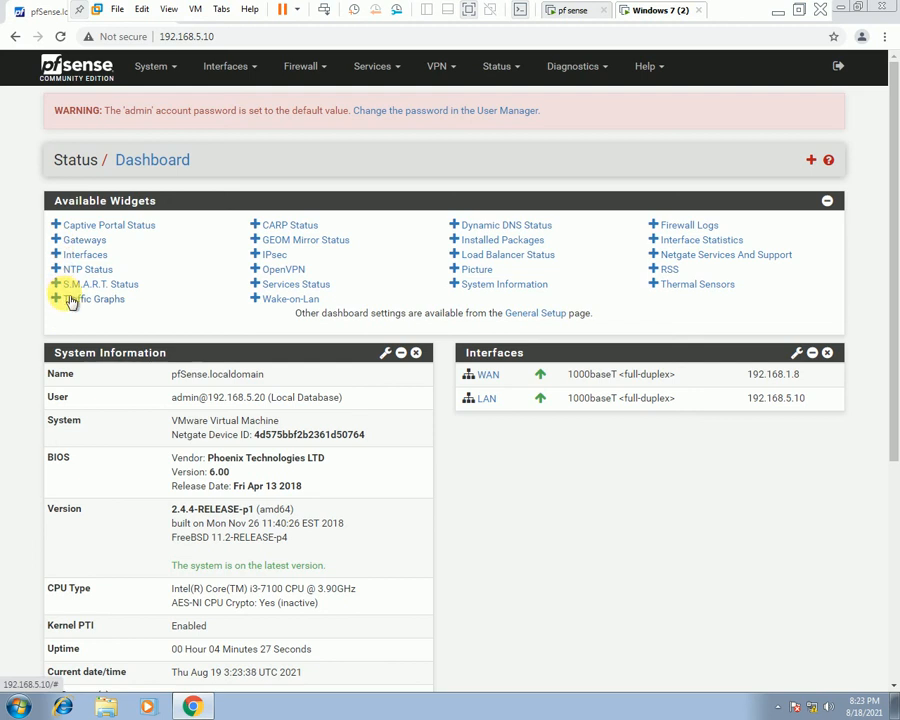
Add the Traffic Graphs widget and scroll through its WAN and LAN graphs.
click(64, 302)
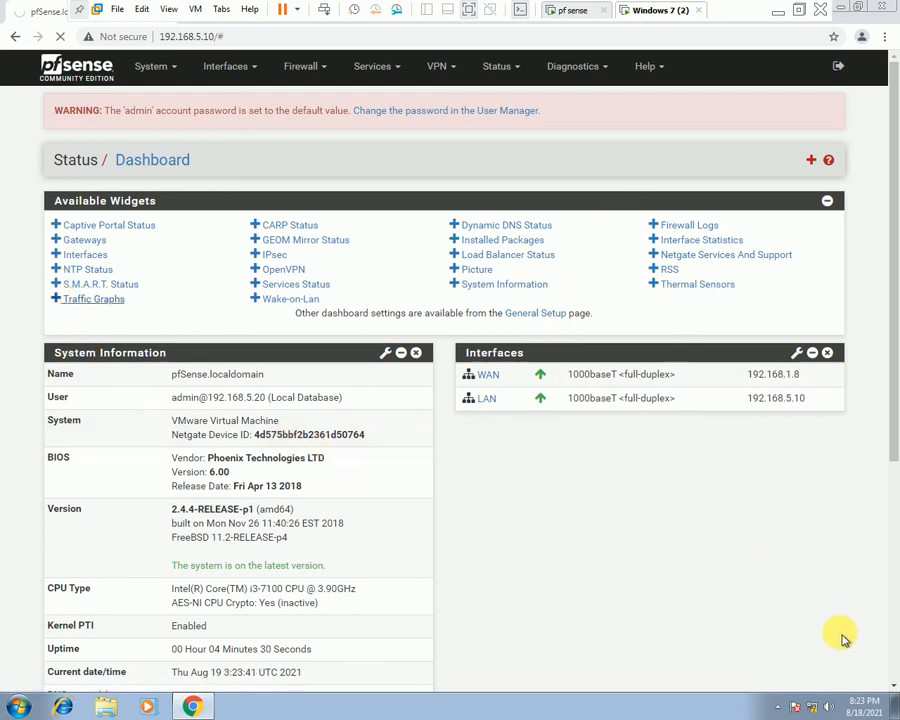
scroll(660, 490, down, 1)
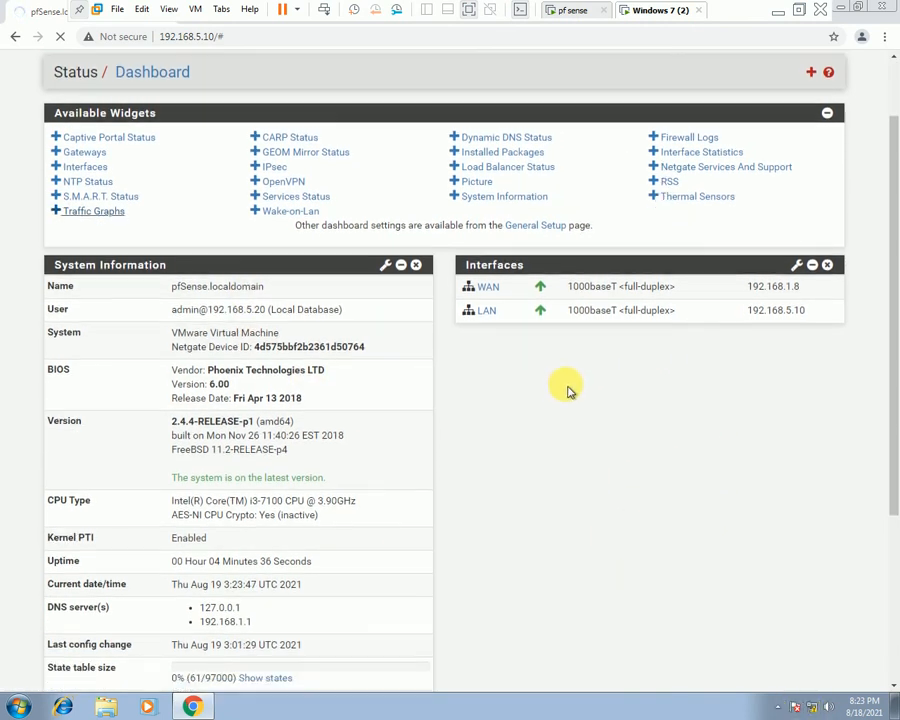
scroll(568, 390, down, 4)
scroll(568, 390, up, 5)
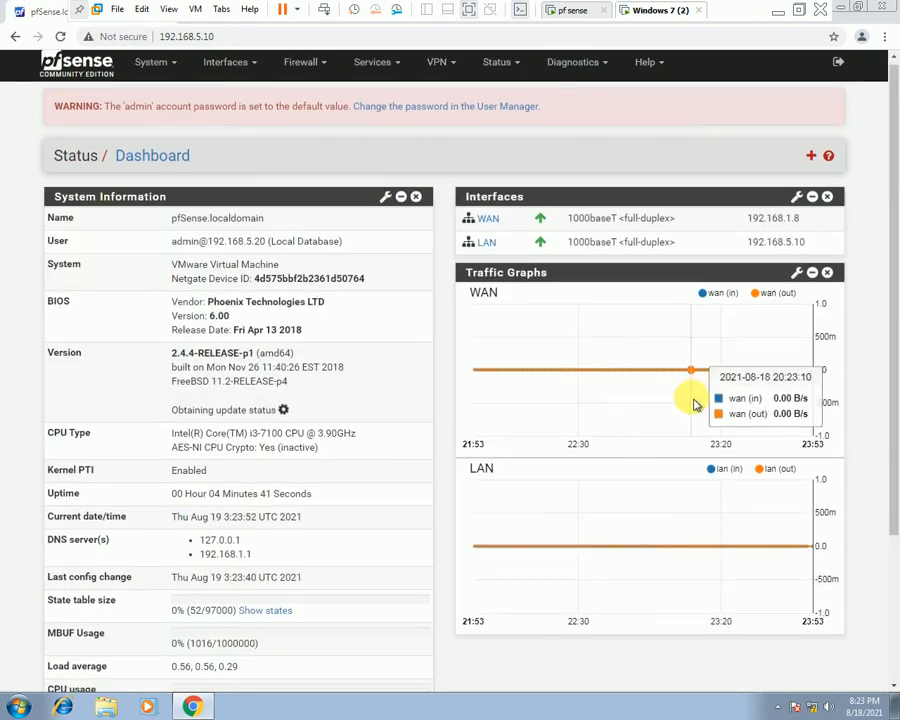
scroll(730, 500, down, 3)
scroll(703, 547, up, 3)
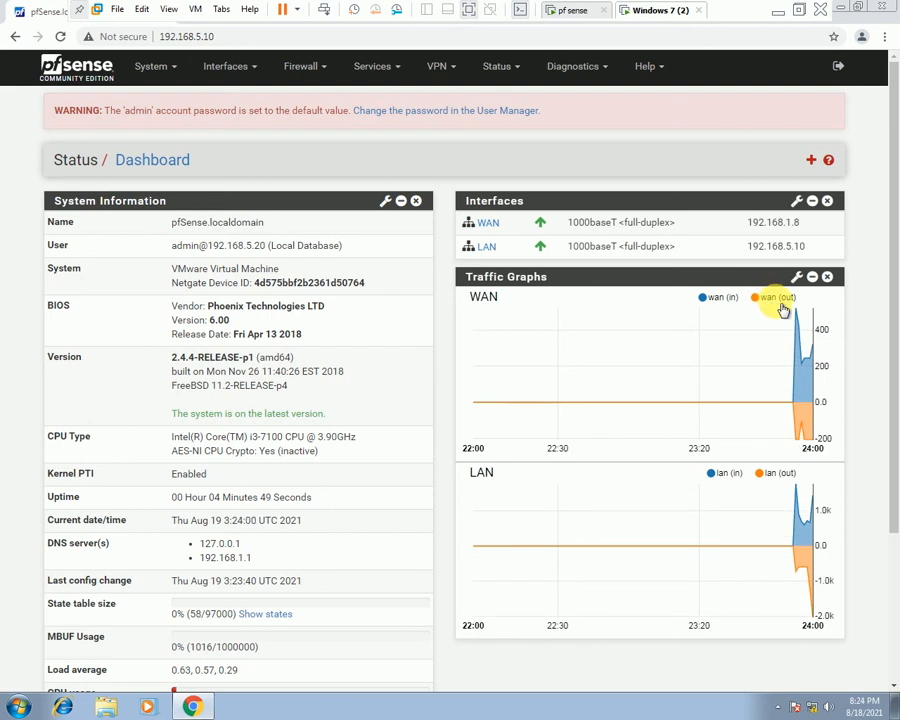
scroll(785, 314, down, 1)
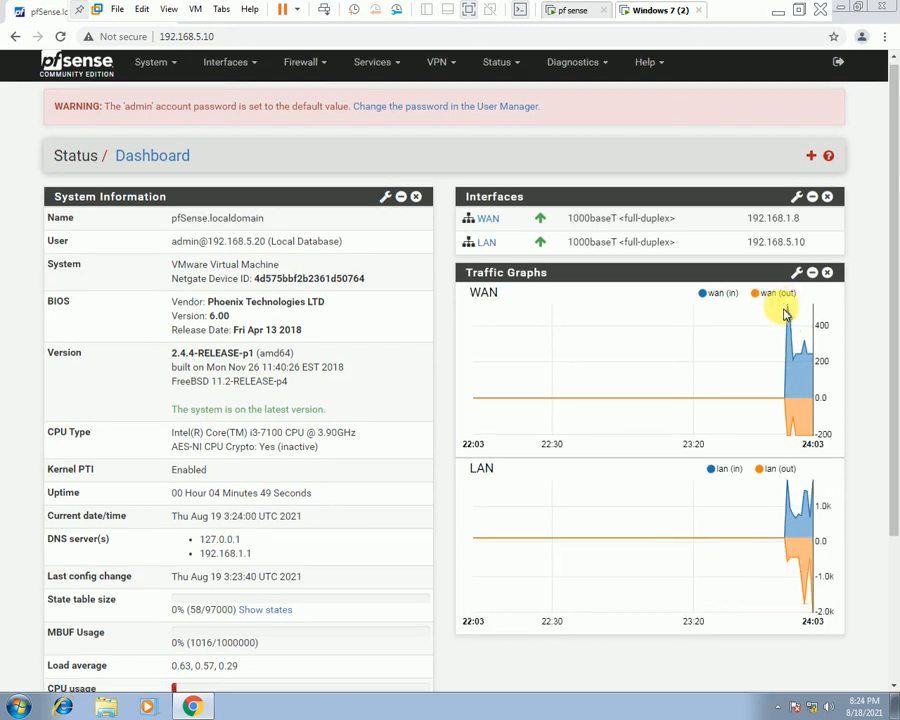
scroll(785, 314, down, 2)
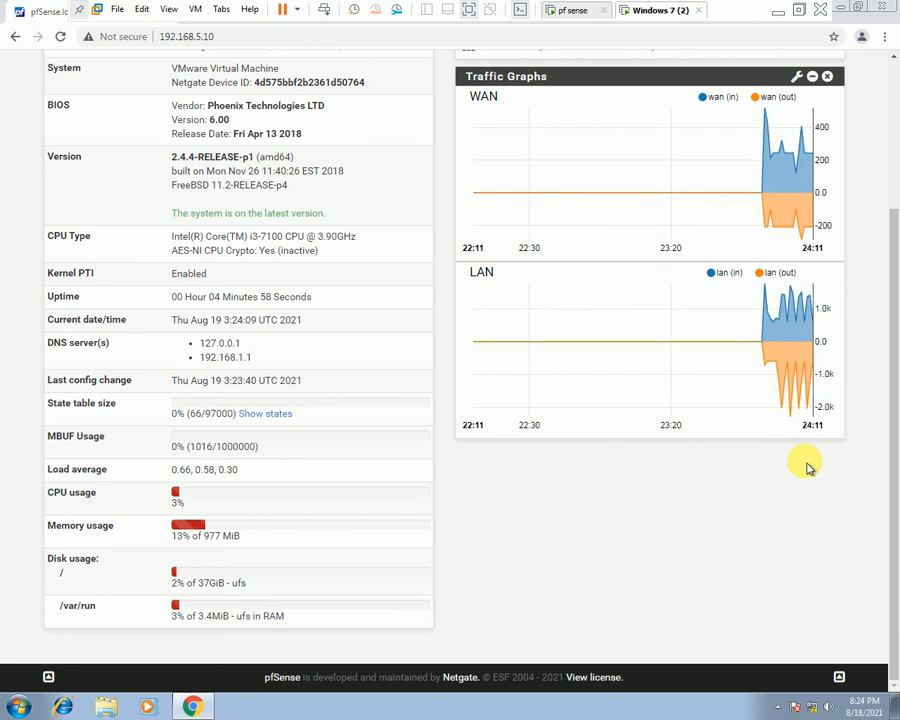
scroll(808, 465, up, 3)
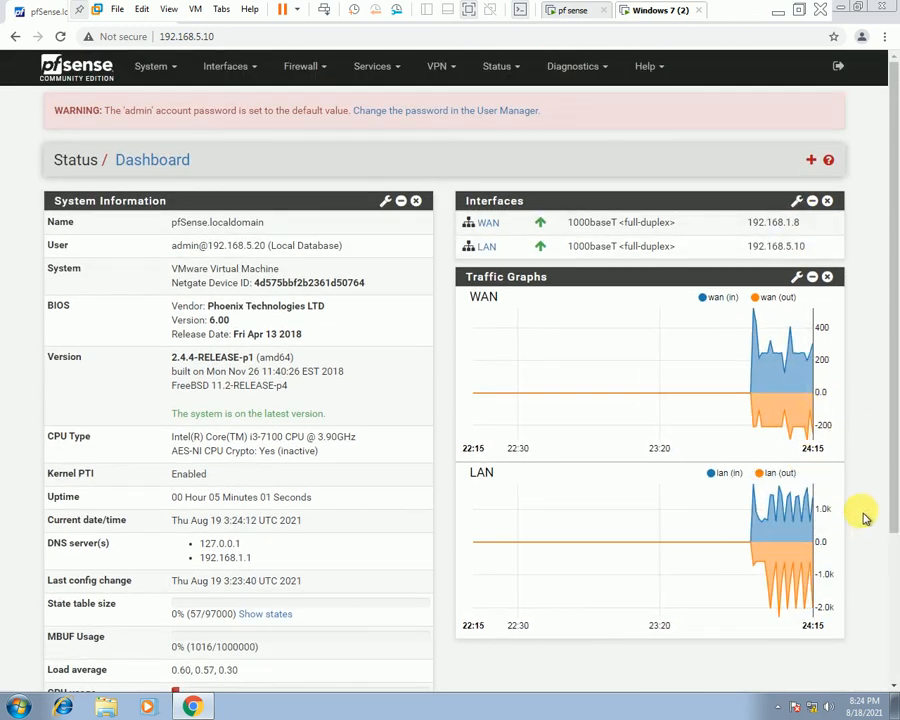
Collapse and re-expand Traffic Graphs, open its settings, keeping Inverse set to On.
click(813, 280)
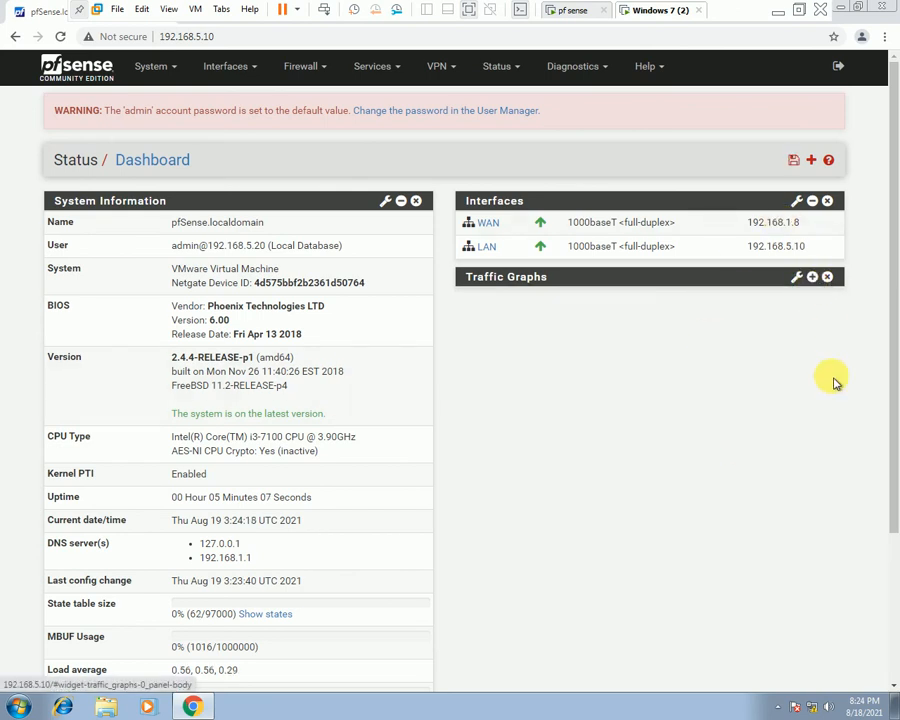
click(814, 277)
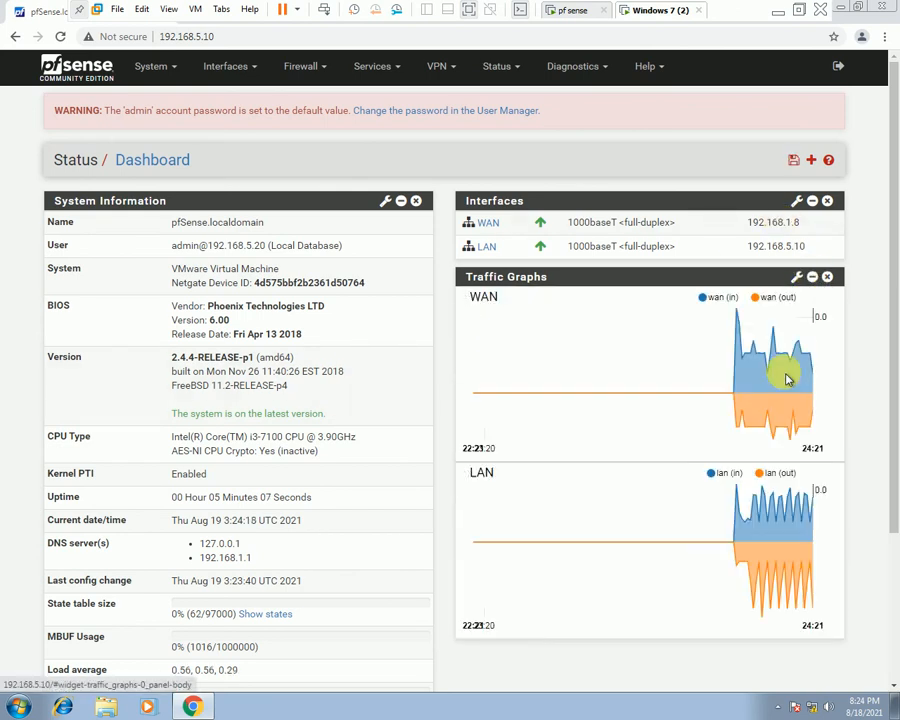
click(797, 279)
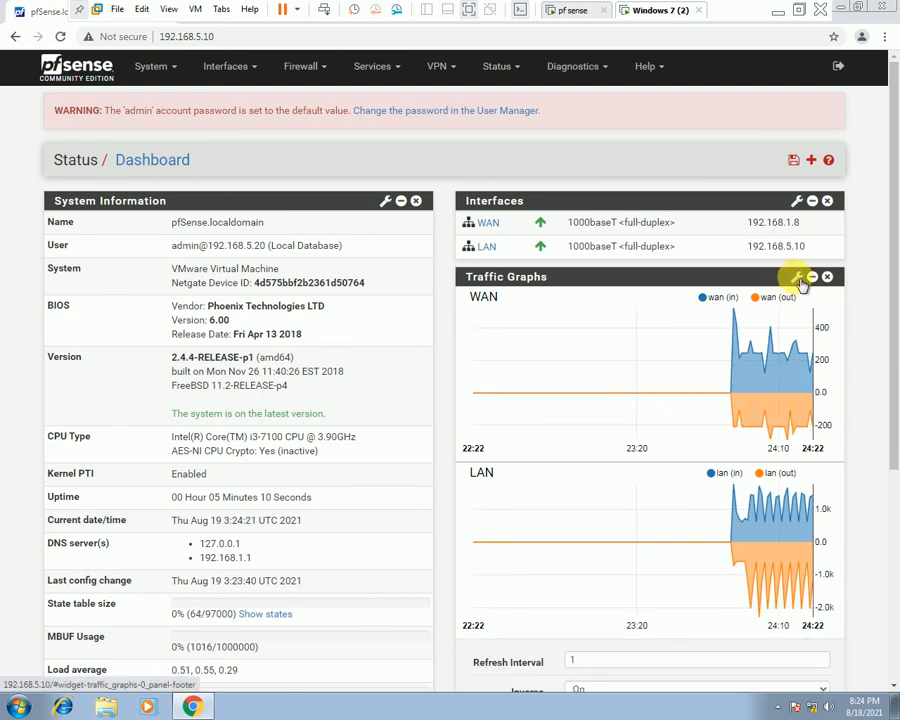
scroll(790, 465, down, 3)
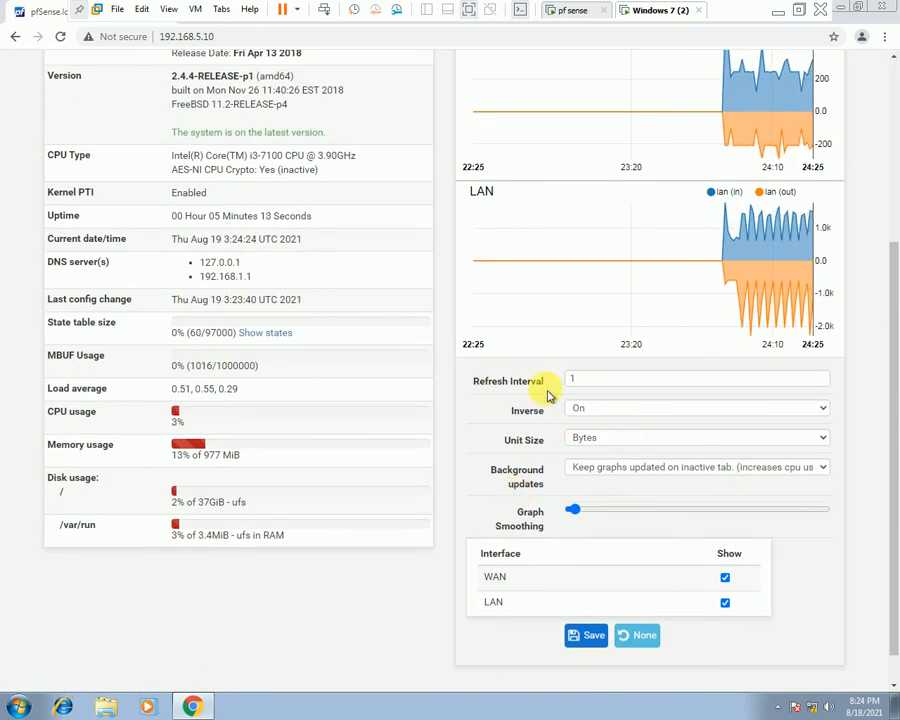
mouse_move(732, 322)
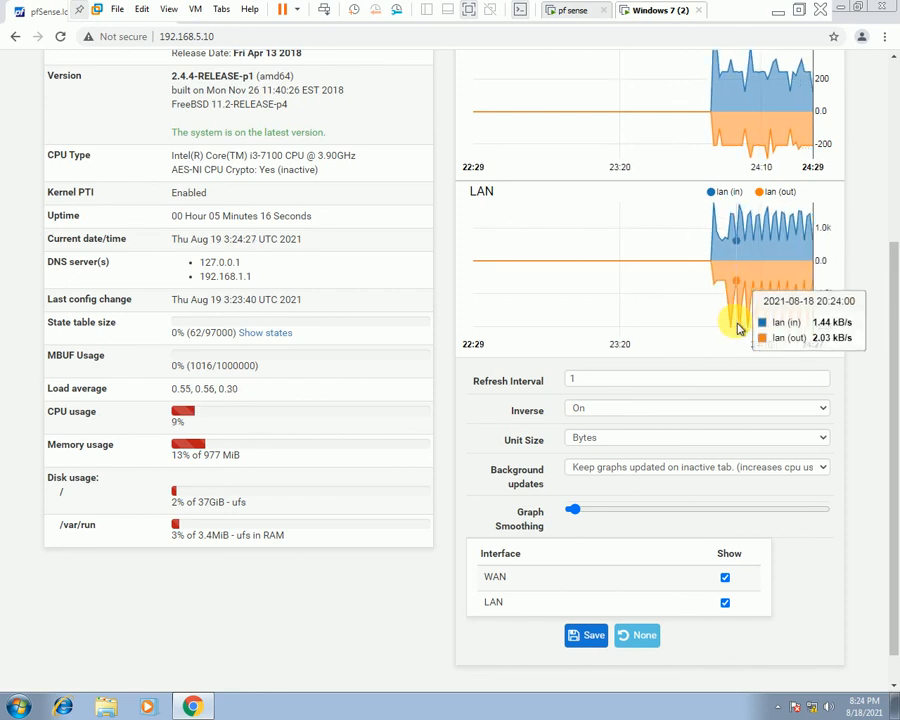
click(641, 410)
click(645, 421)
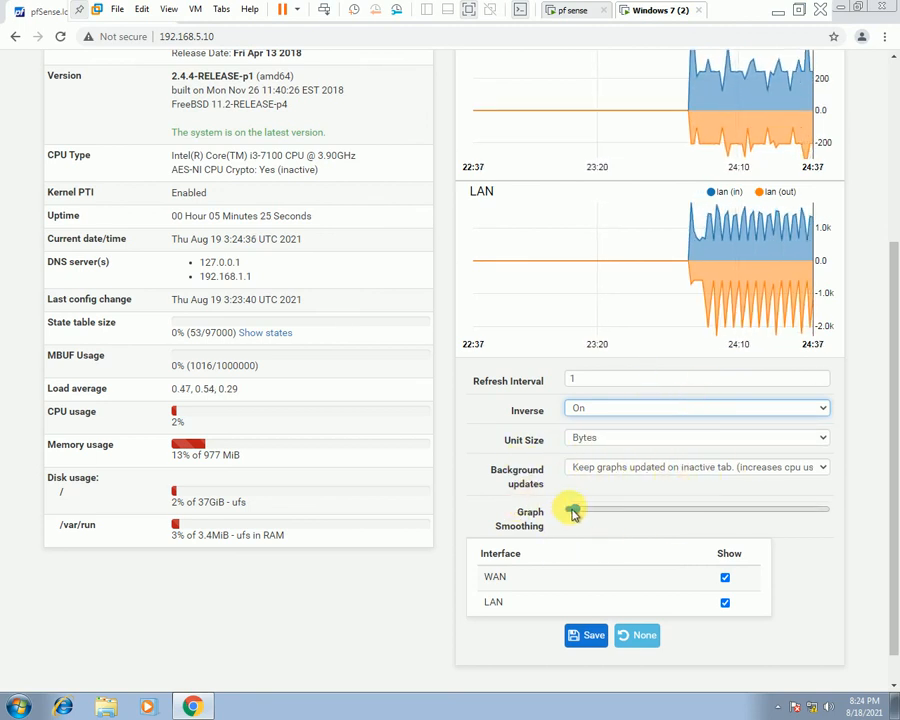
Drag Graph Smoothing to about 60%, then back to its minimum.
drag(573, 511, 711, 526)
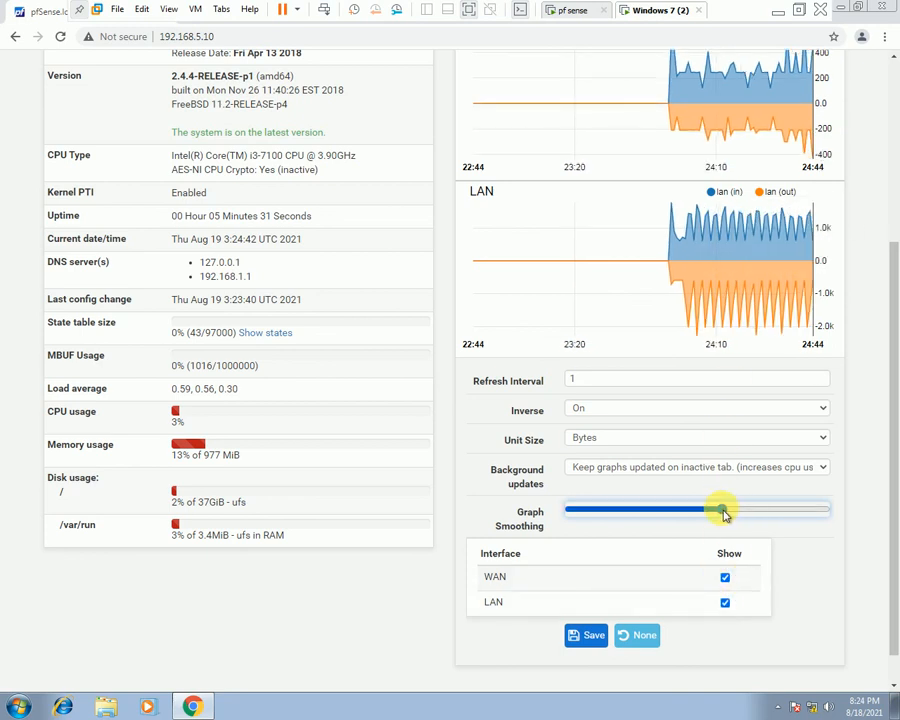
drag(724, 513, 568, 510)
scroll(676, 474, up, 3)
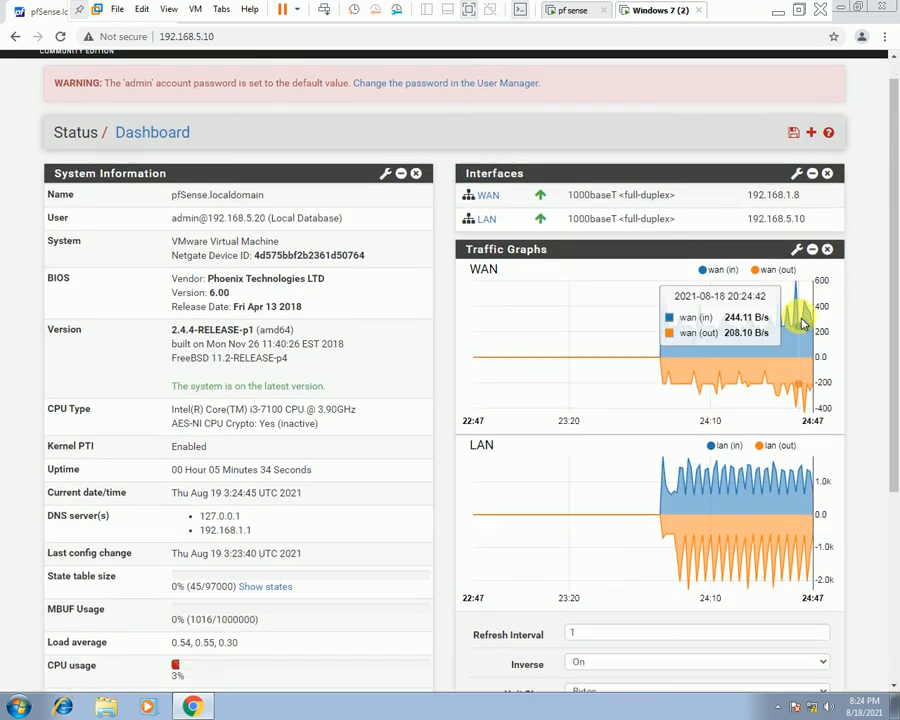
scroll(800, 322, down, 1)
scroll(800, 280, up, 2)
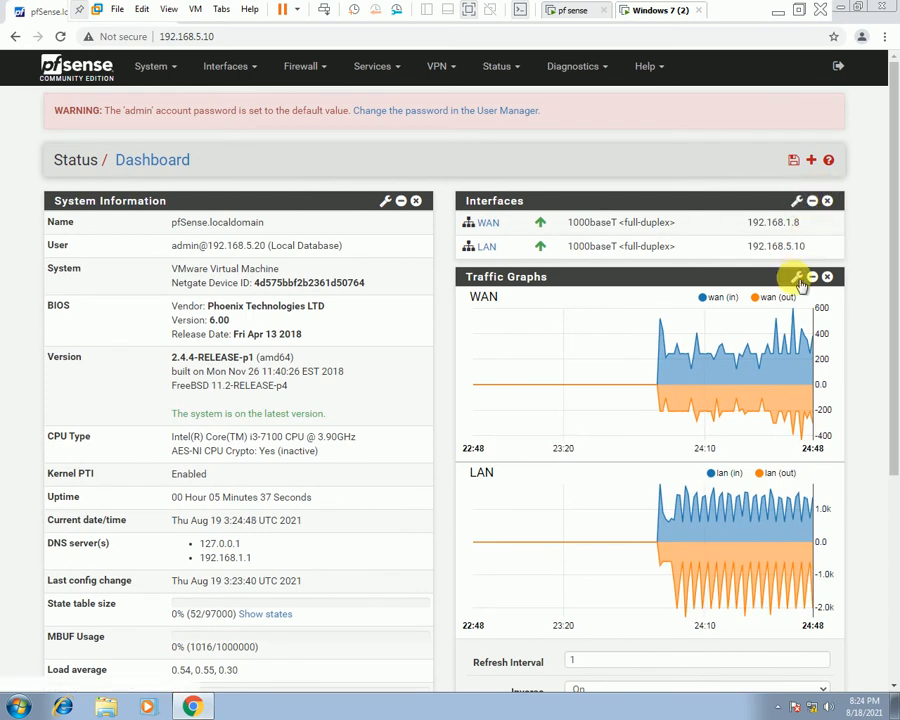
scroll(640, 425, down, 1)
scroll(632, 428, up, 1)
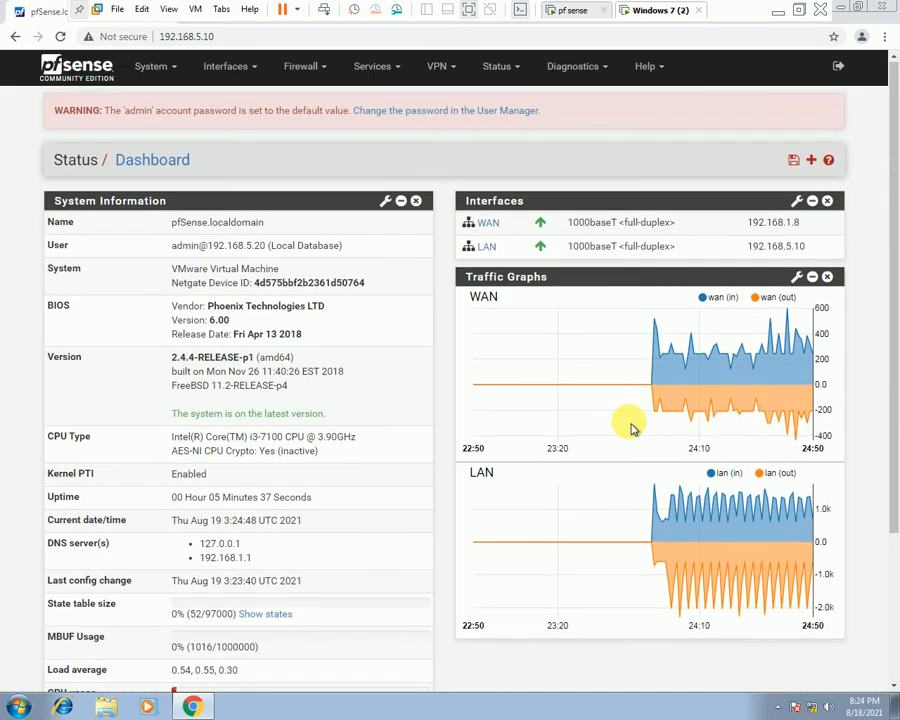
Add the Gateways widget from the Available Widgets list.
click(812, 161)
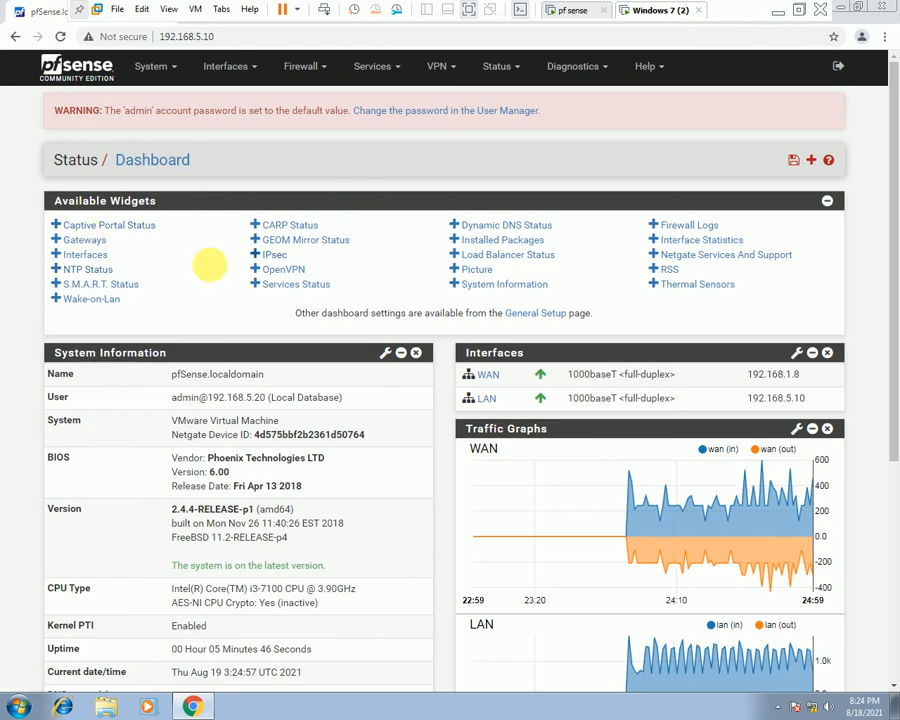
click(55, 239)
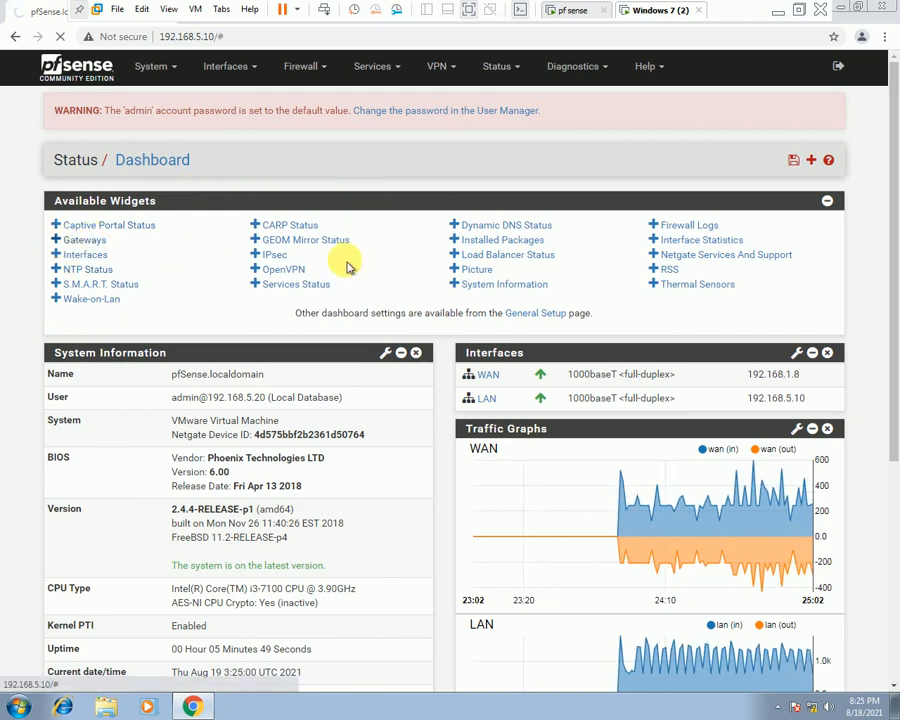
scroll(655, 375, down, 5)
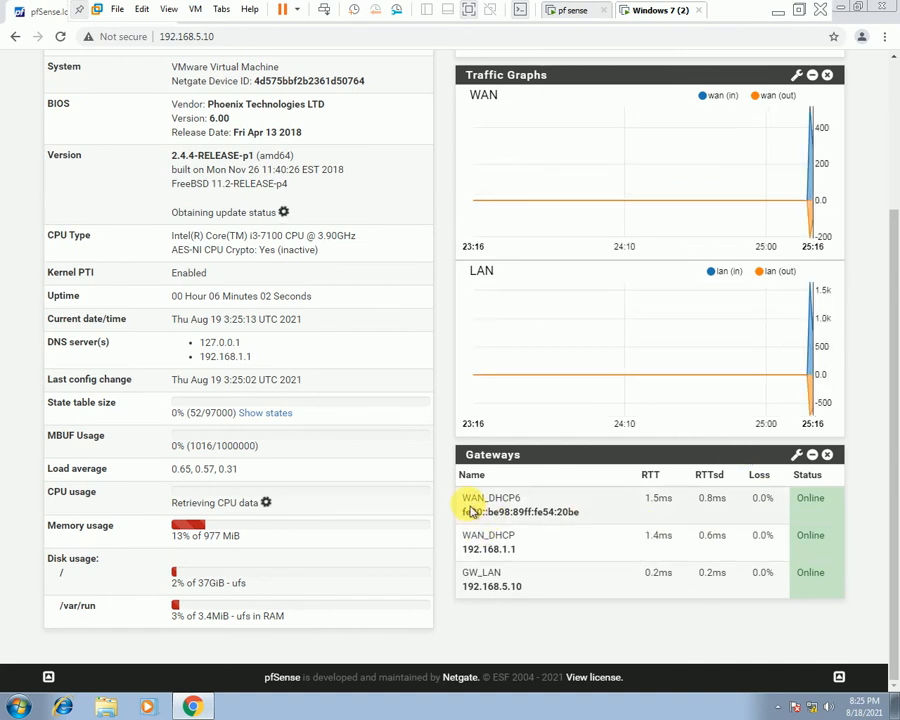
Highlight the WAN_DHCP6, WAN_DHCP 192.168.1.1 and GW_LAN 192.168.5.10 gateway rows.
drag(466, 503, 600, 515)
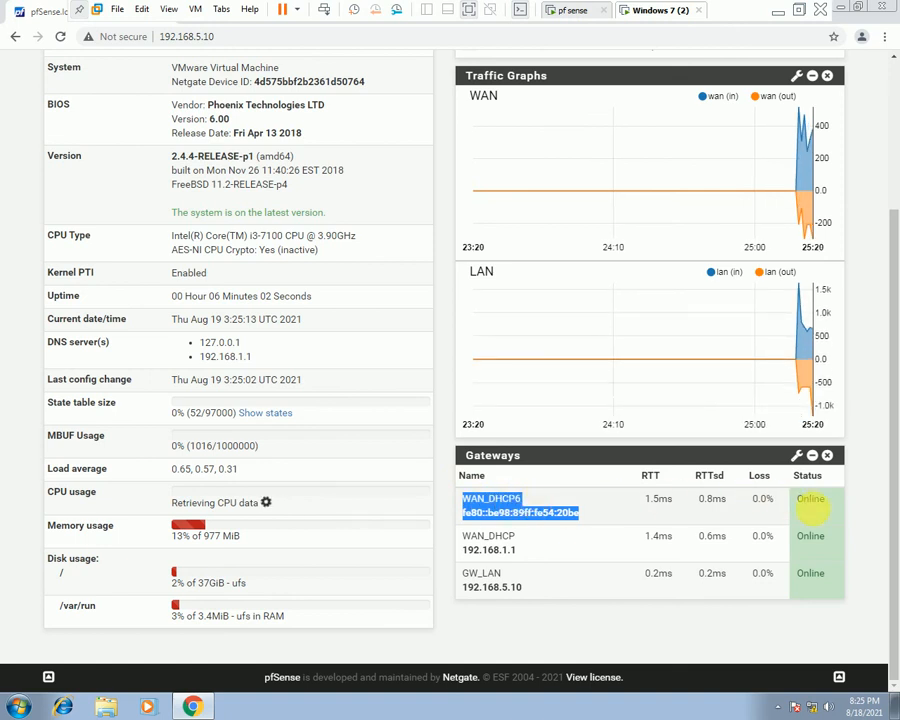
click(810, 510)
drag(543, 547, 462, 540)
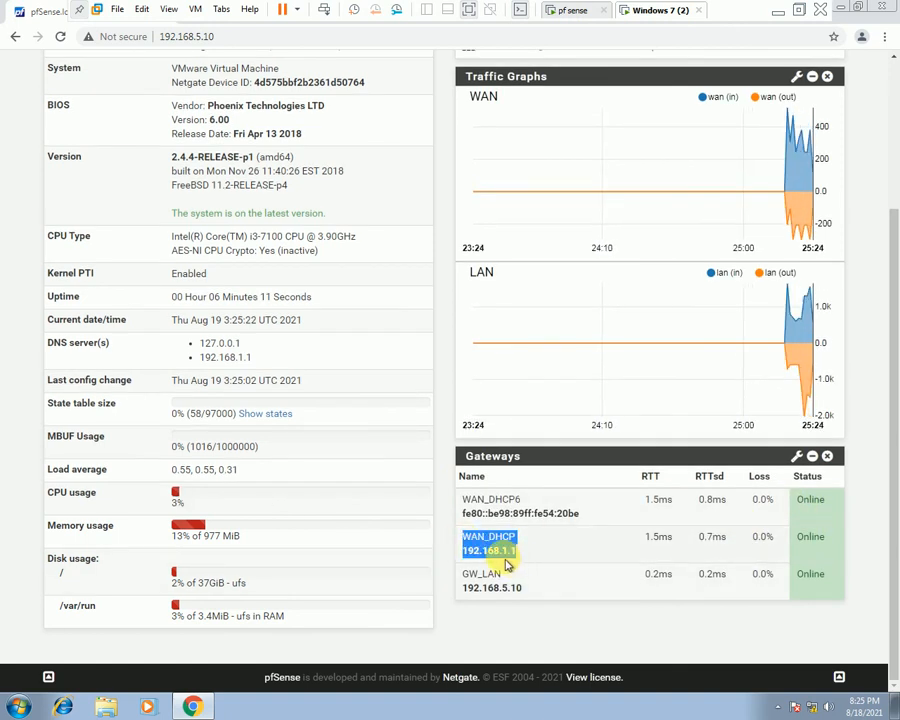
click(517, 553)
drag(540, 590, 450, 565)
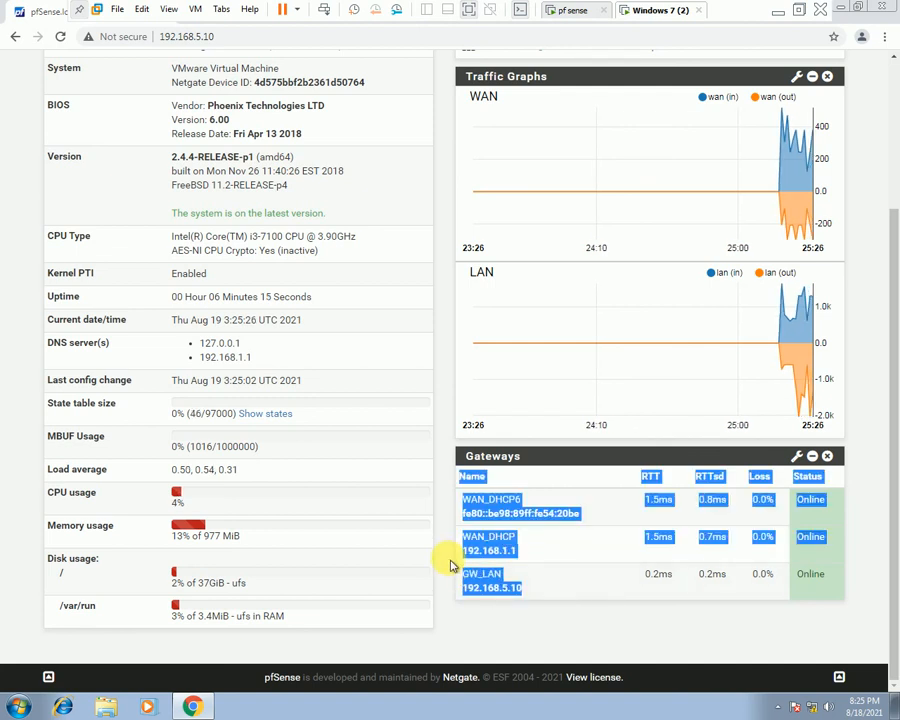
click(538, 592)
drag(538, 592, 467, 588)
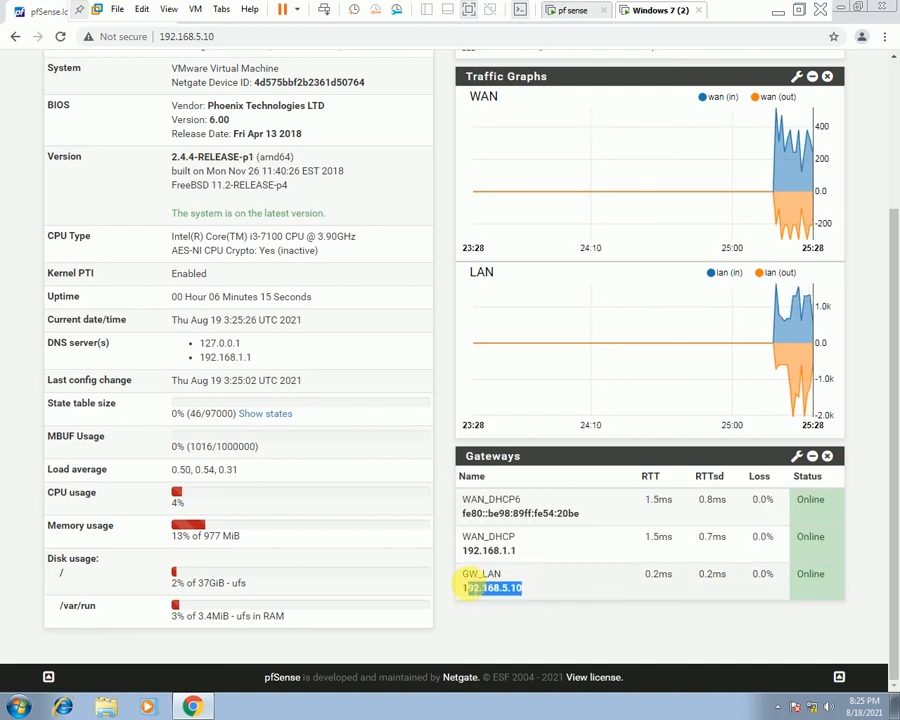
click(518, 593)
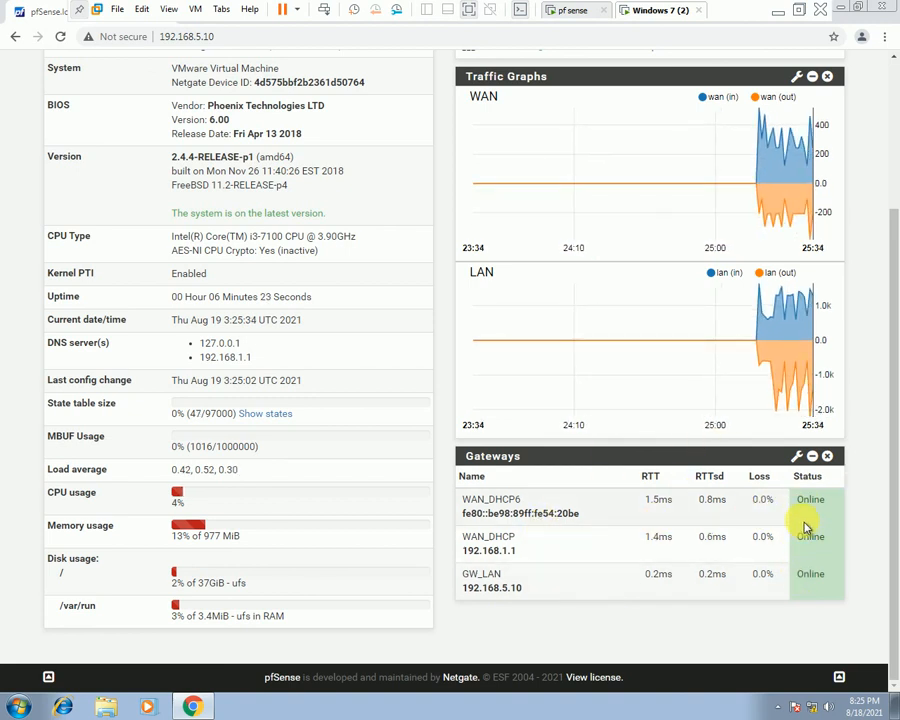
scroll(803, 510, up, 1)
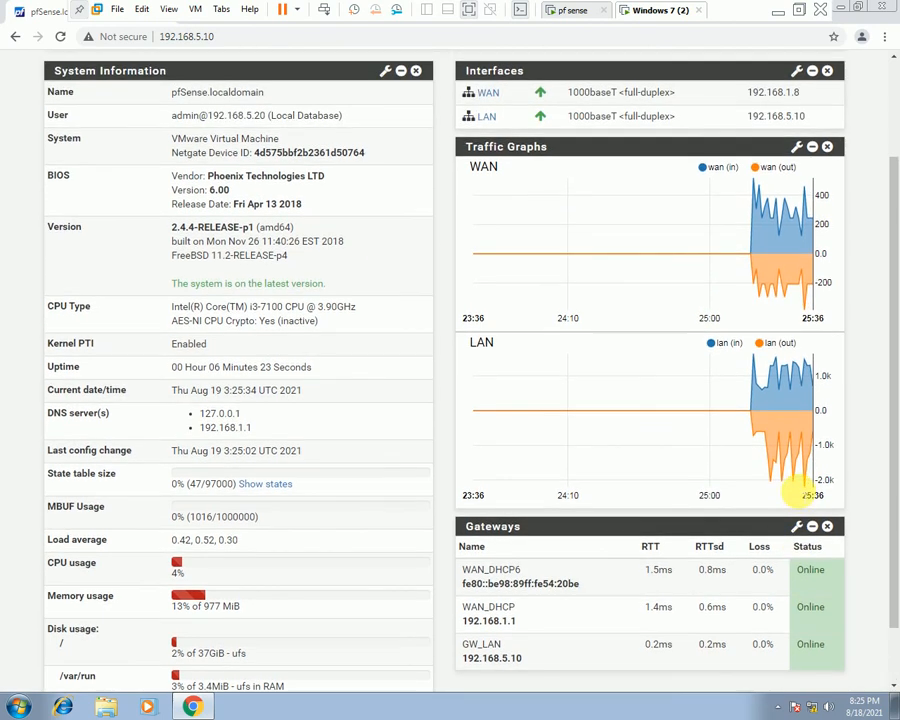
scroll(800, 485, up, 2)
scroll(255, 157, down, 1)
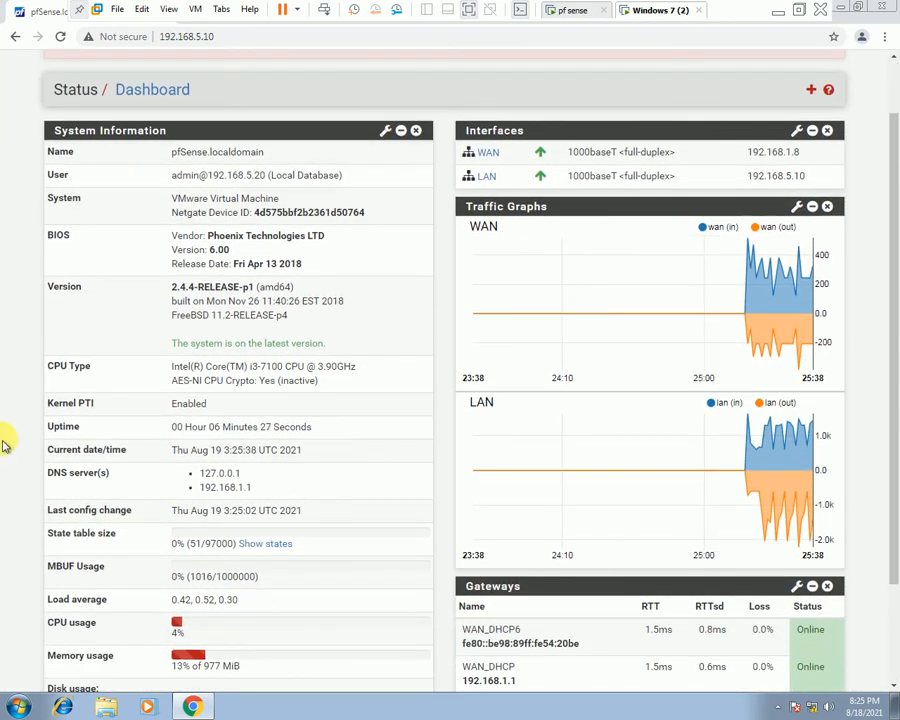
scroll(884, 598, down, 1)
scroll(745, 210, up, 2)
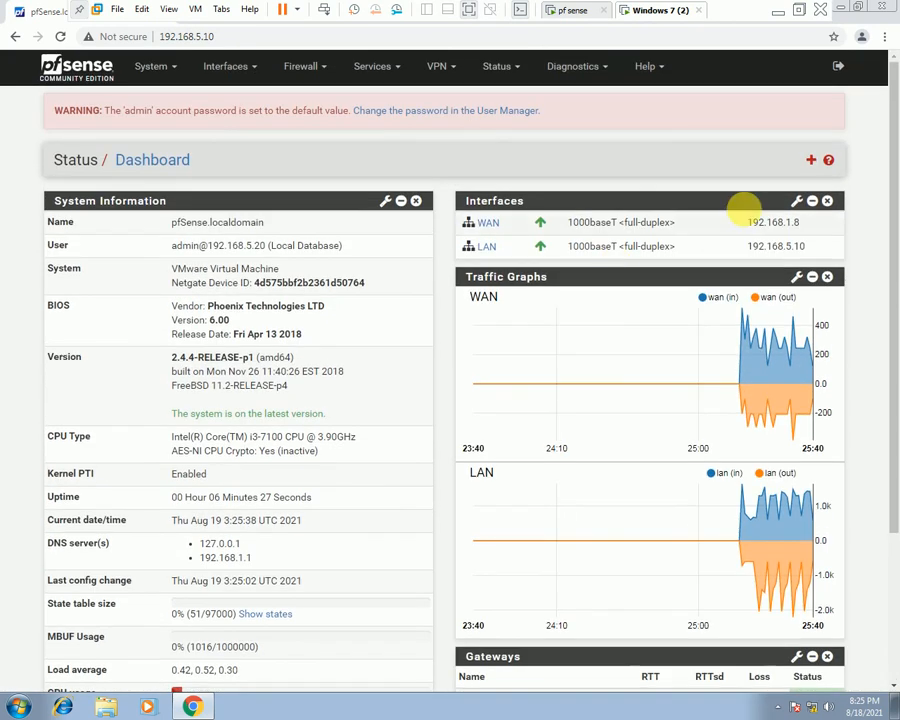
Show then collapse Available Widgets, and open the System menu list.
click(812, 161)
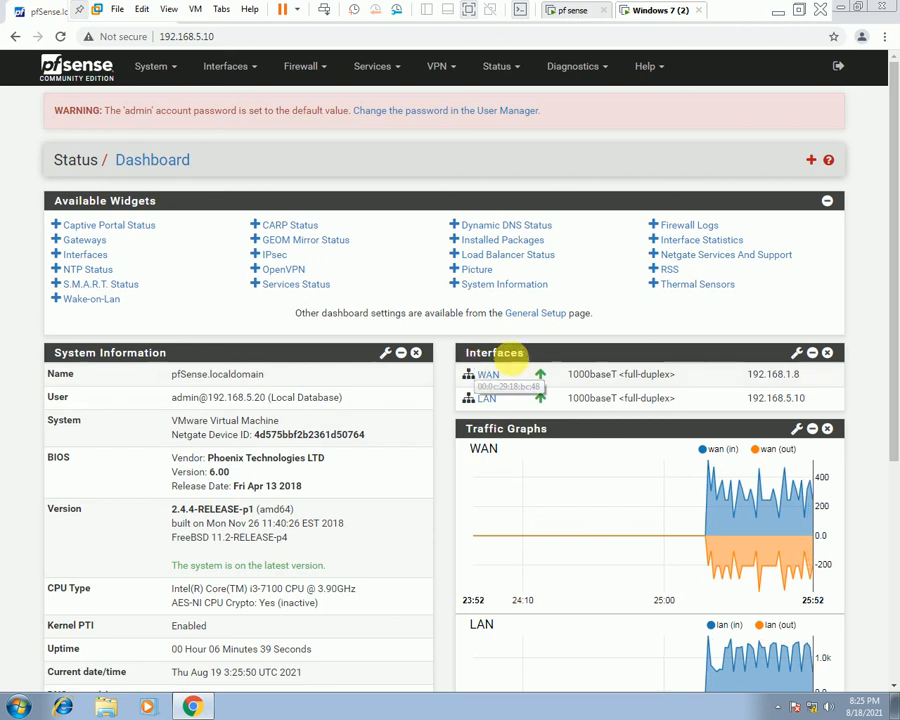
scroll(550, 440, down, 3)
scroll(550, 444, down, 1)
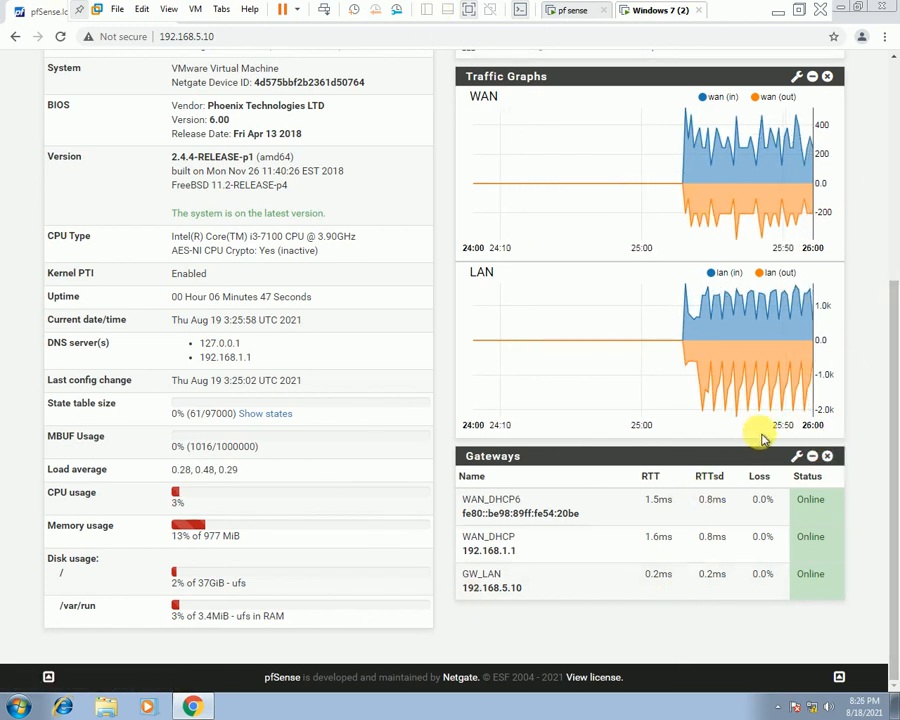
scroll(758, 432, up, 5)
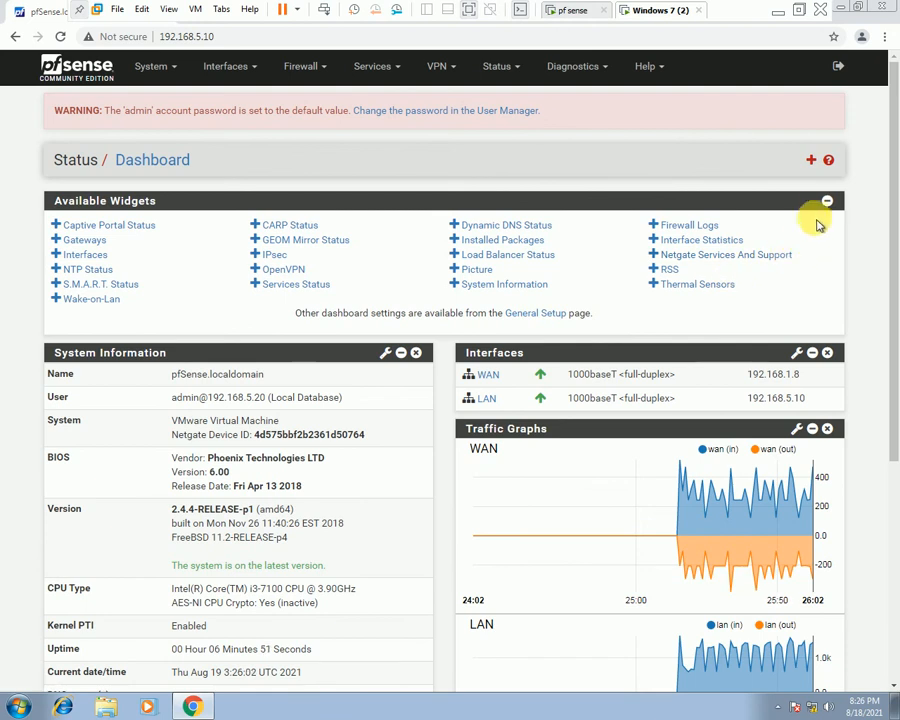
click(827, 201)
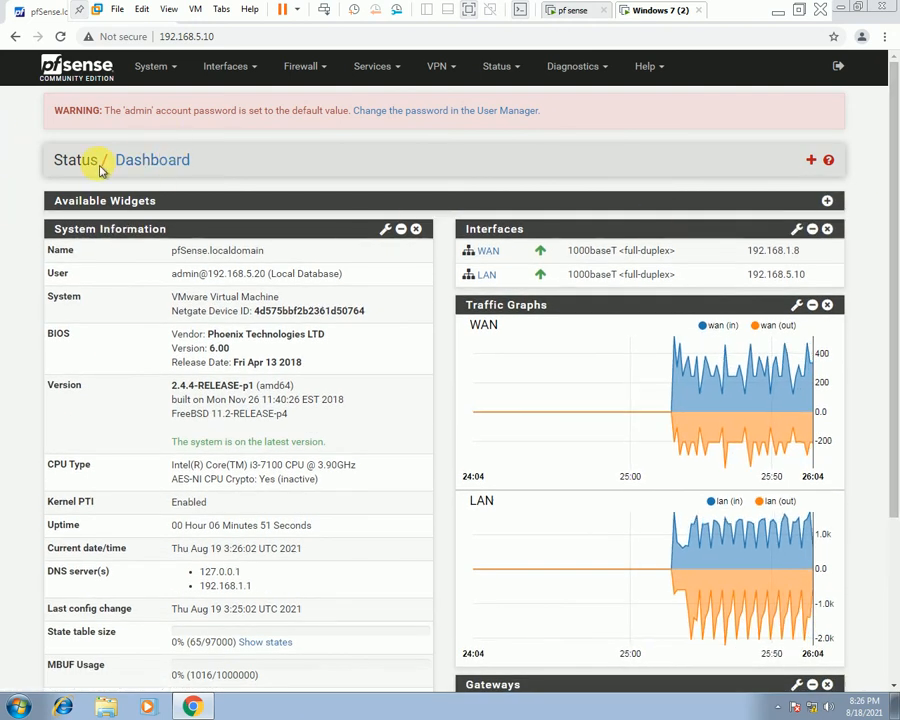
click(163, 68)
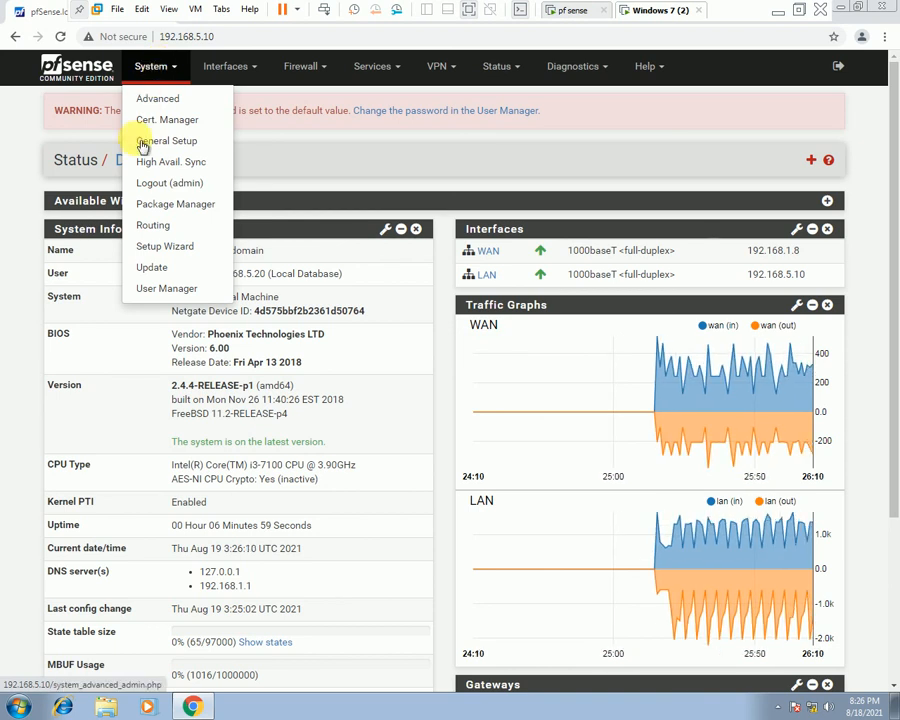
Browse the User Manager's Groups, Settings and Authentication Servers tabs, then start adding a user from Users.
click(175, 289)
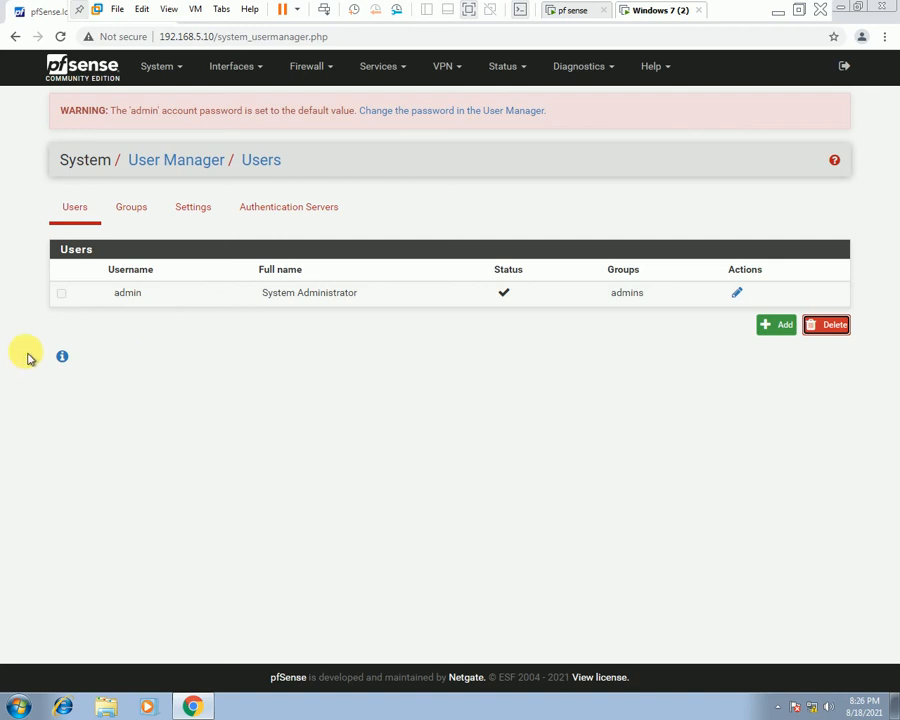
click(131, 207)
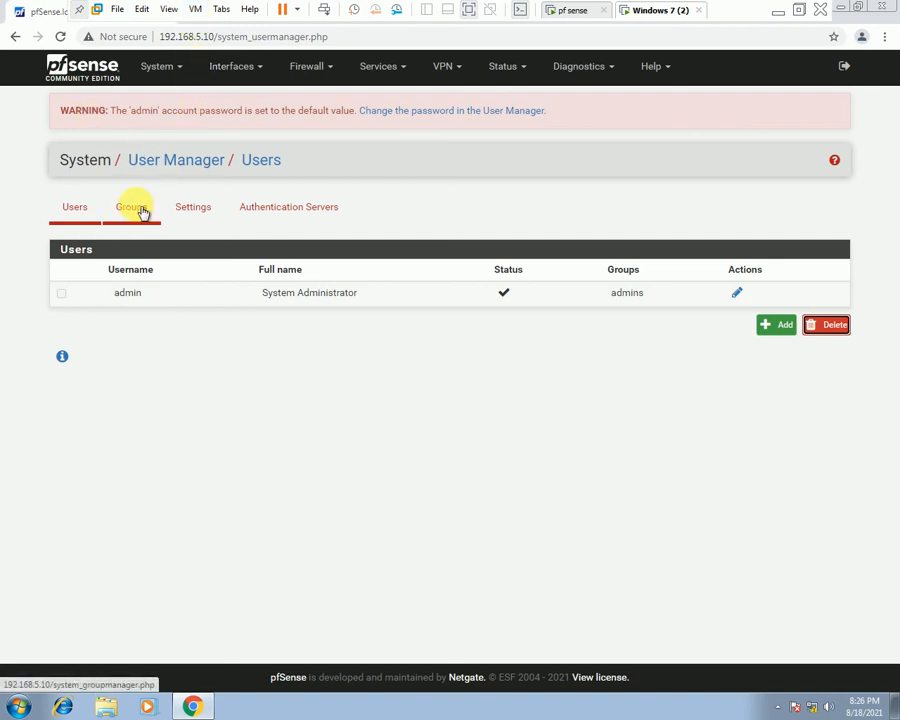
click(205, 209)
click(287, 209)
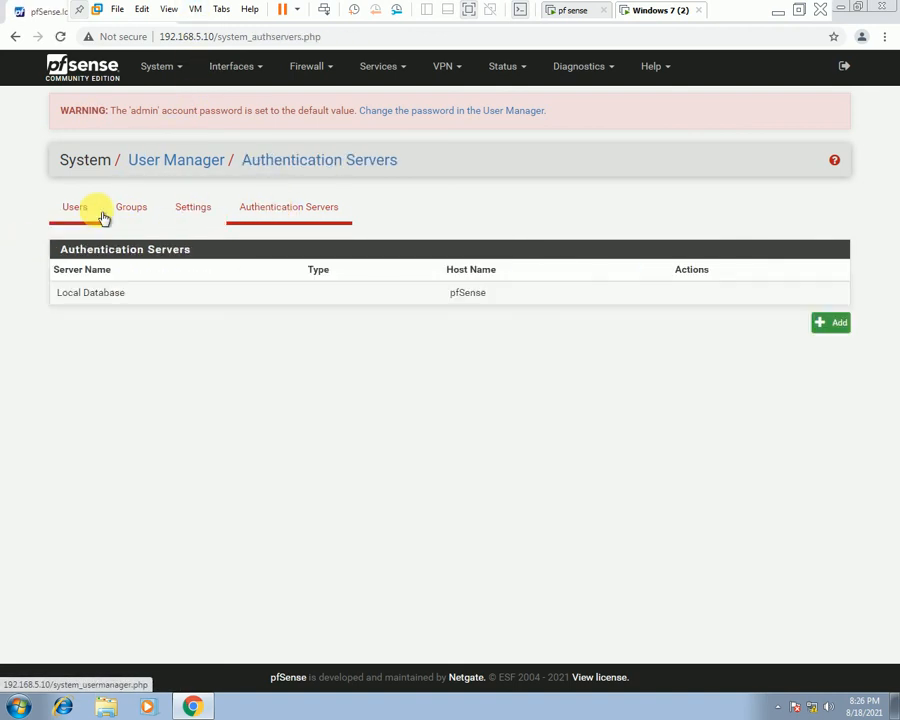
click(104, 214)
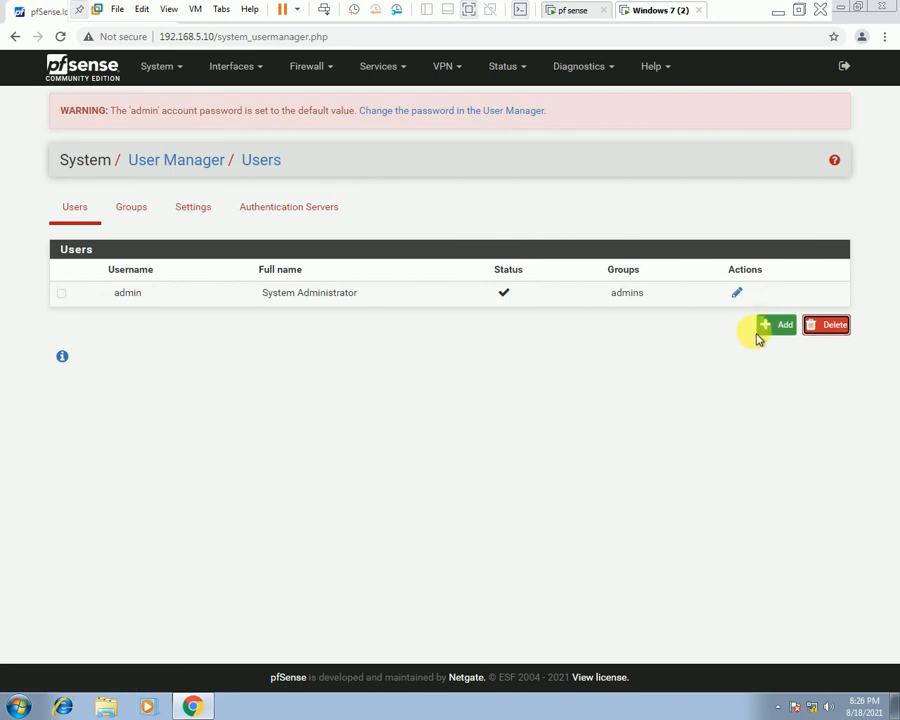
click(783, 329)
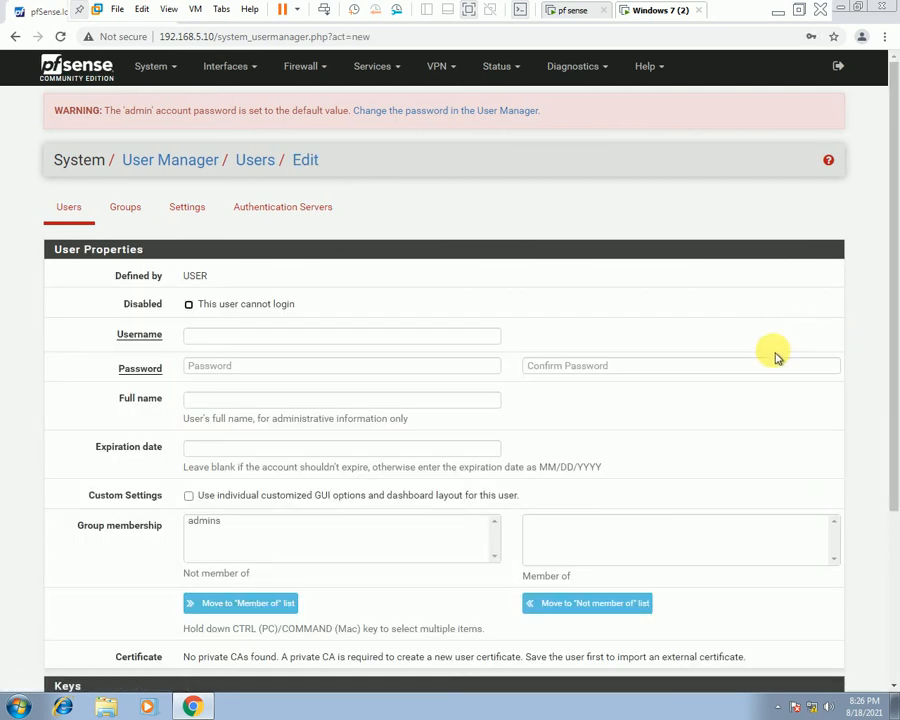
Enter the new user's username, password and password confirmation, moving on past Full name.
click(234, 338)
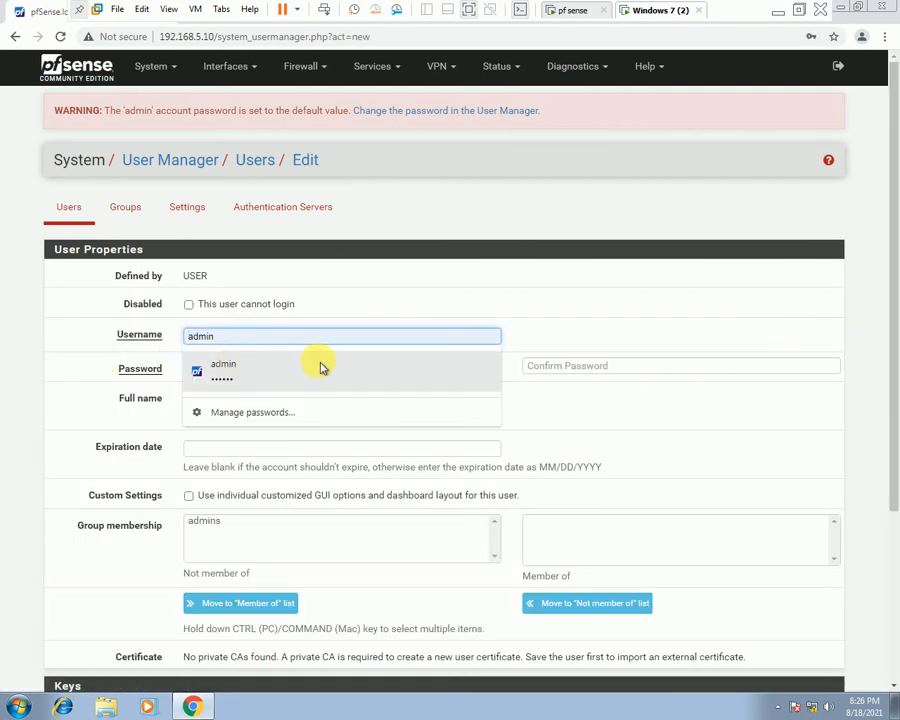
text(abeer)
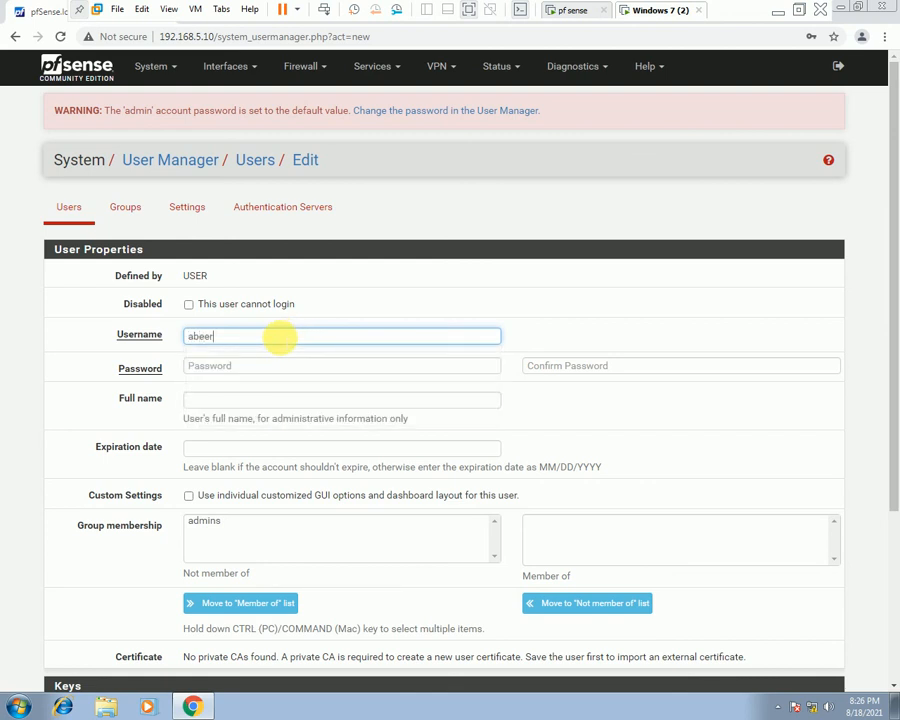
key(Tab)
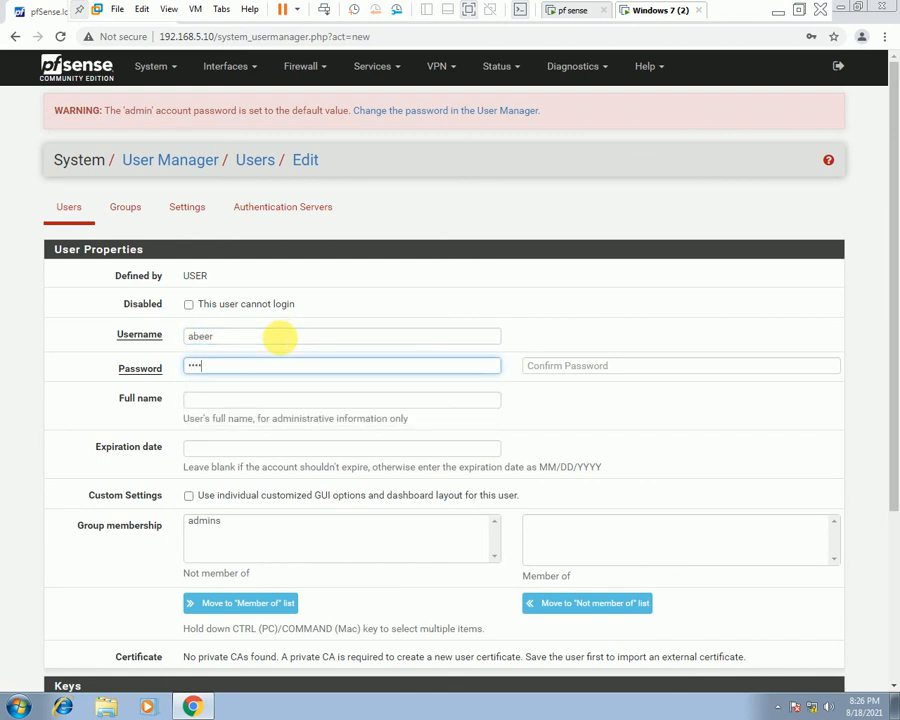
text(12)
key(Tab)
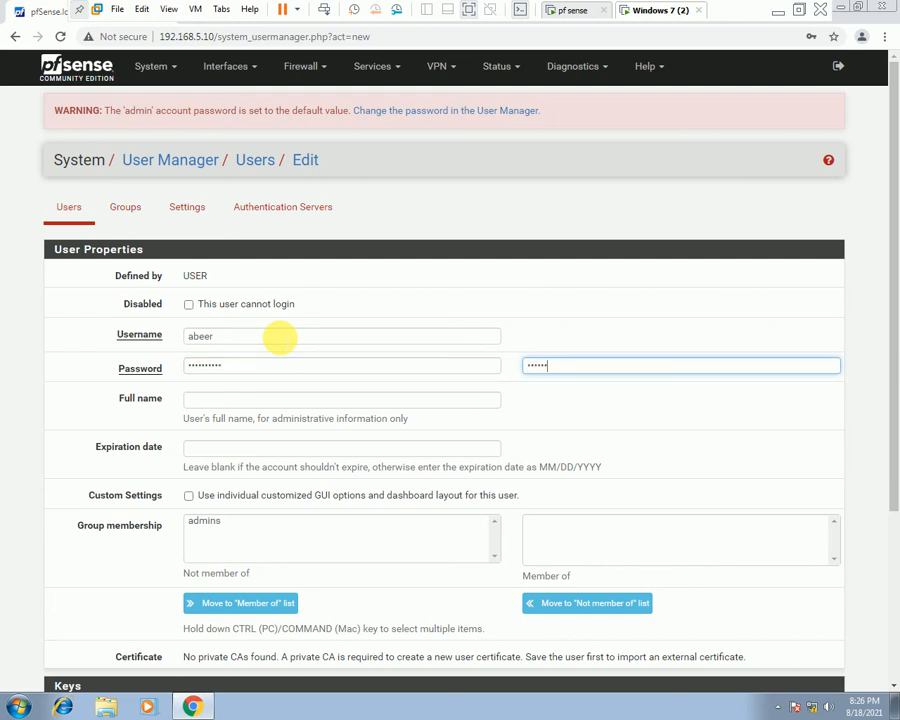
text(2)
key(Tab)
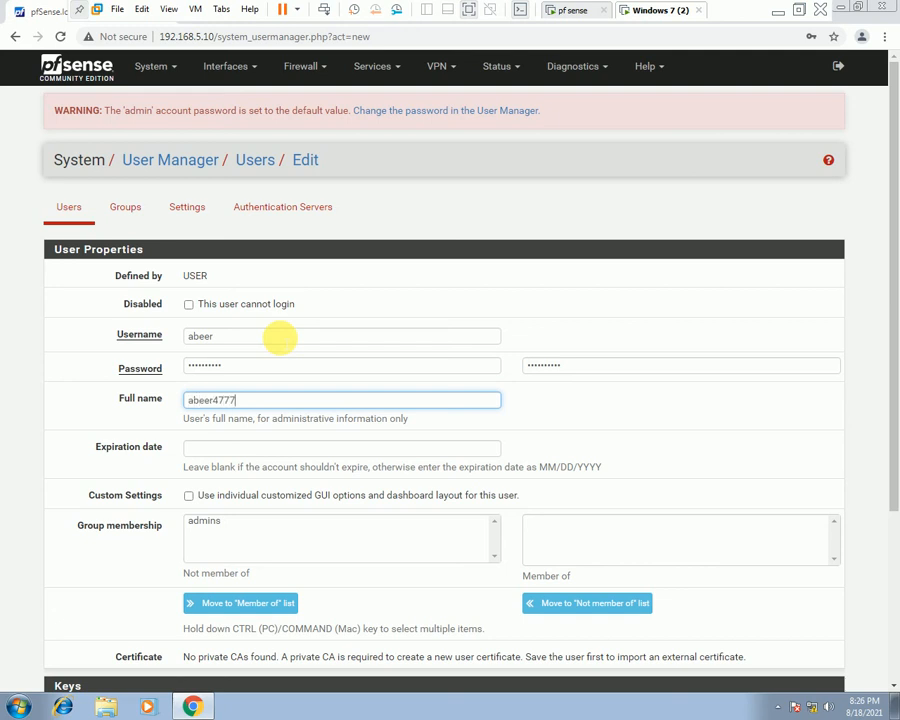
key(Tab)
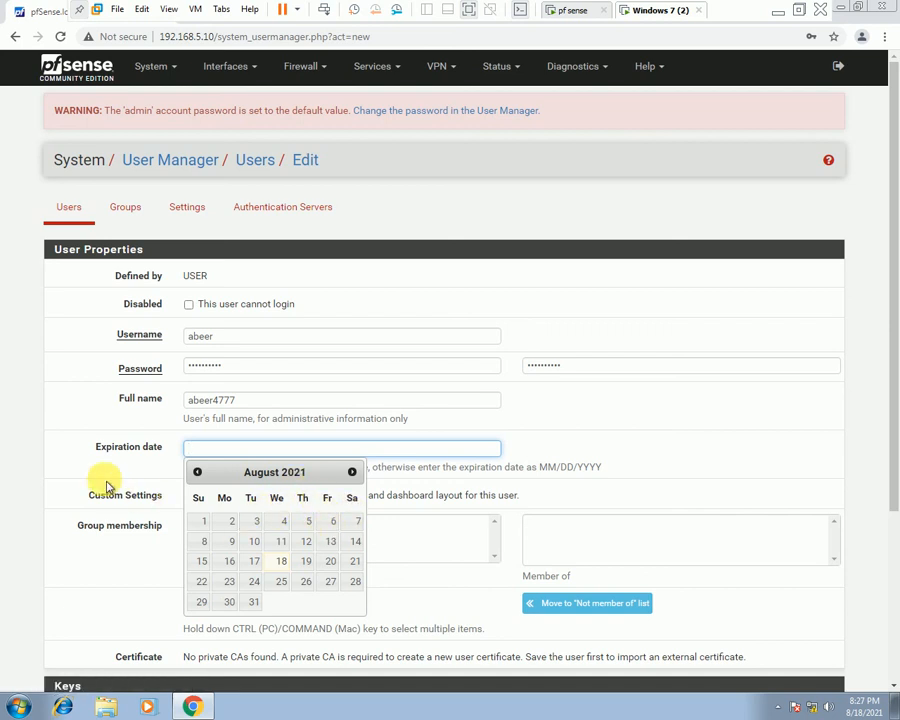
Leave the expiration date empty, save the user, and dismiss Chrome's save-password bubble.
click(568, 470)
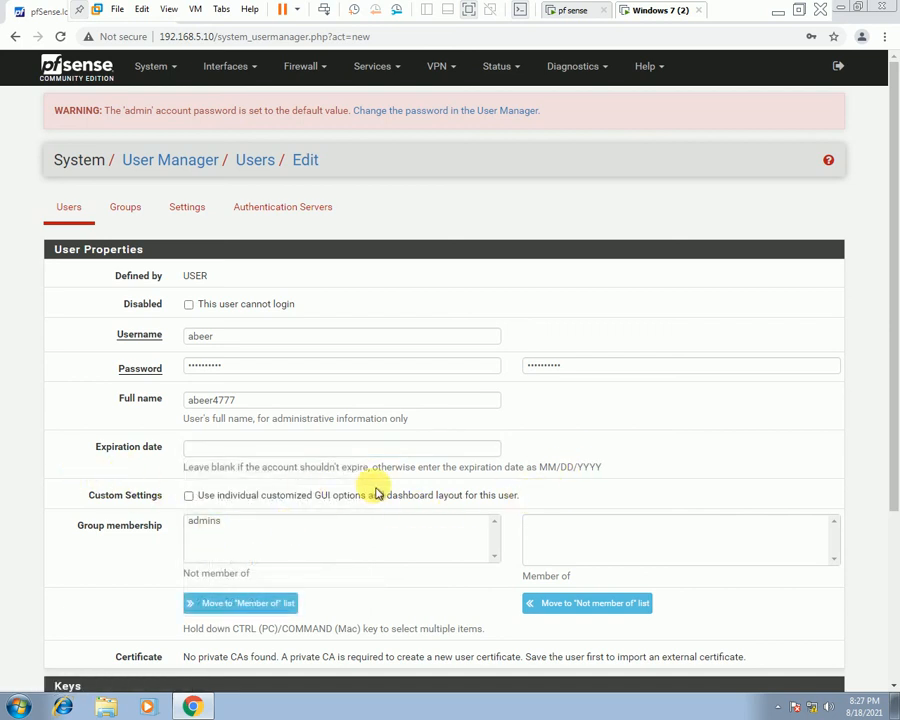
scroll(385, 500, down, 2)
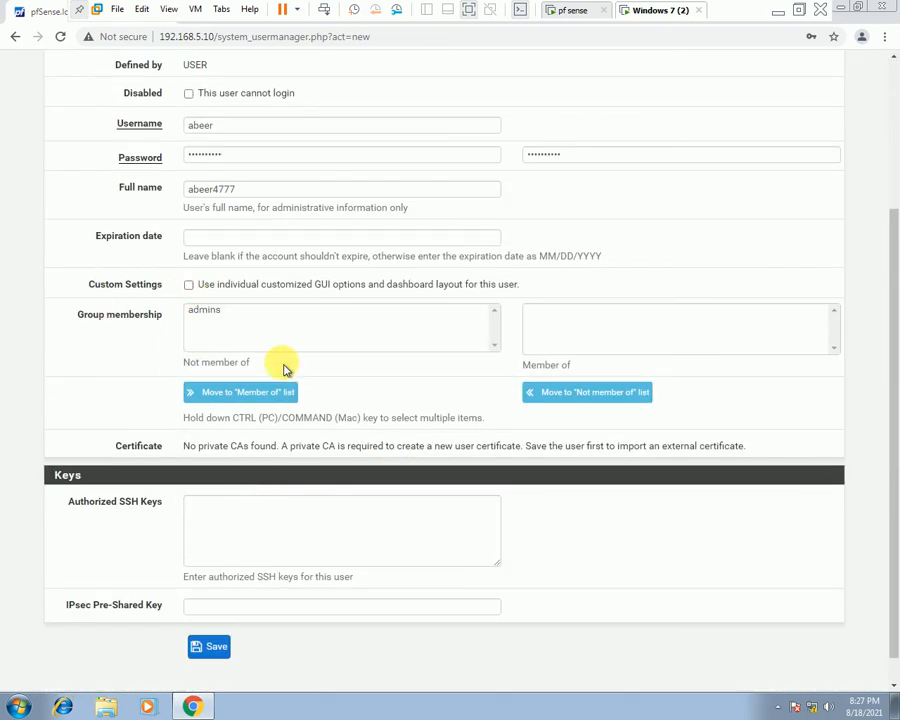
scroll(450, 380, down, 1)
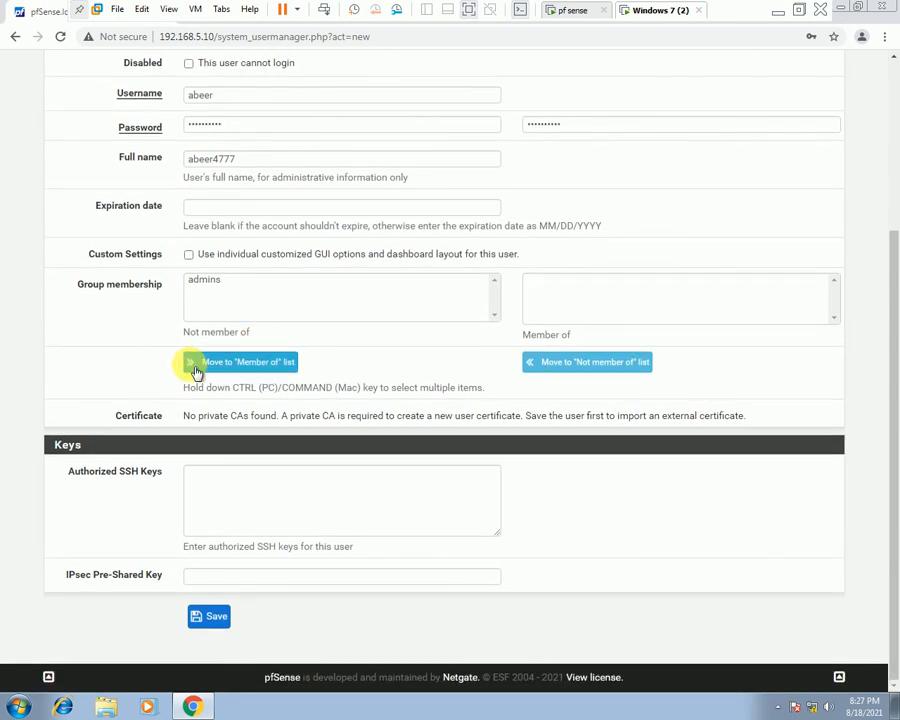
click(230, 627)
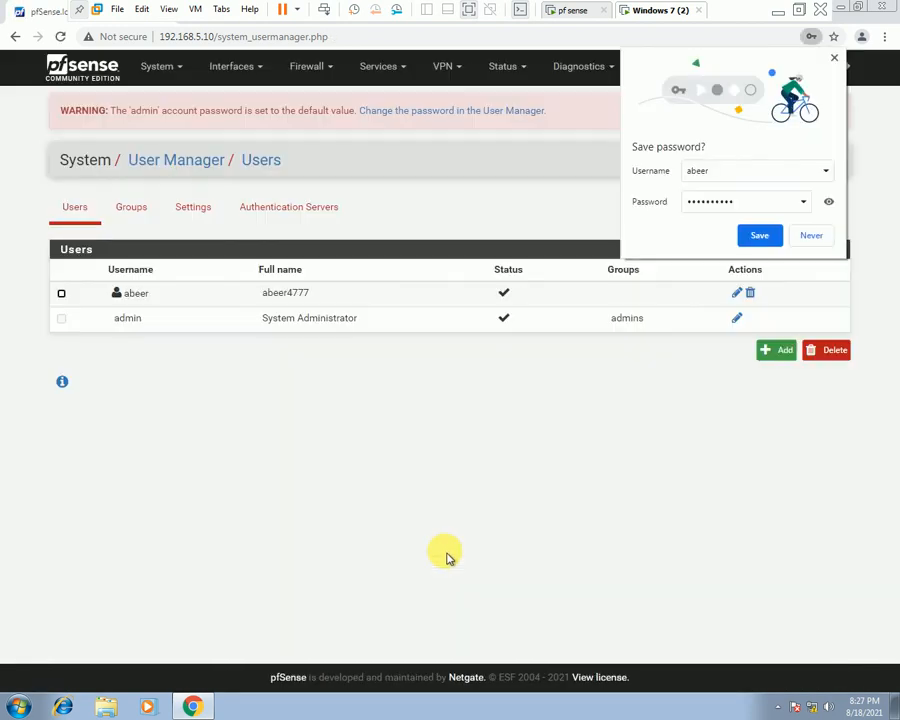
click(763, 242)
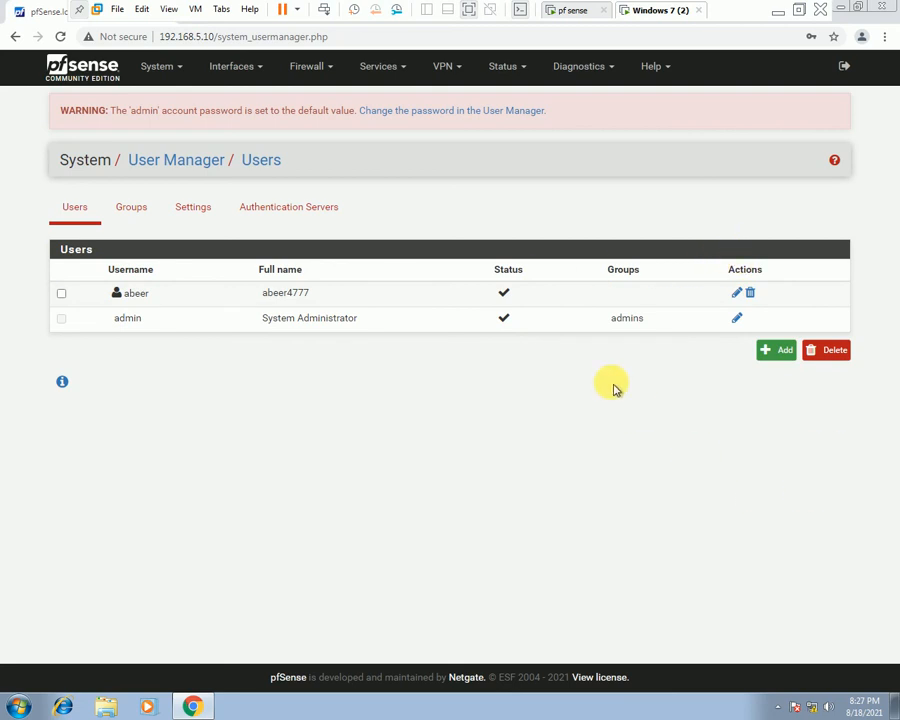
Edit the new user's row with its pencil icon and scroll down to Effective Privileges.
click(743, 294)
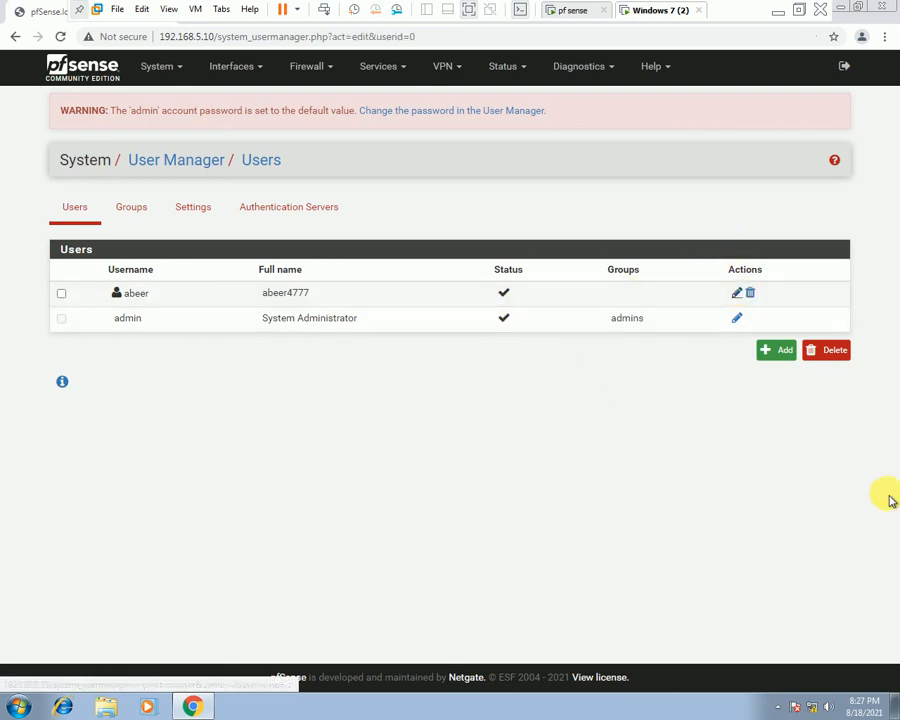
scroll(147, 288, down, 4)
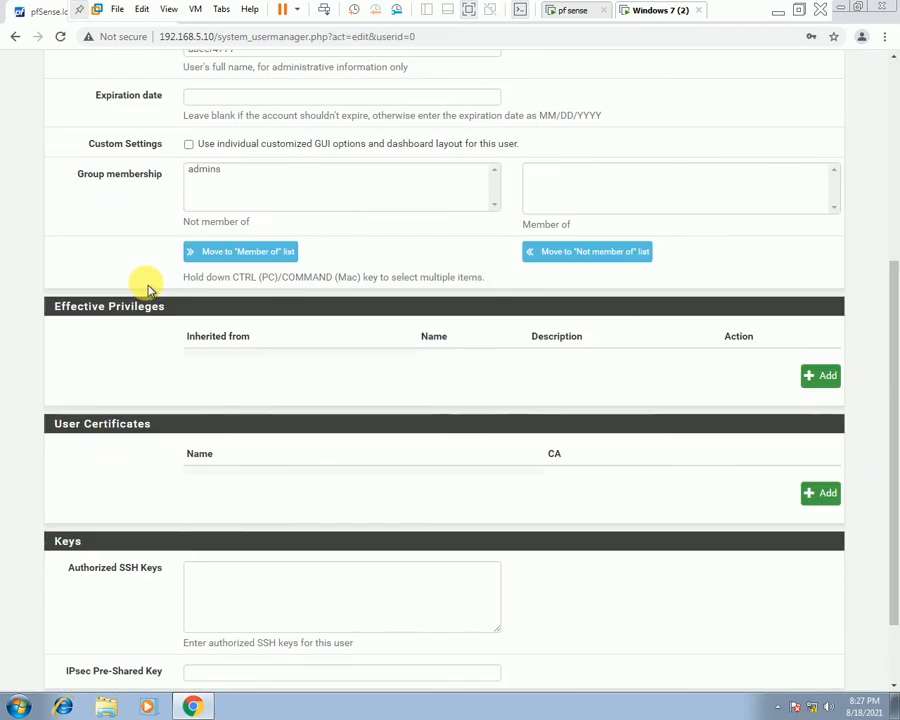
scroll(147, 288, up, 2)
scroll(155, 295, down, 3)
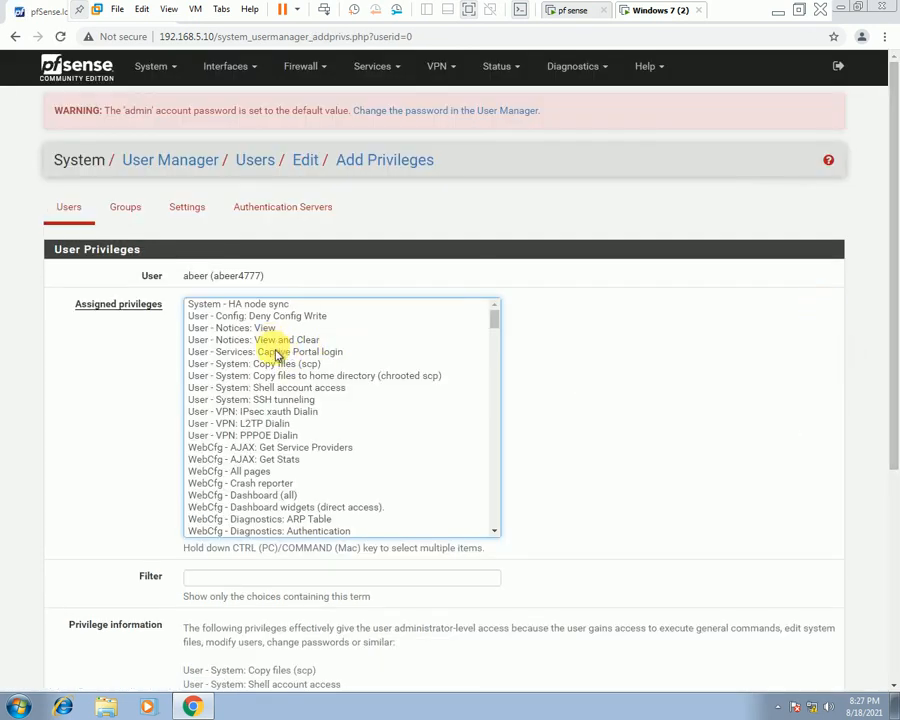
In the Assigned privileges list, select only 'WebCfg - Status: Gateways', deselecting Status: Interfaces.
scroll(264, 424, down, 10)
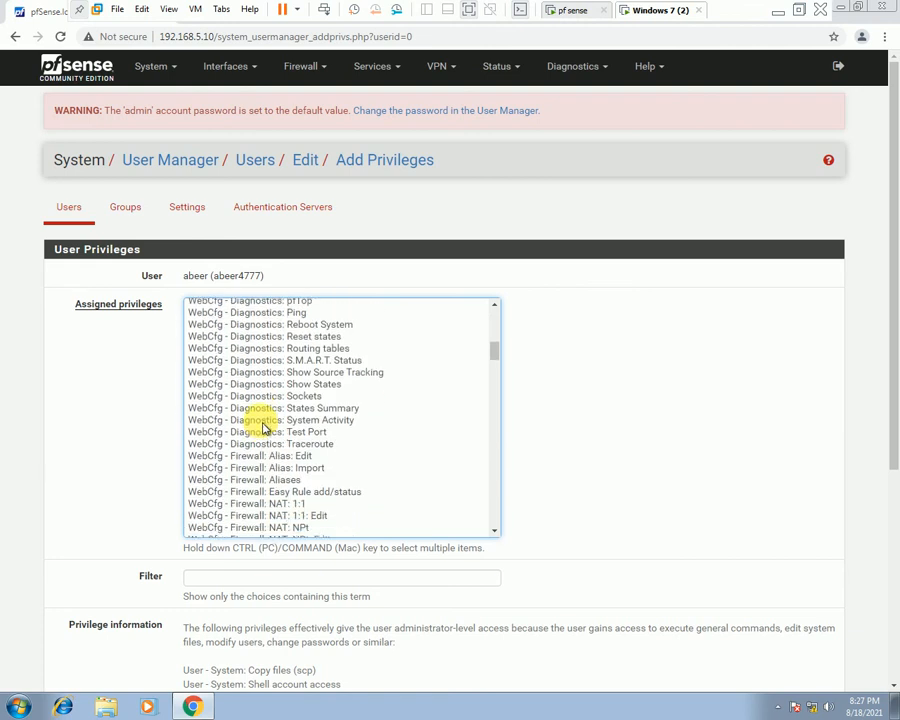
scroll(264, 424, down, 10)
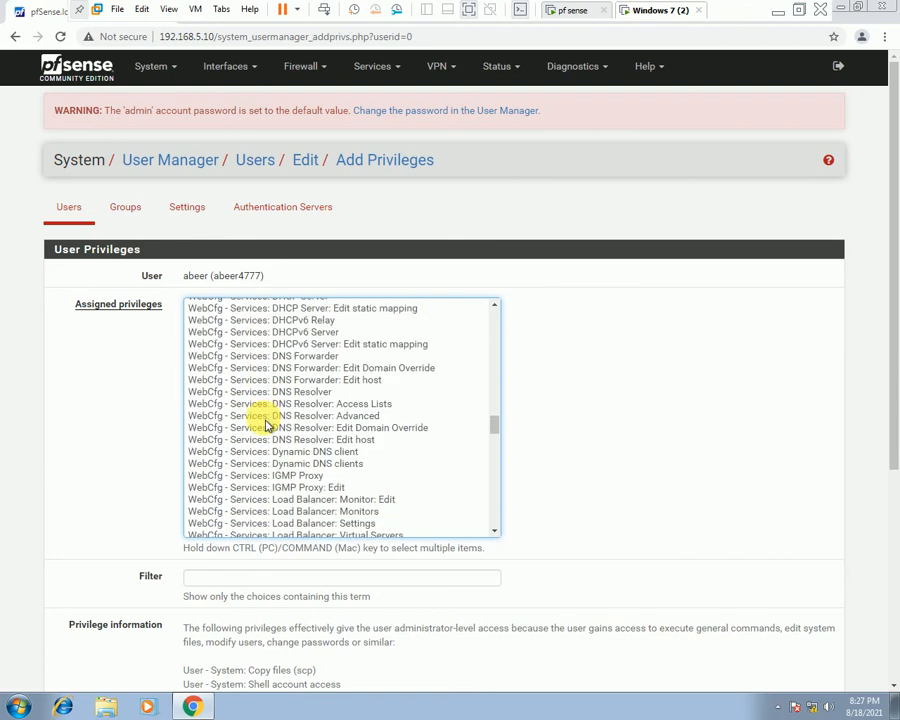
scroll(264, 430, down, 12)
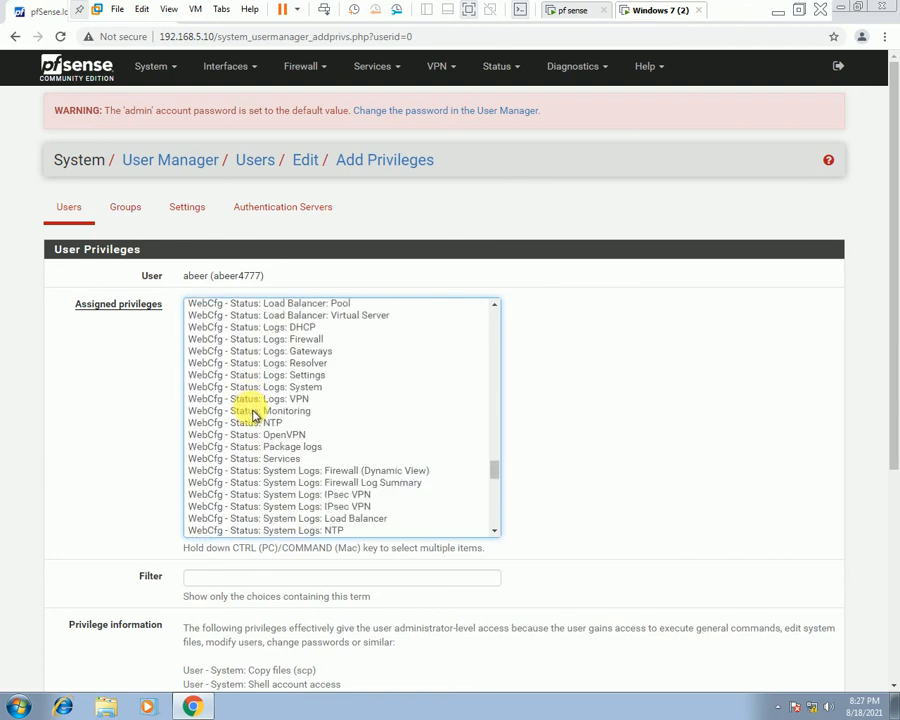
scroll(255, 418, down, 8)
scroll(255, 418, up, 15)
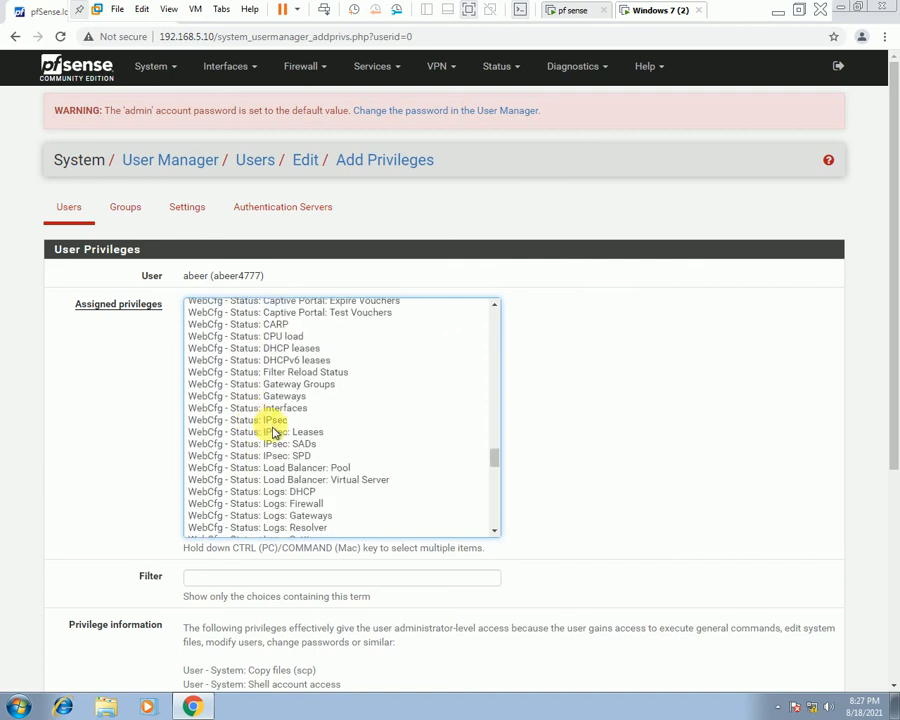
click(260, 398)
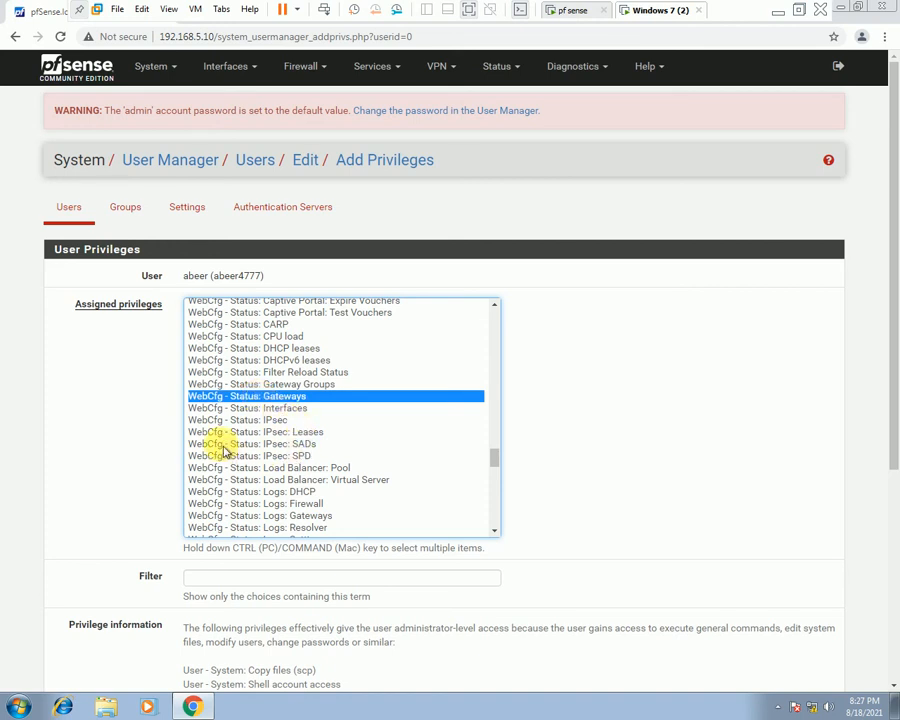
ctrl+click(290, 408)
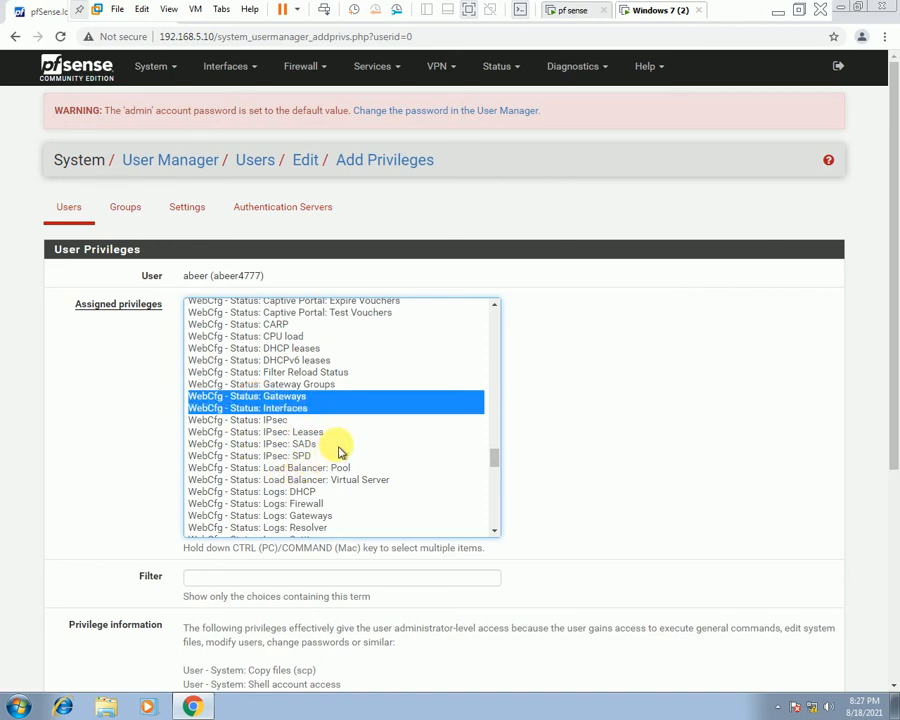
click(580, 428)
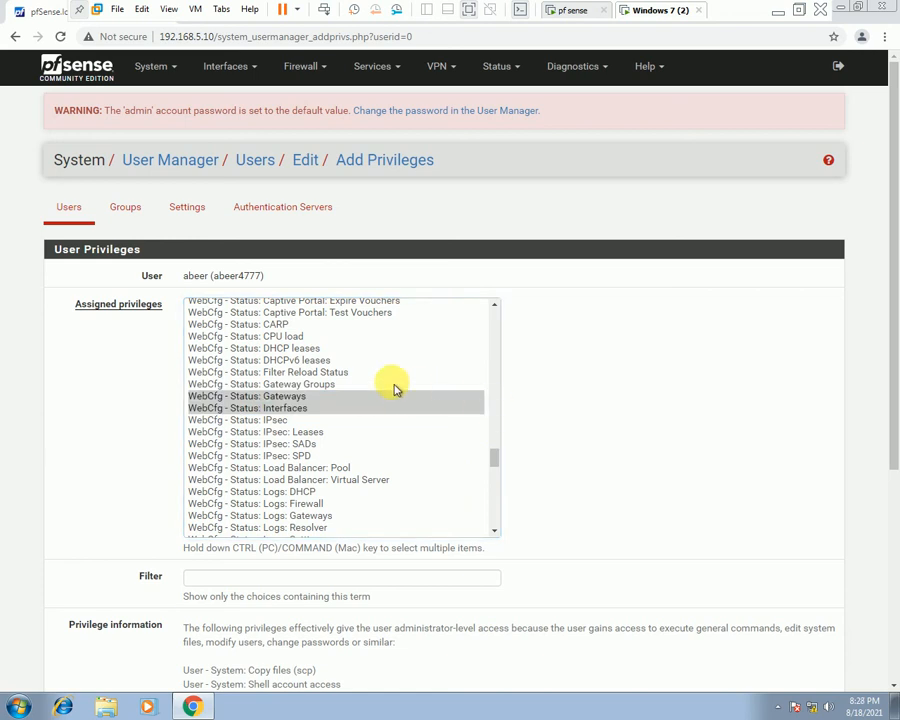
click(361, 398)
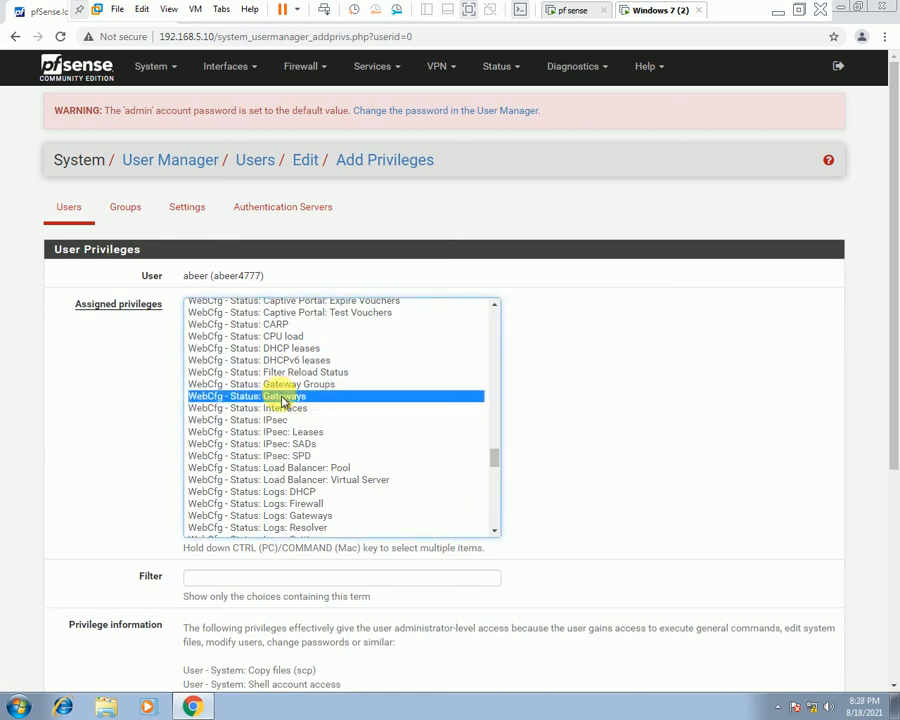
scroll(598, 454, down, 1)
click(603, 446)
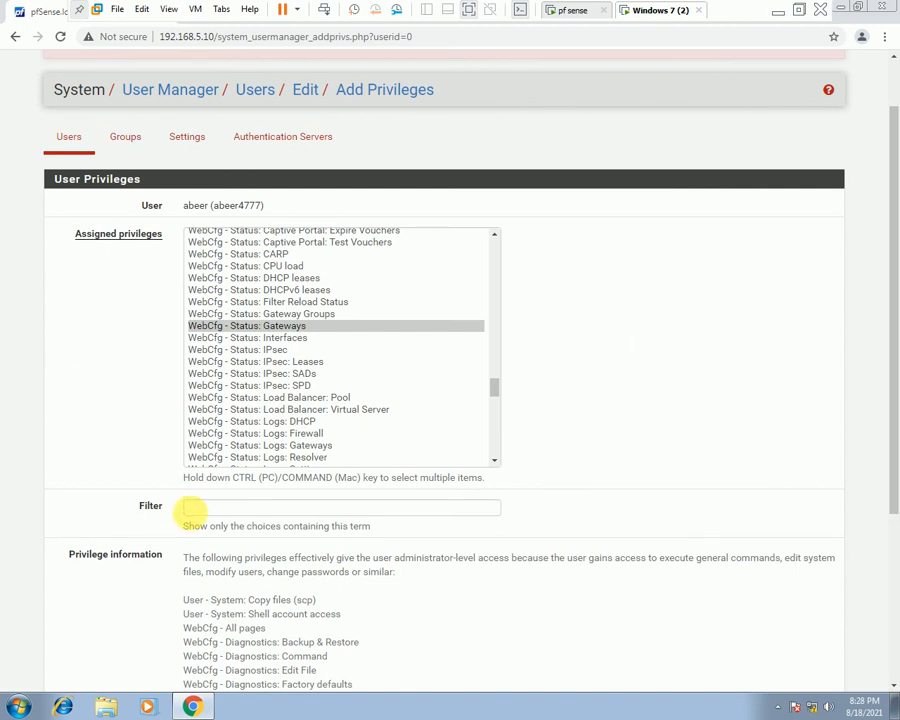
click(212, 506)
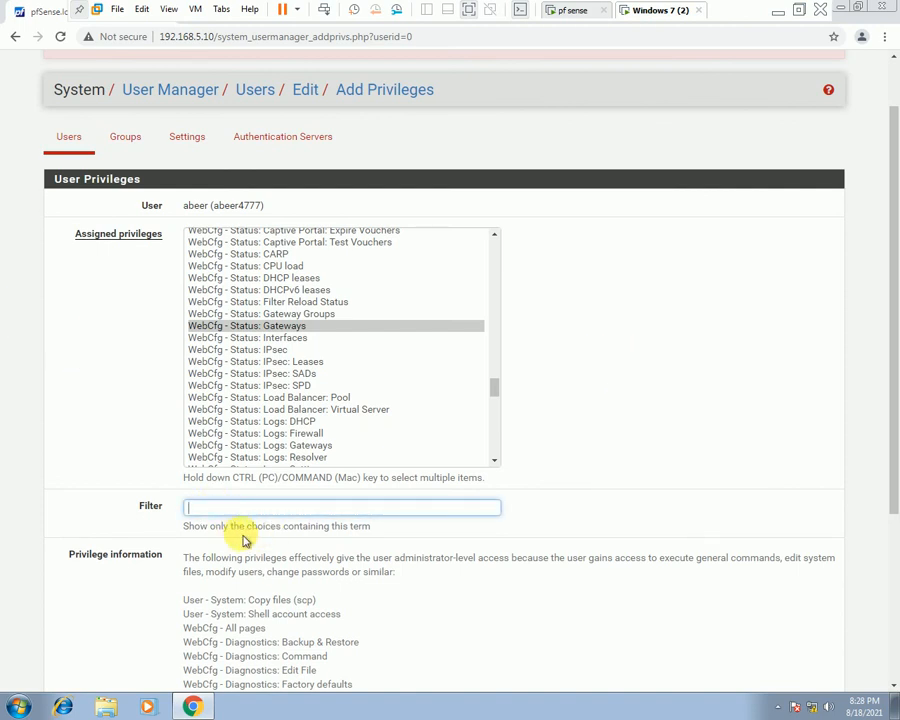
scroll(429, 493, down, 2)
scroll(429, 493, down, 1)
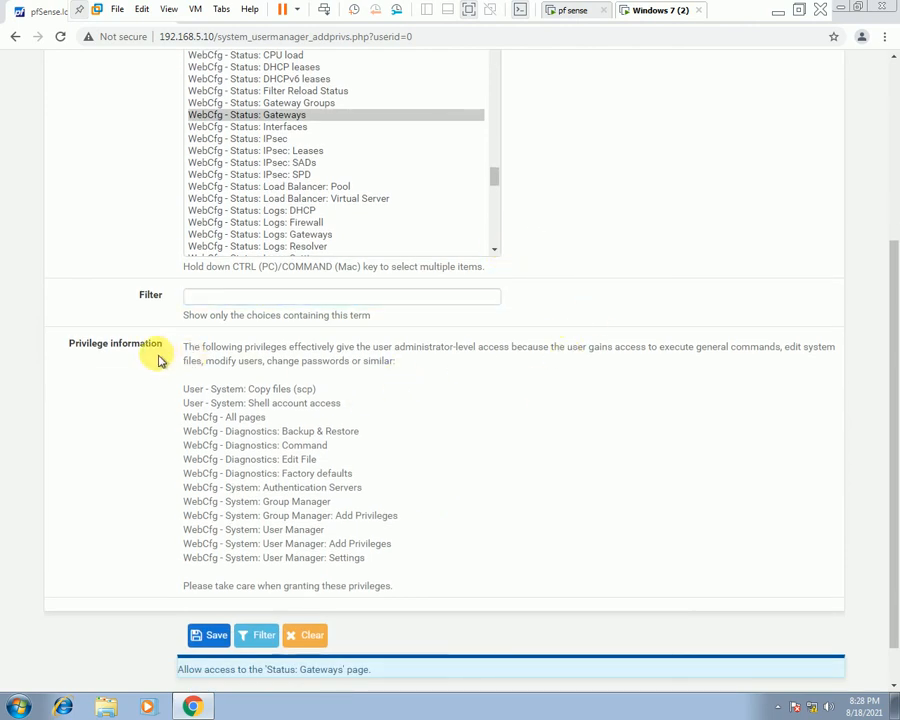
scroll(256, 474, down, 1)
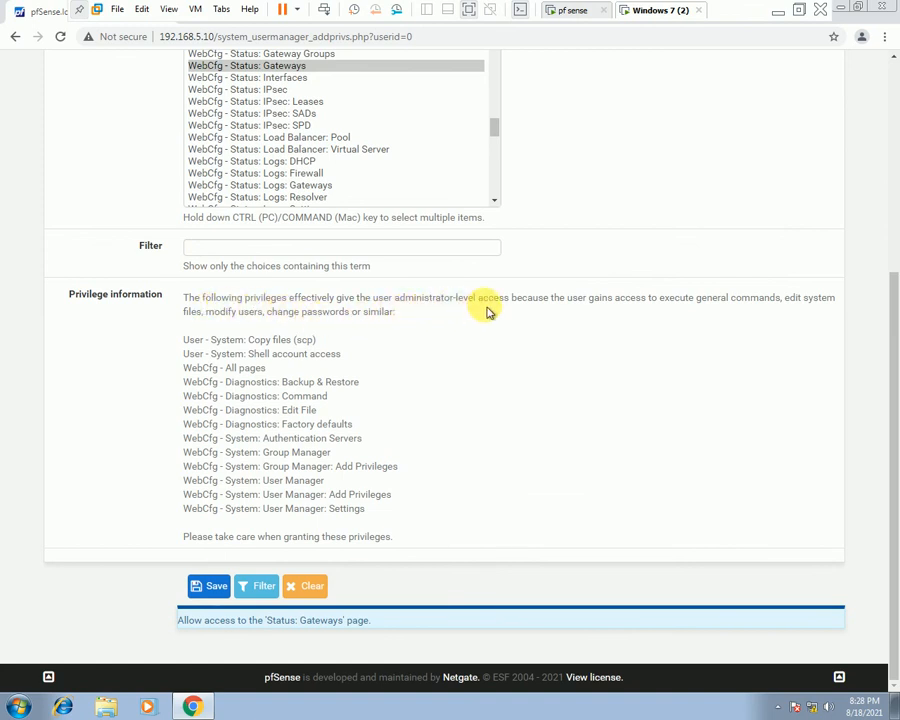
drag(183, 341, 366, 524)
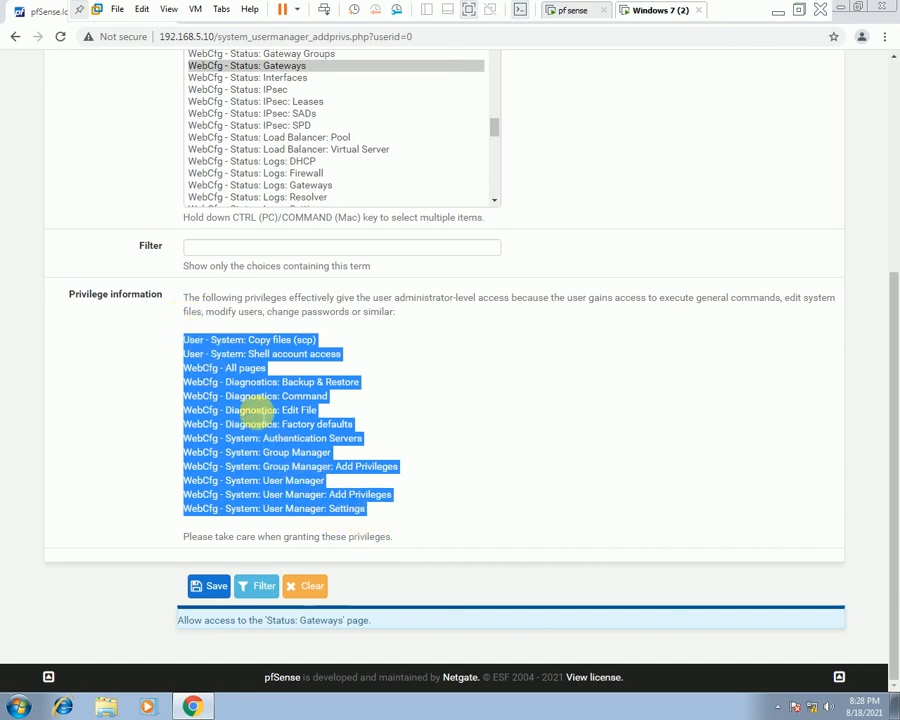
click(513, 499)
scroll(365, 267, up, 2)
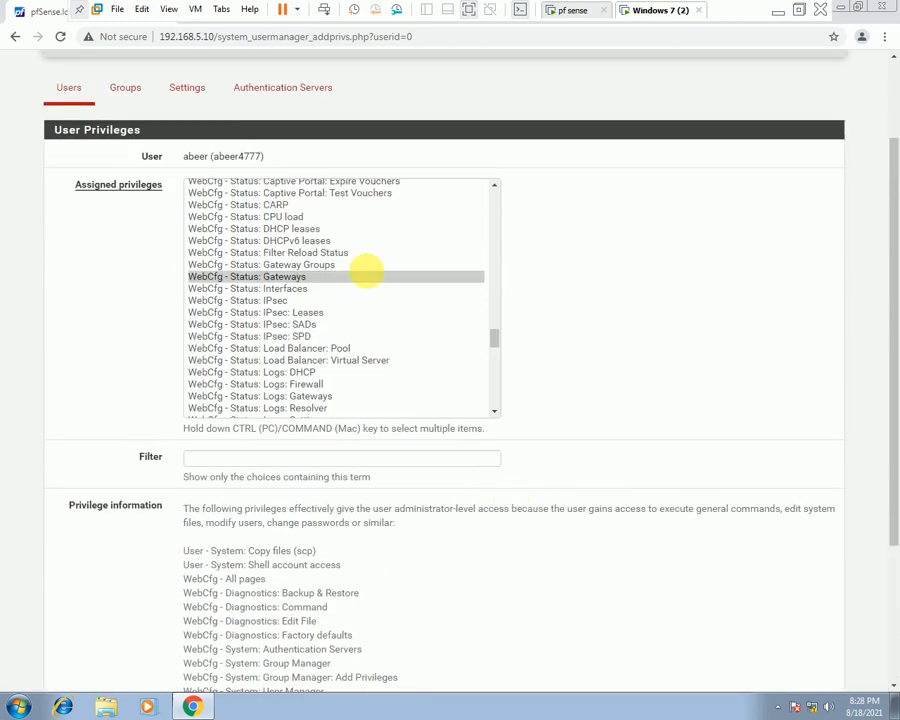
click(274, 284)
scroll(392, 316, down, 2)
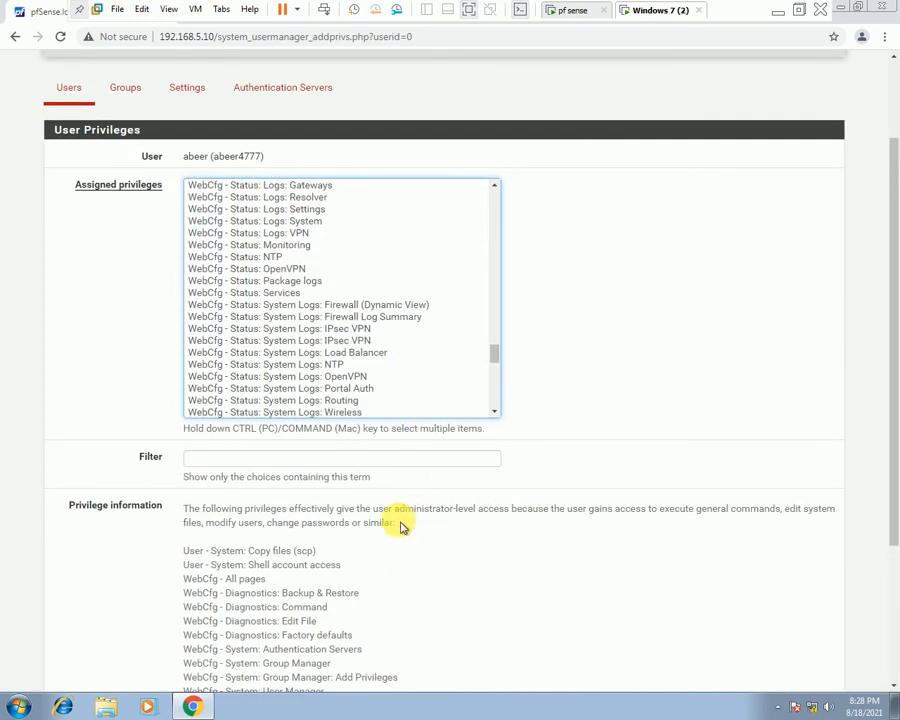
scroll(398, 507, down, 3)
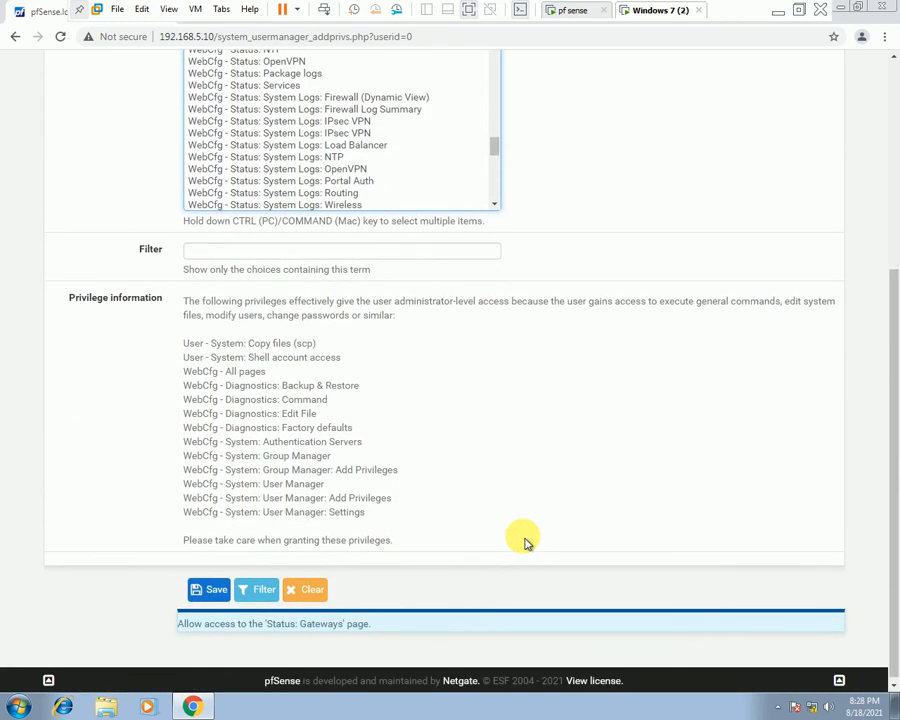
click(209, 586)
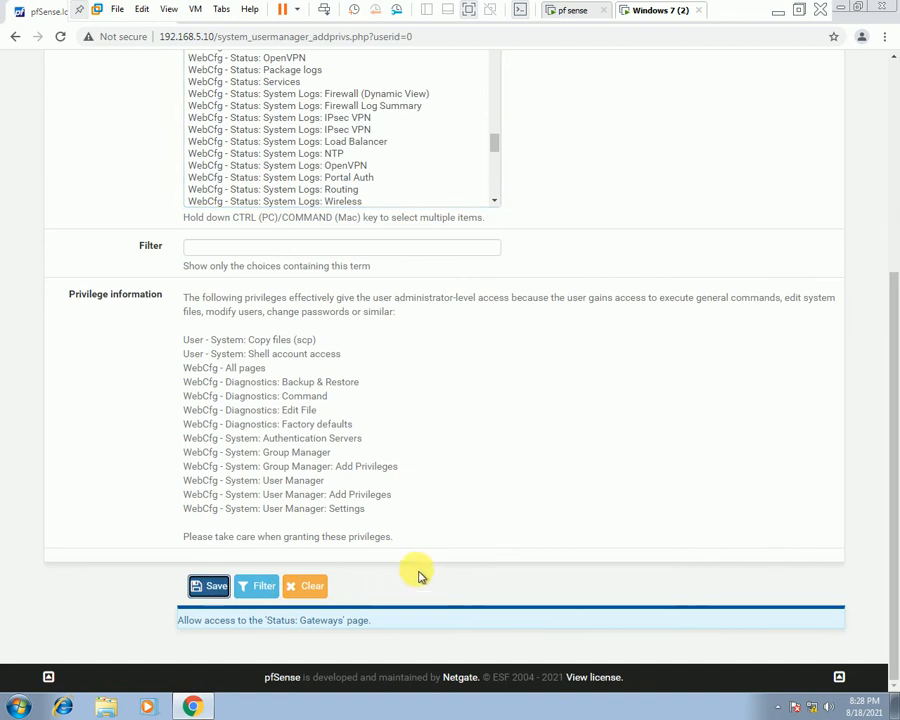
scroll(410, 530, up, 3)
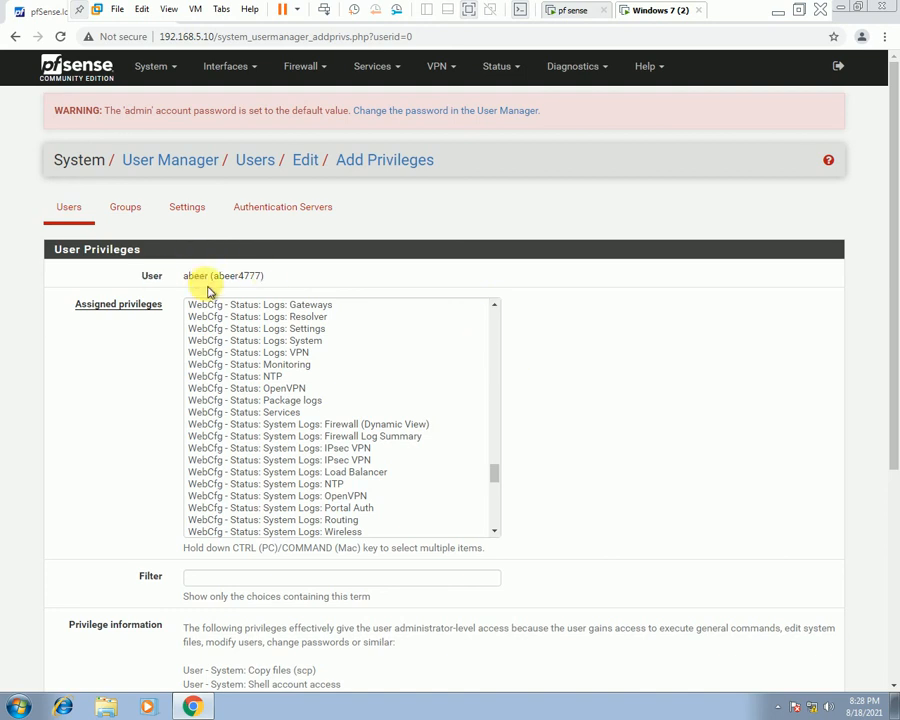
scroll(223, 345, down, 12)
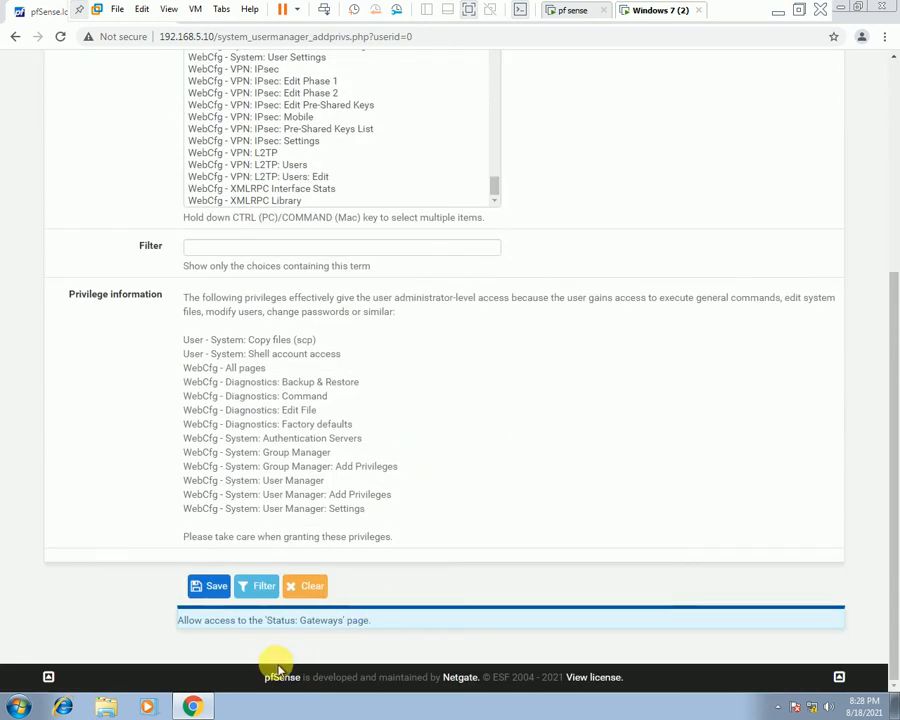
click(305, 591)
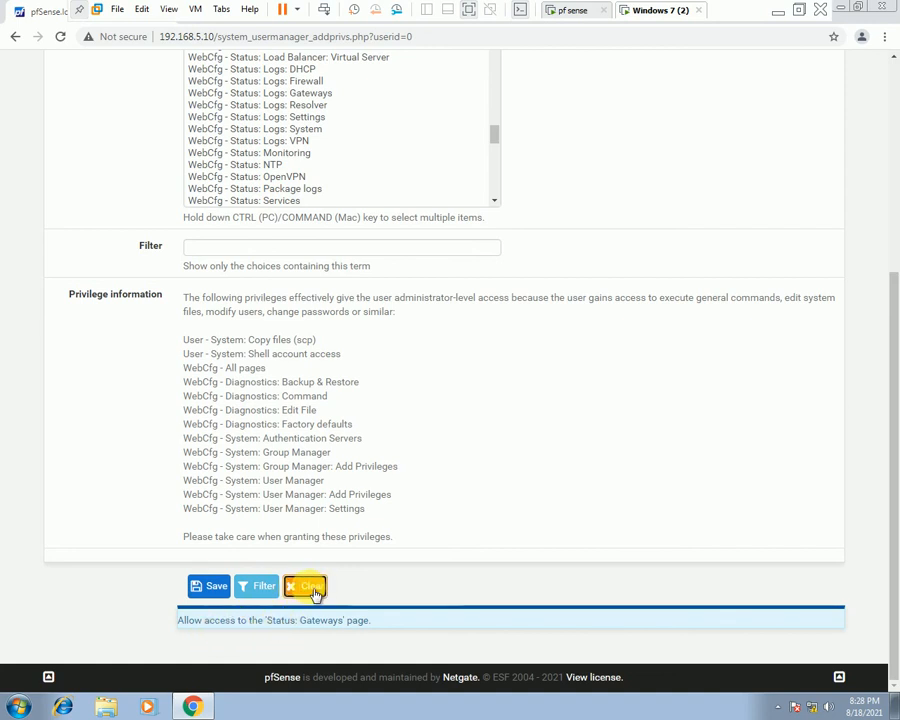
click(260, 590)
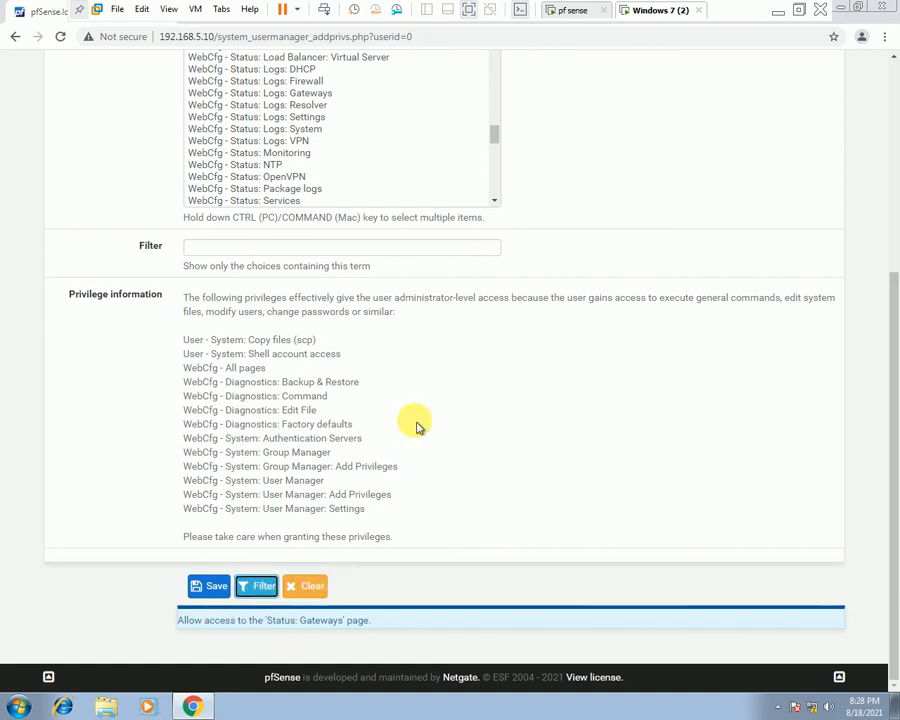
scroll(417, 426, up, 4)
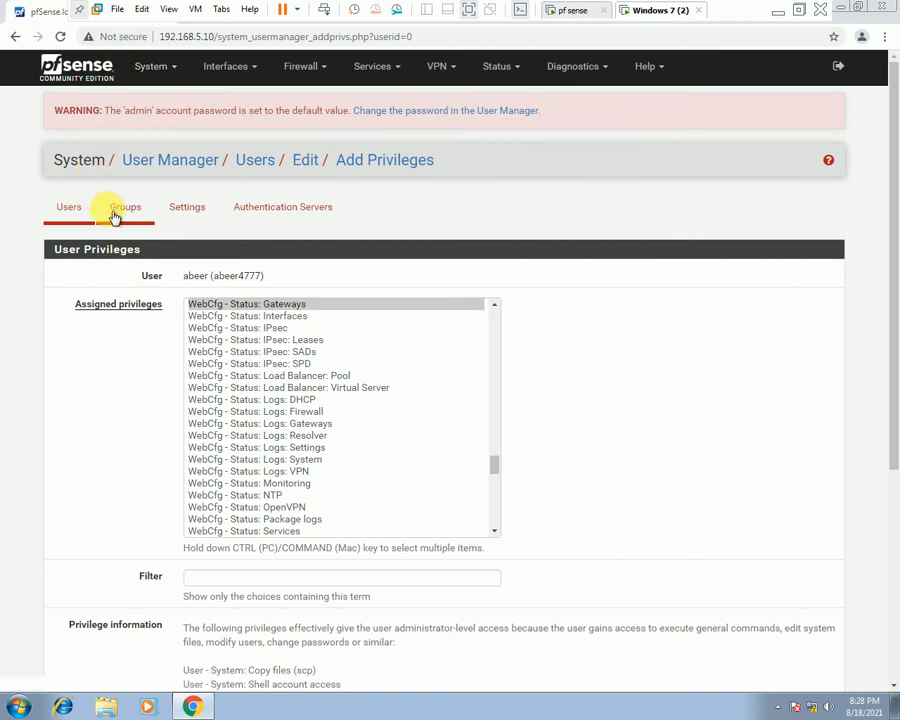
Return to Users, open the non-admin user's edit page and scroll through its properties.
click(147, 160)
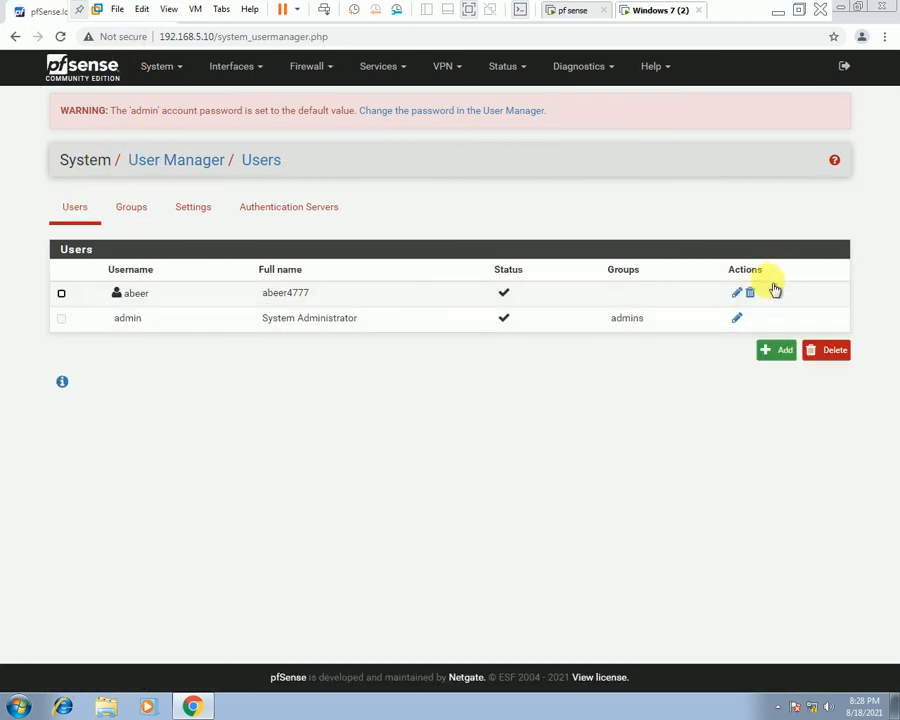
click(737, 292)
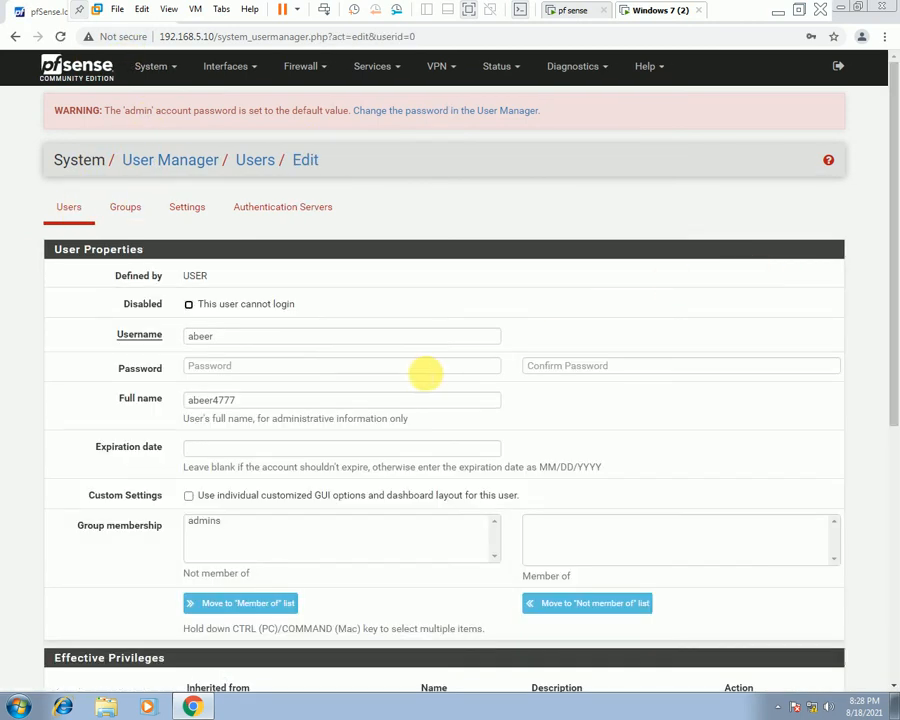
scroll(425, 373, down, 3)
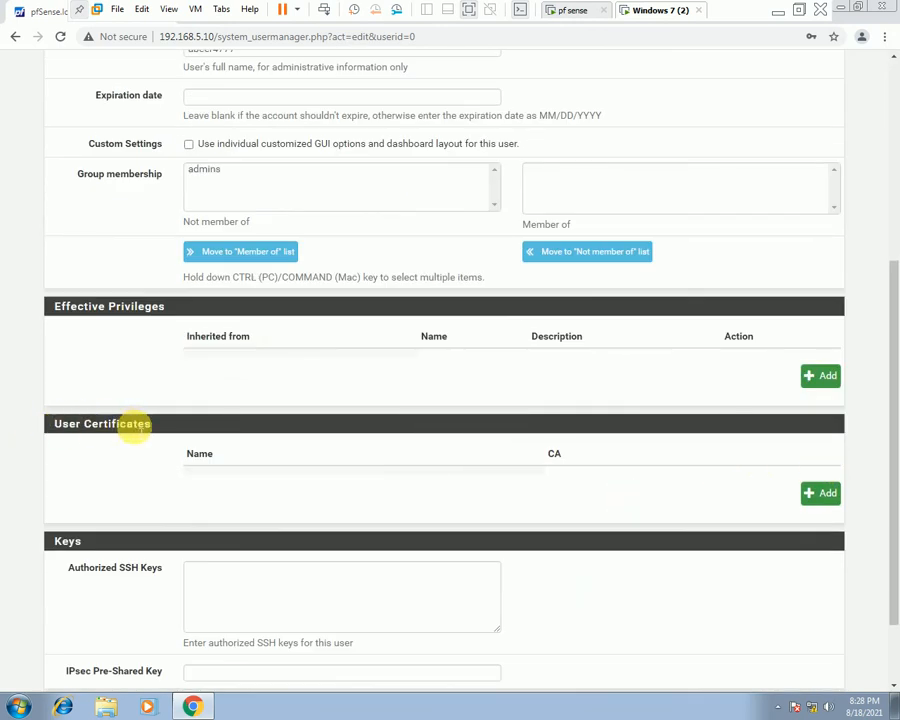
scroll(684, 551, down, 1)
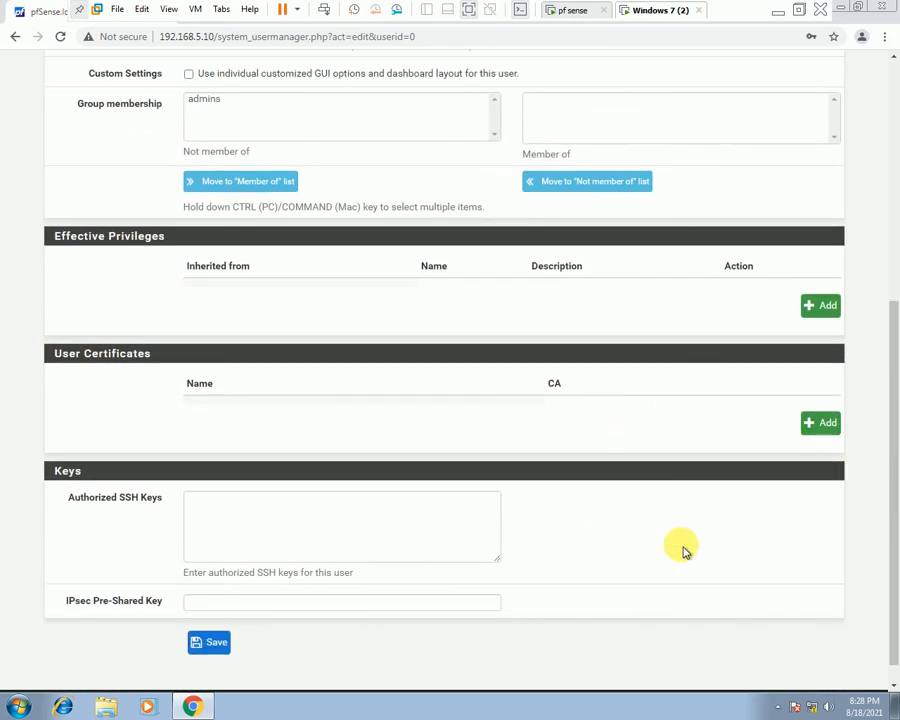
scroll(684, 551, down, 1)
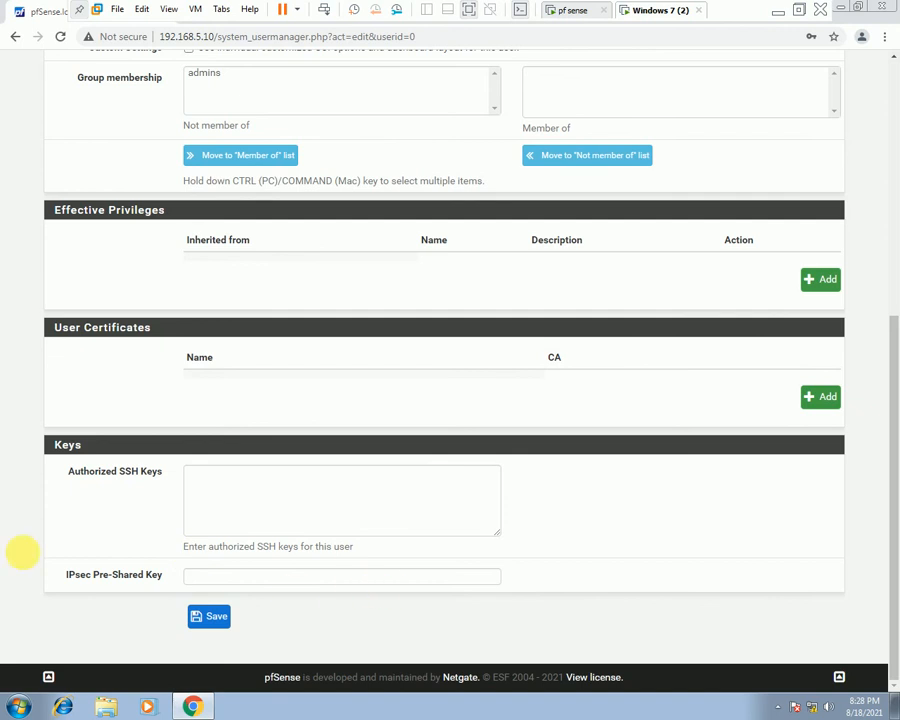
scroll(296, 571, up, 5)
scroll(257, 572, down, 1)
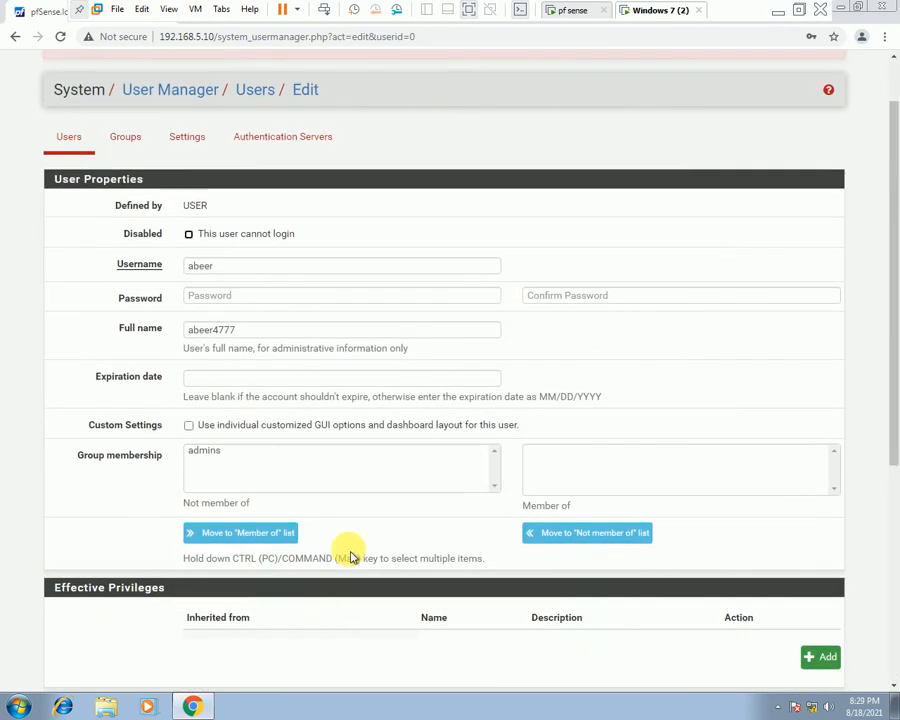
scroll(352, 555, up, 1)
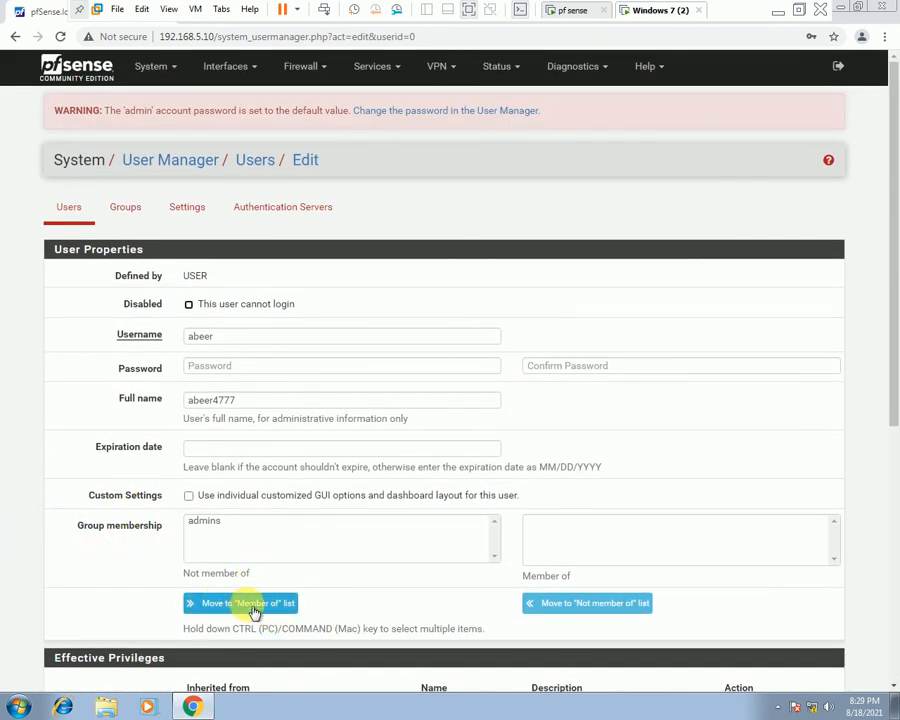
Inspect the admins group membership, username, password and account expiration calendar fields.
click(289, 608)
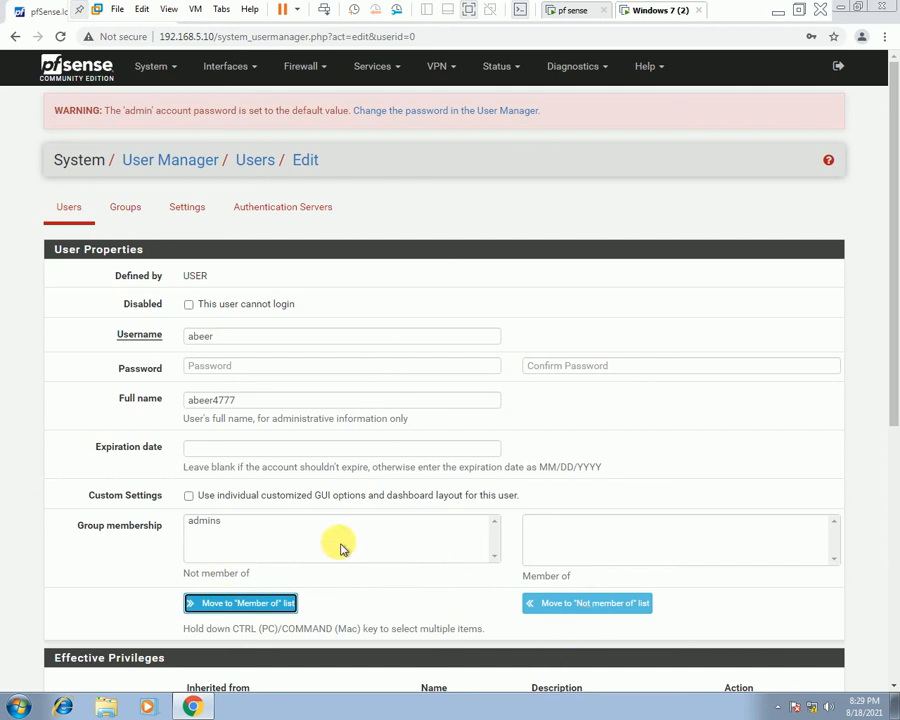
scroll(508, 550, down, 4)
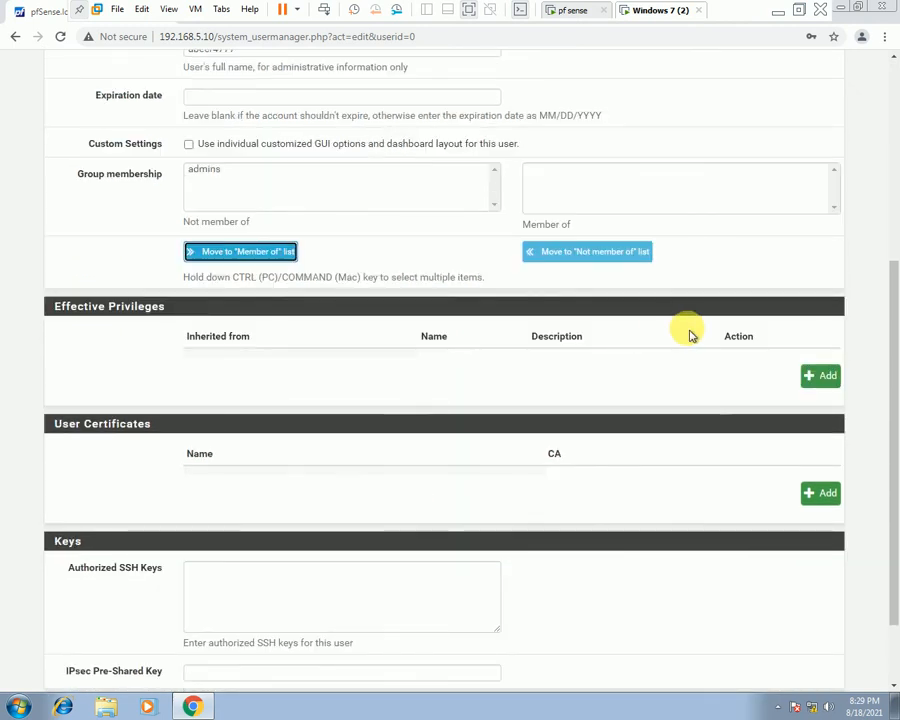
scroll(490, 203, up, 4)
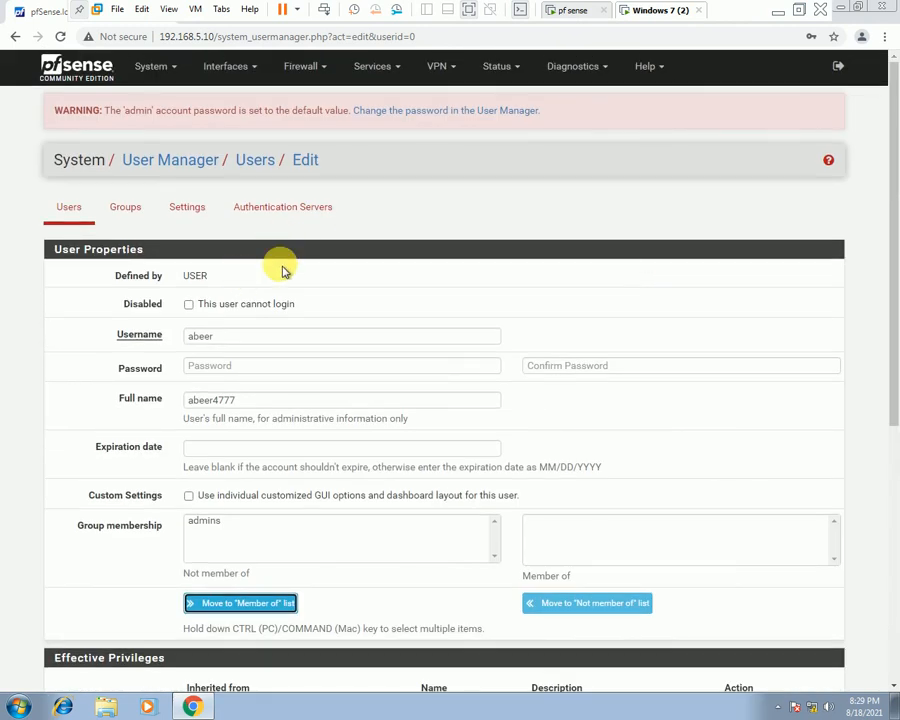
click(230, 336)
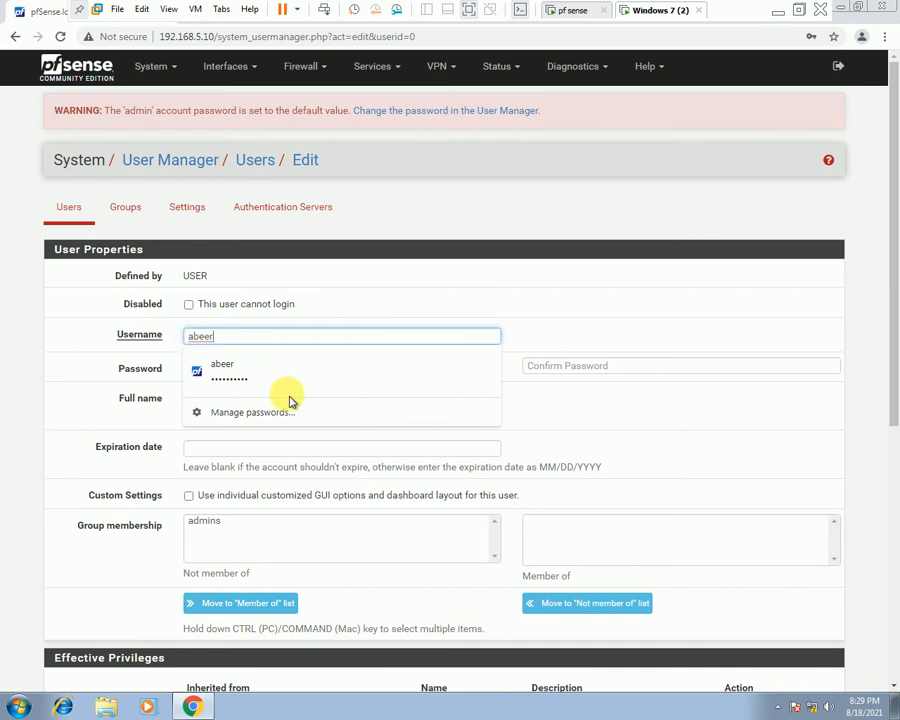
click(120, 367)
click(245, 364)
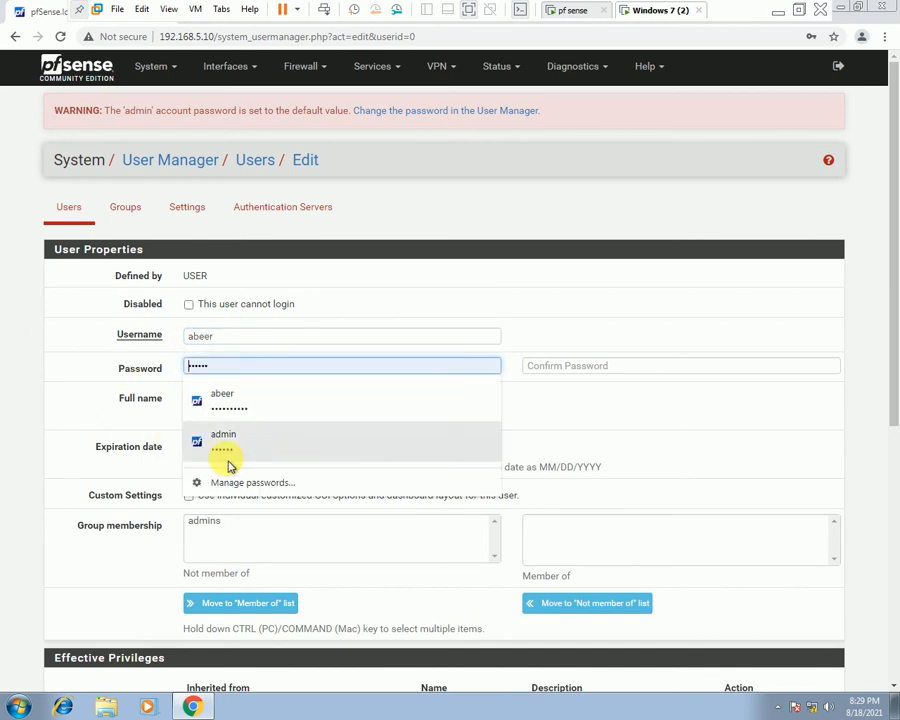
scroll(76, 460, down, 2)
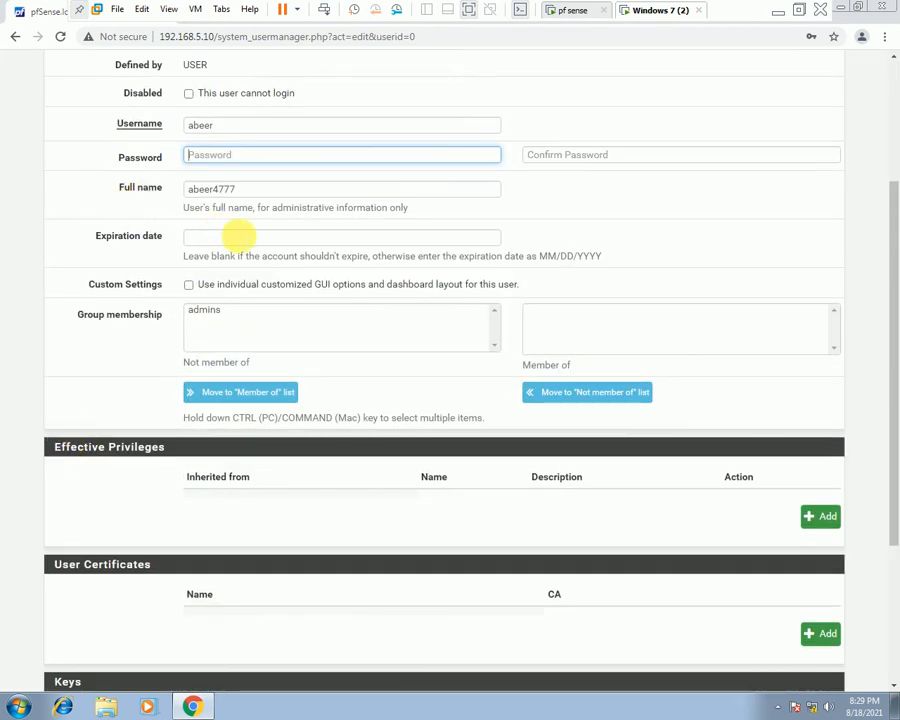
click(238, 236)
scroll(450, 258, down, 2)
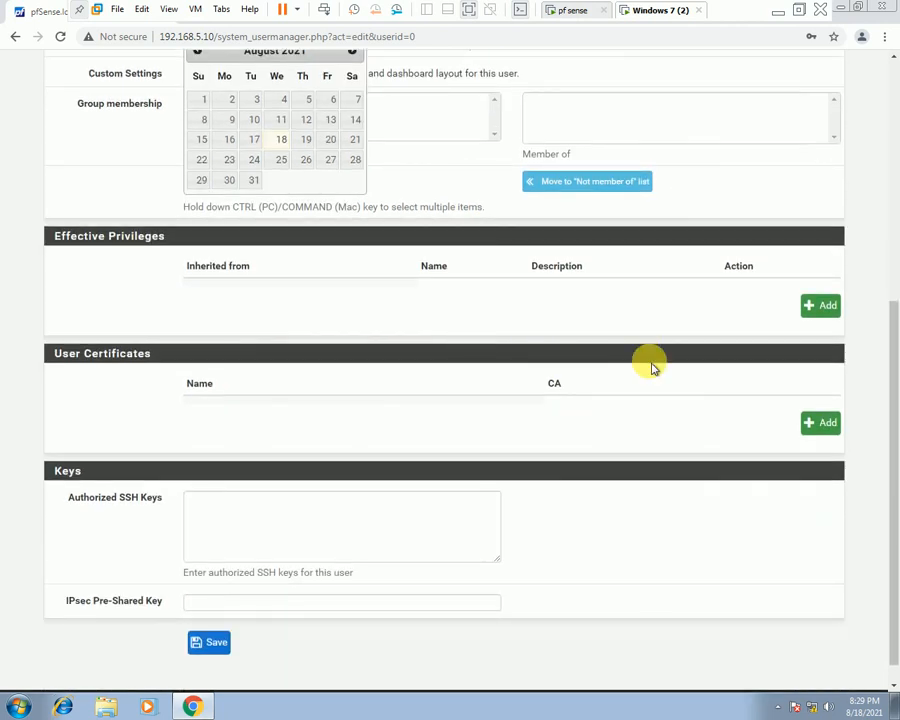
Open Add privileges and browse the Assigned privileges list, highlighting the admin-level entries.
click(834, 306)
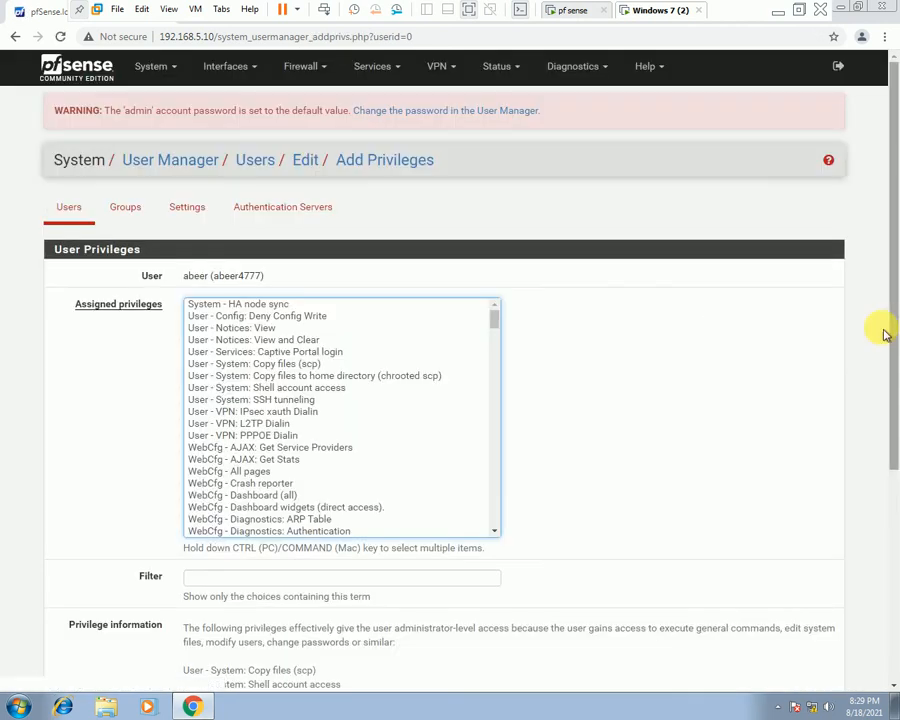
scroll(320, 330, down, 4)
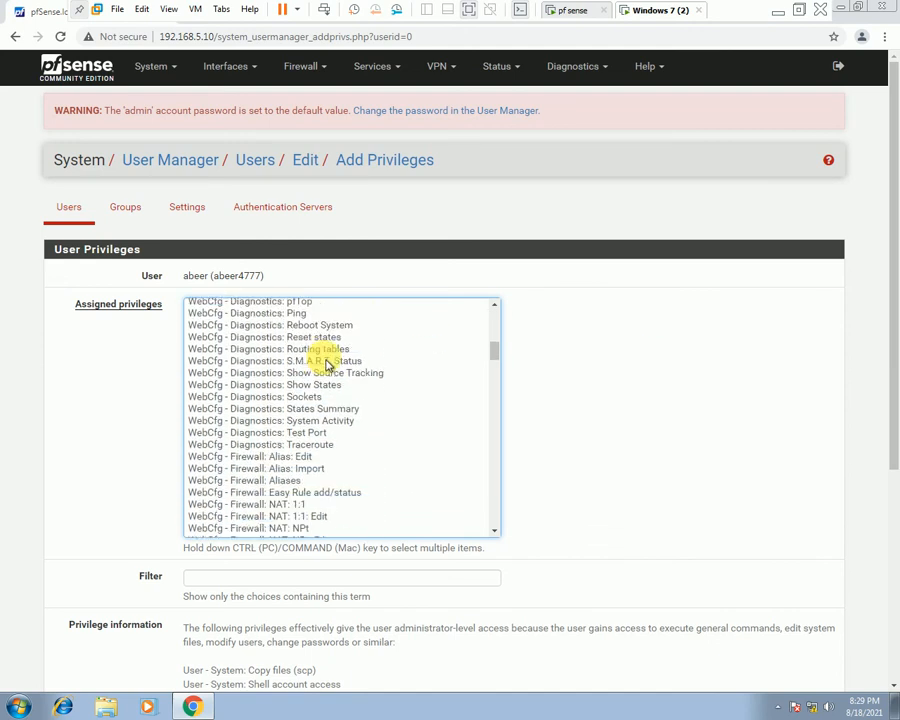
scroll(326, 366, down, 15)
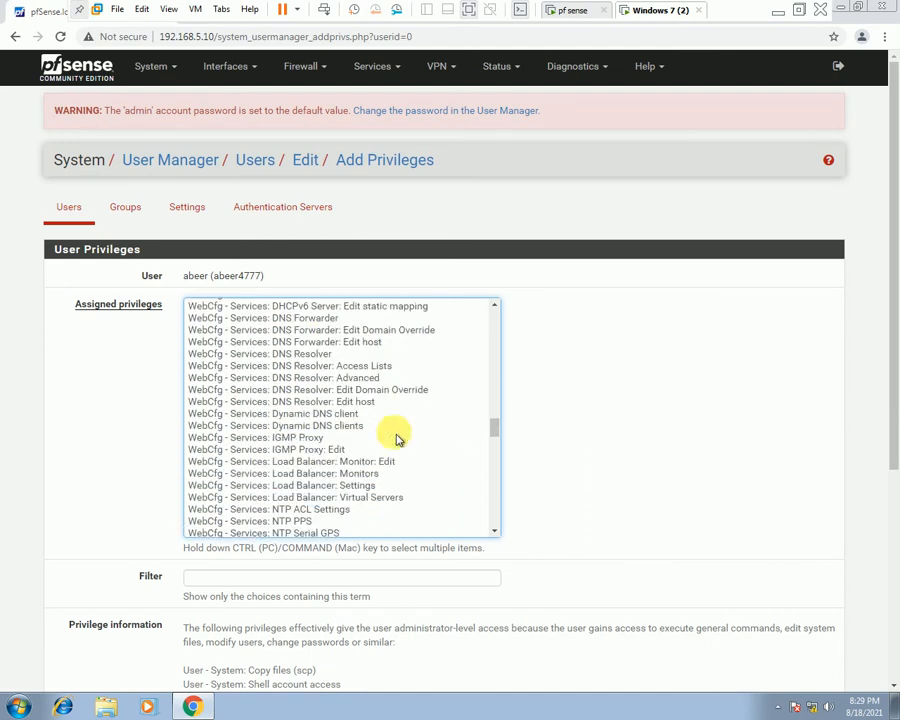
scroll(396, 440, down, 5)
scroll(635, 472, down, 3)
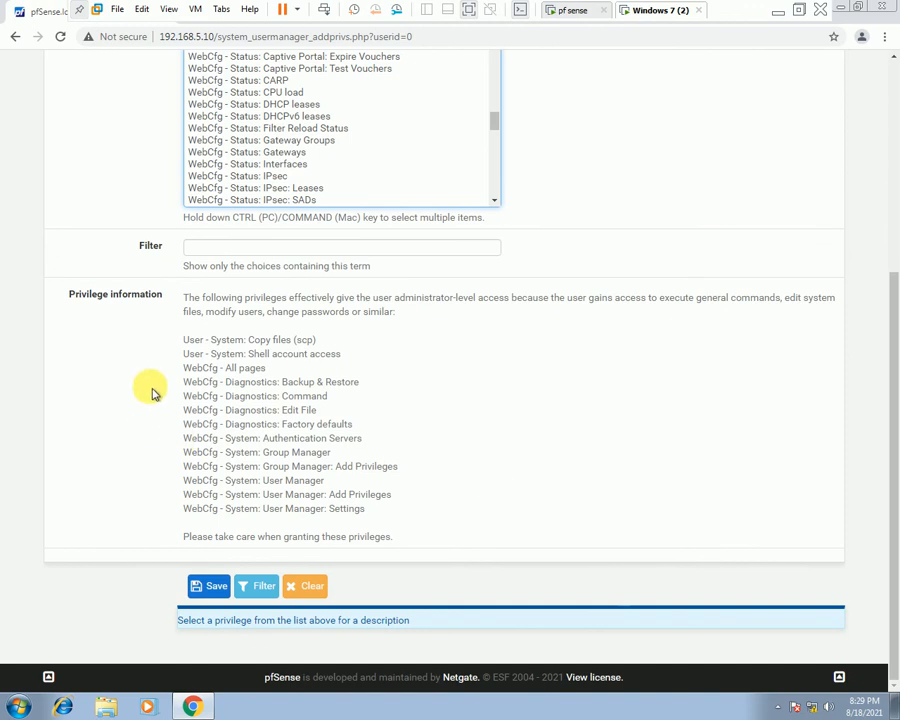
drag(172, 330, 382, 522)
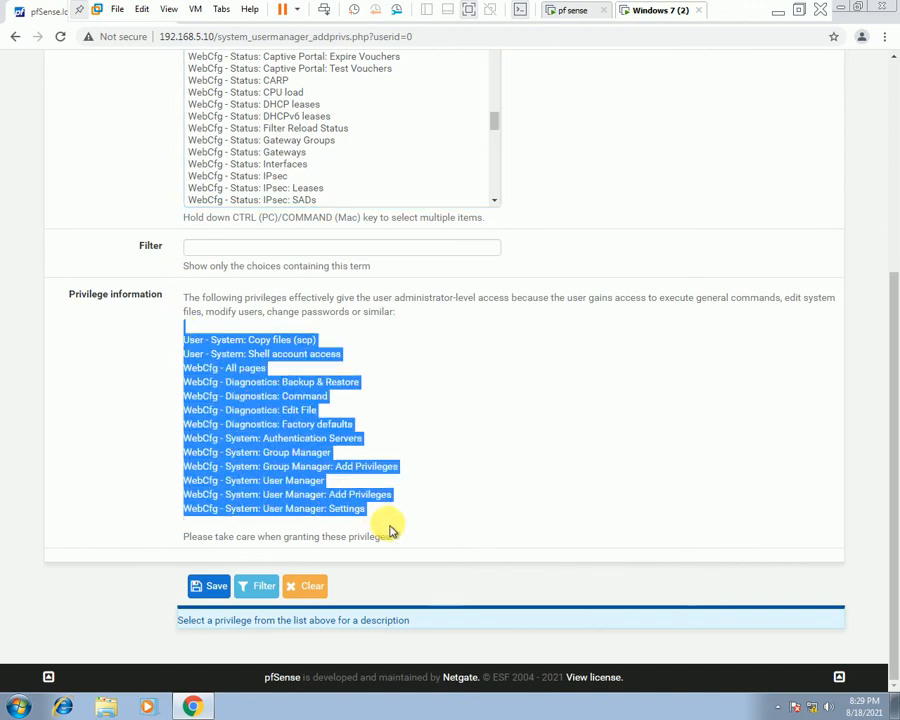
scroll(396, 528, up, 2)
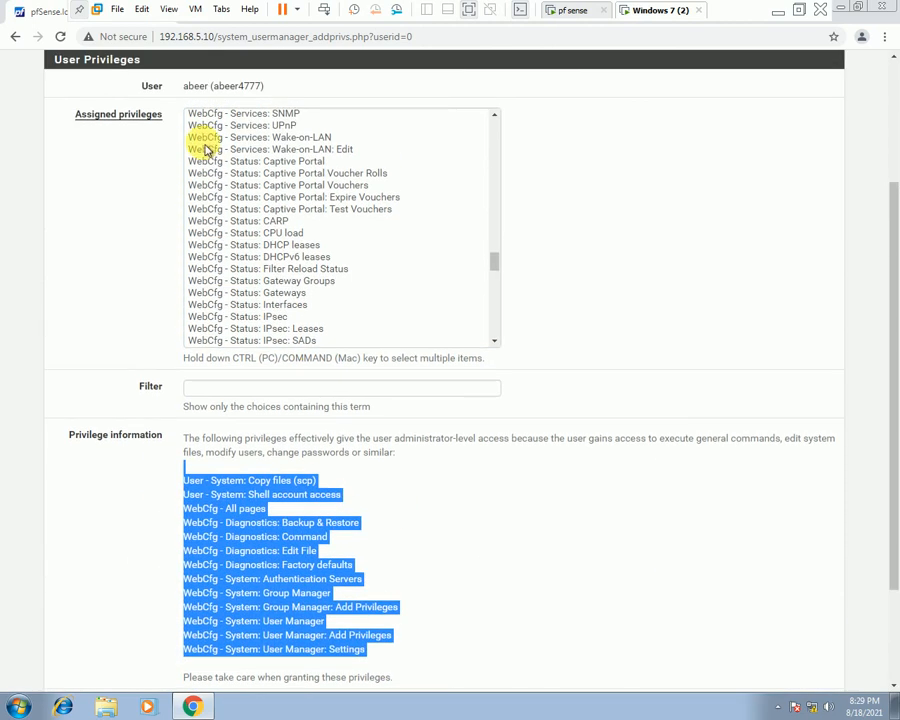
scroll(470, 495, down, 1)
scroll(478, 508, down, 1)
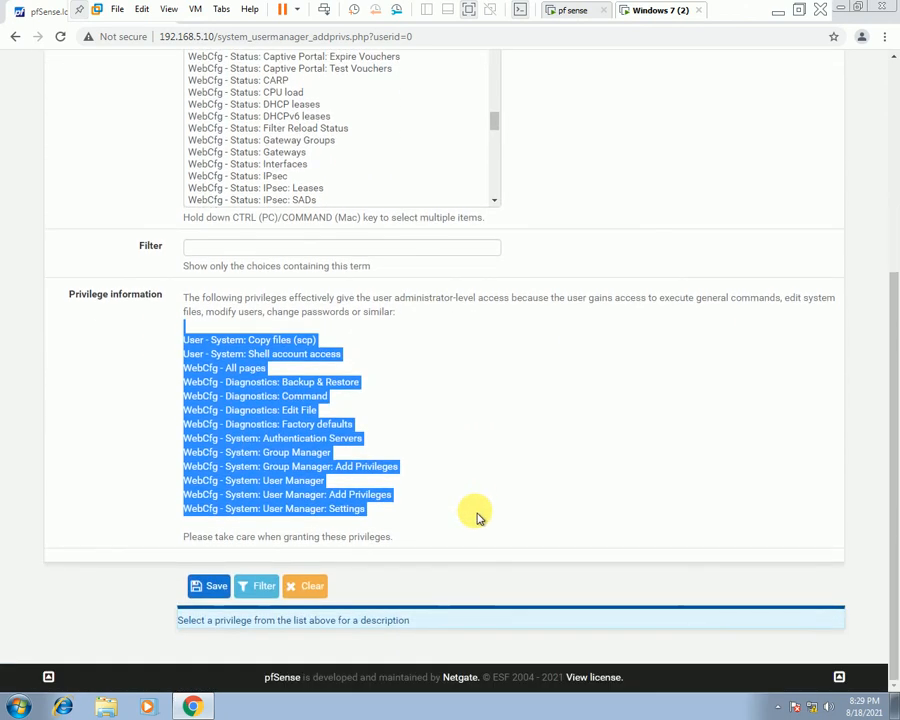
scroll(377, 213, up, 4)
Select 'Status: Captive Portal Voucher Rolls', then return to the Users list without saving.
click(270, 363)
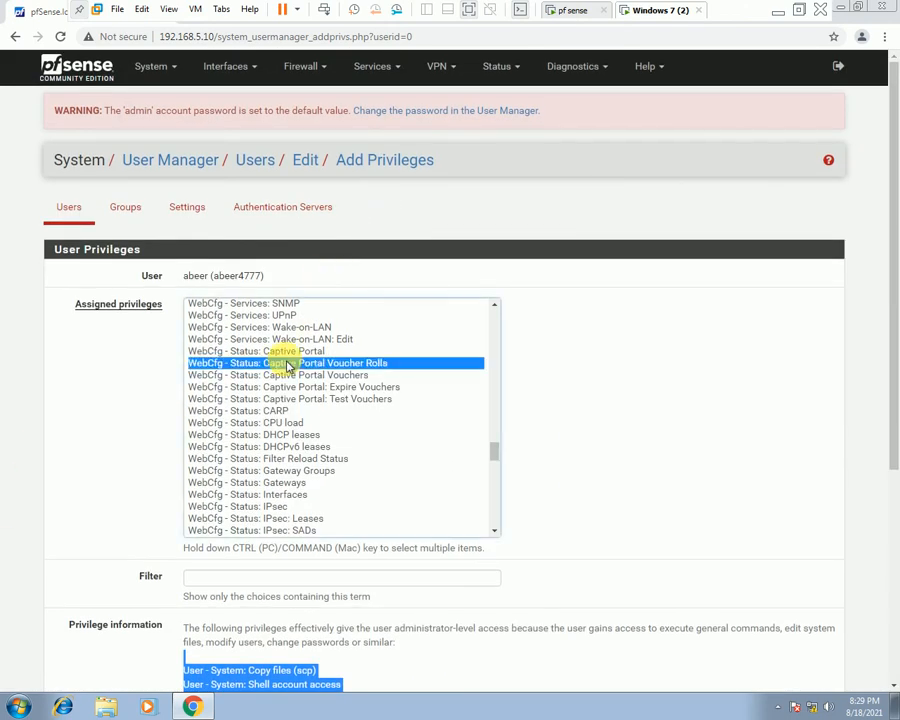
scroll(257, 428, down, 3)
scroll(227, 587, down, 3)
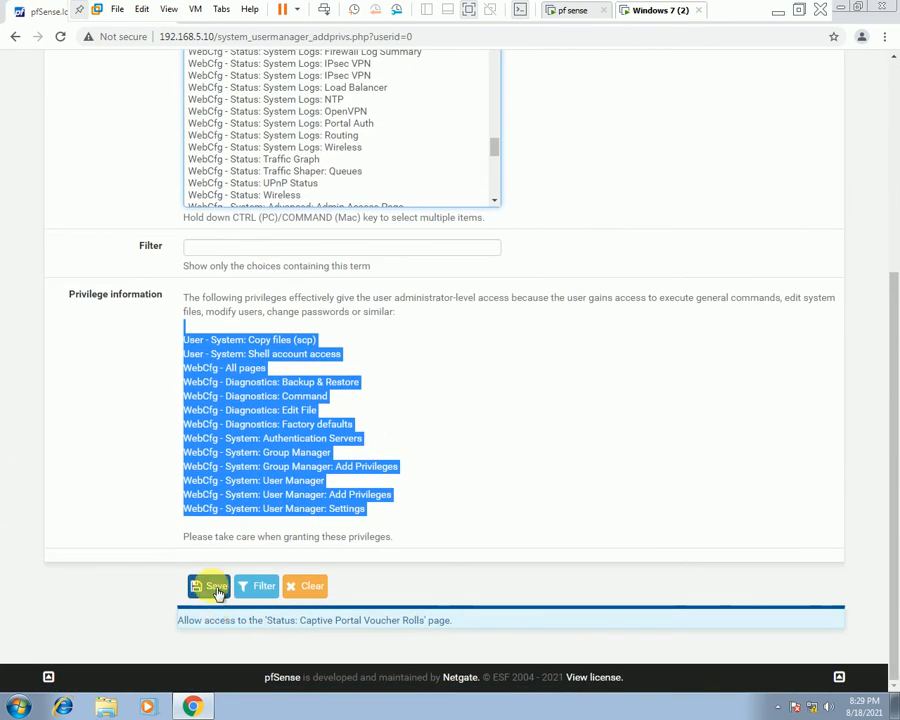
scroll(600, 380, up, 5)
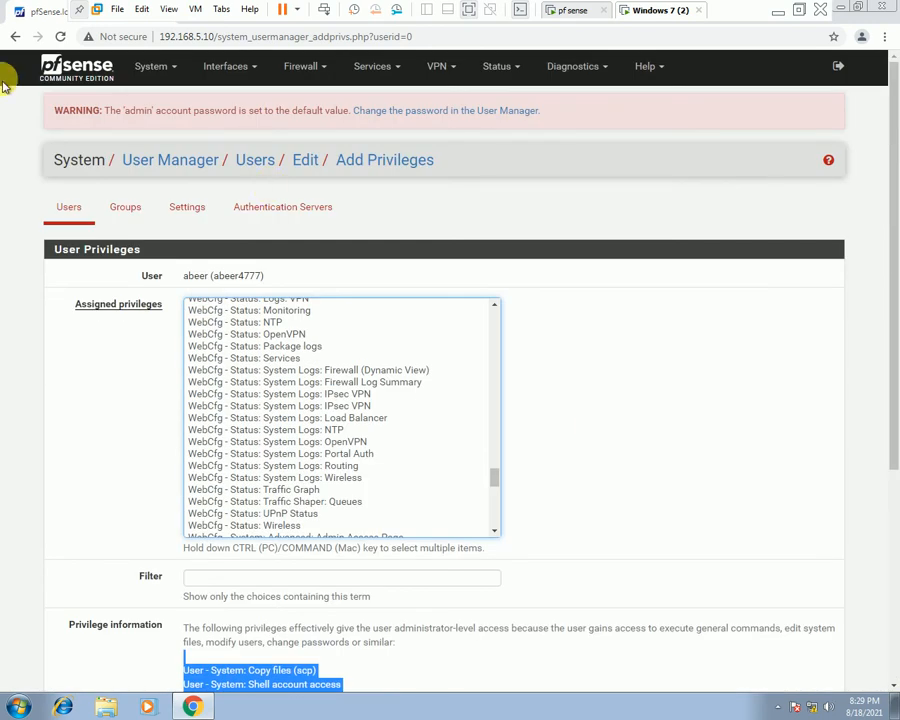
click(73, 205)
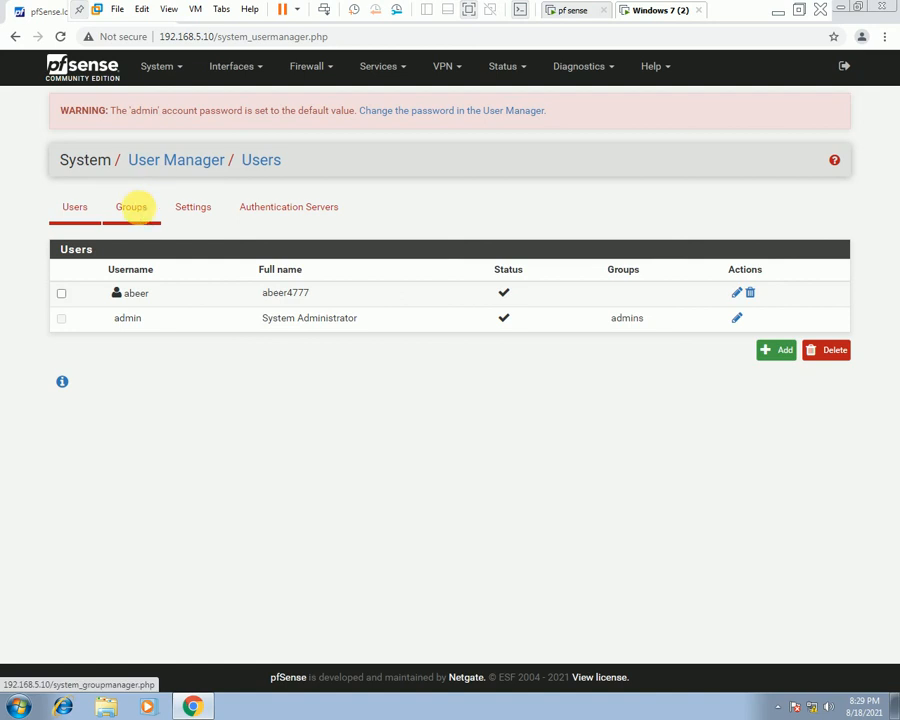
Start a new group 'accounts' on the Groups tab, keeping its scope Local.
click(132, 206)
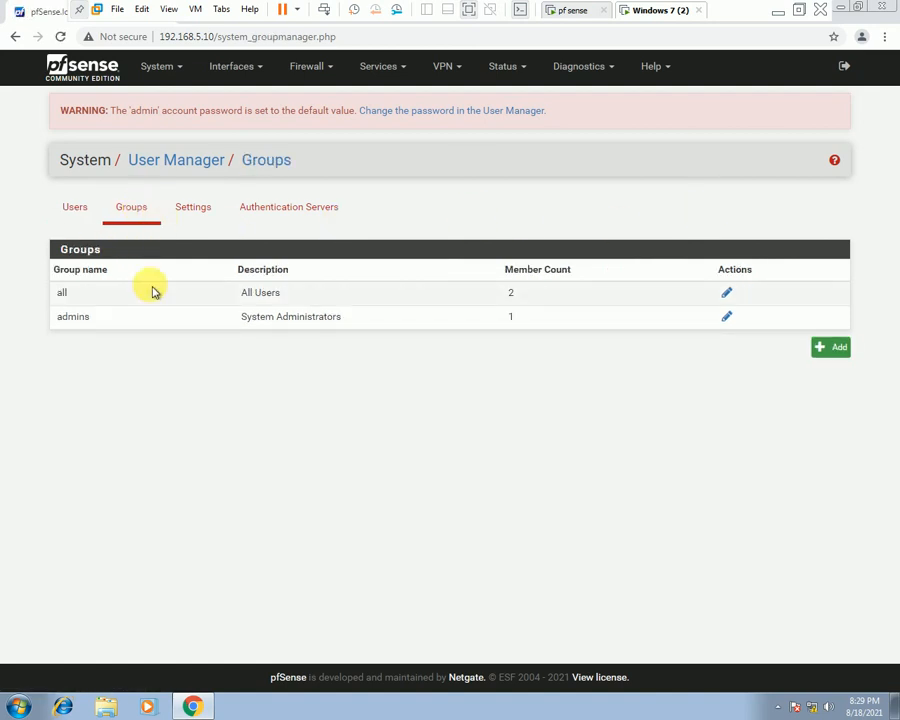
click(838, 350)
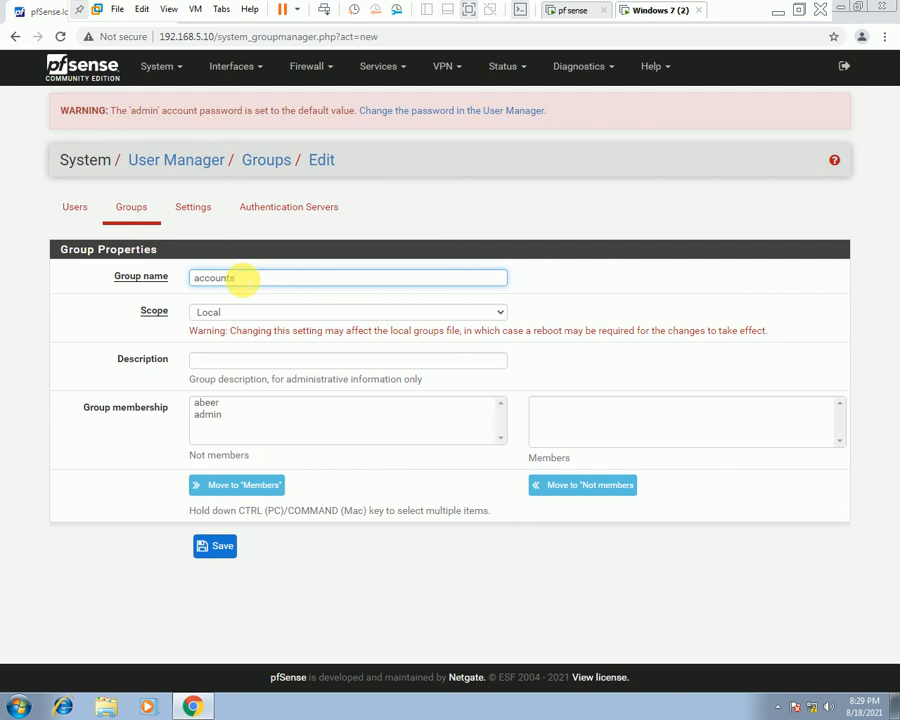
click(279, 313)
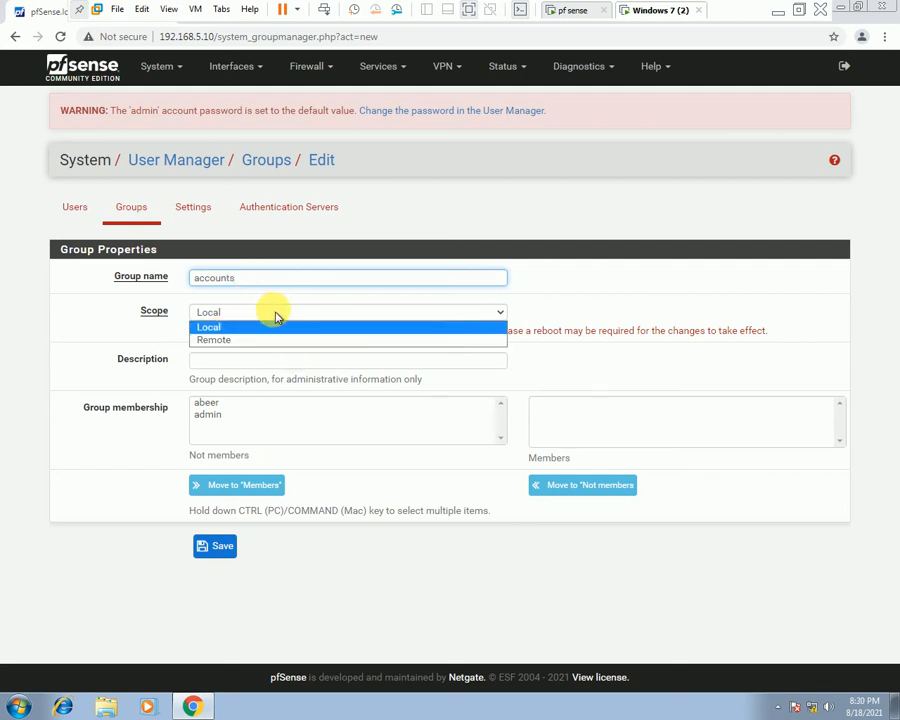
click(240, 327)
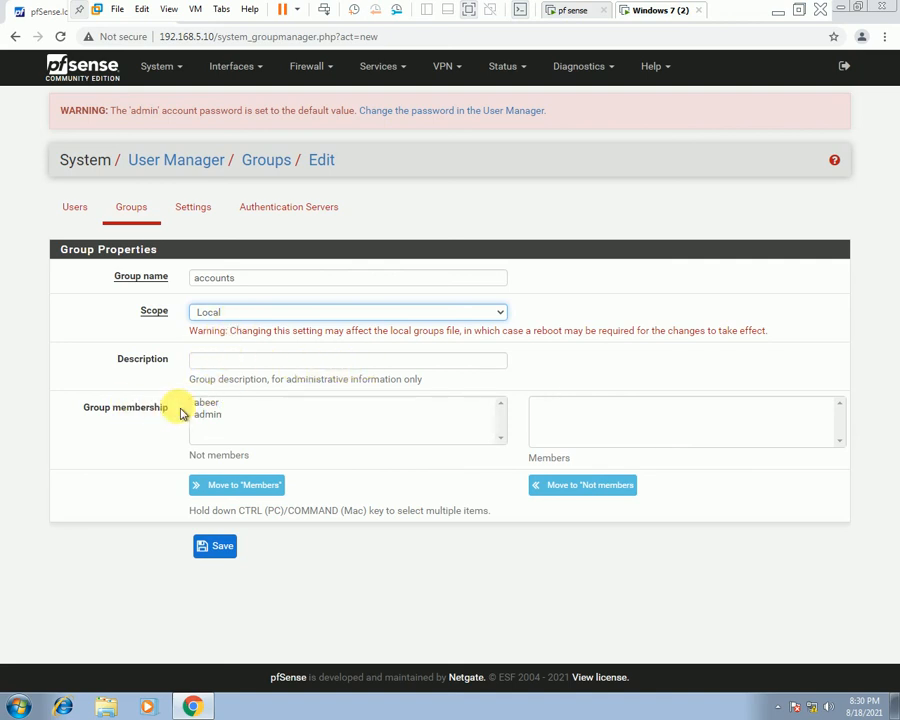
Move the new user and admin from Not members to Members, then save the group.
click(350, 428)
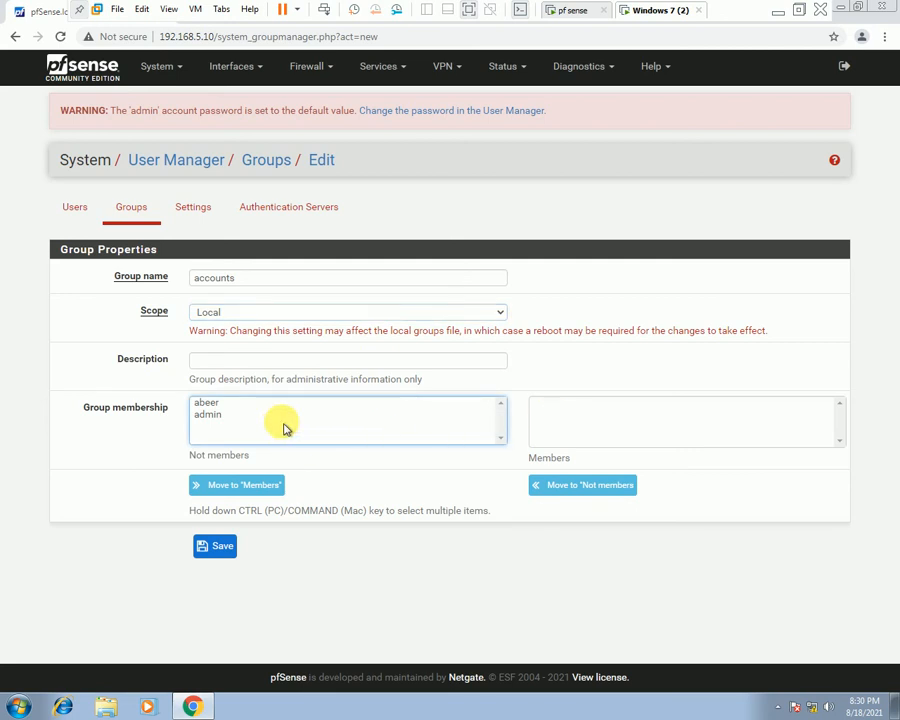
click(212, 415)
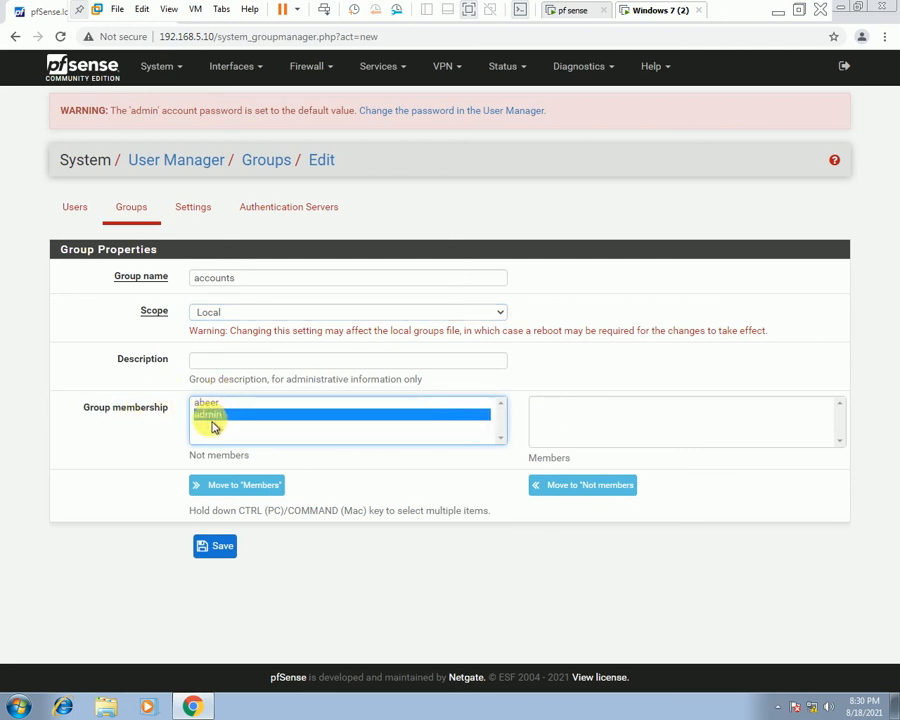
click(207, 403)
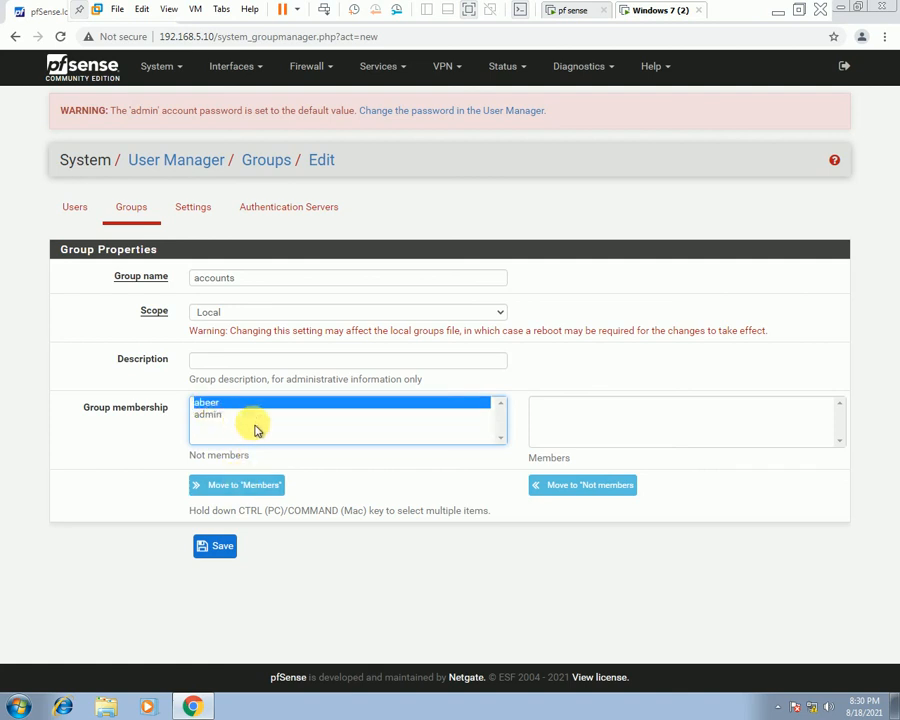
click(243, 490)
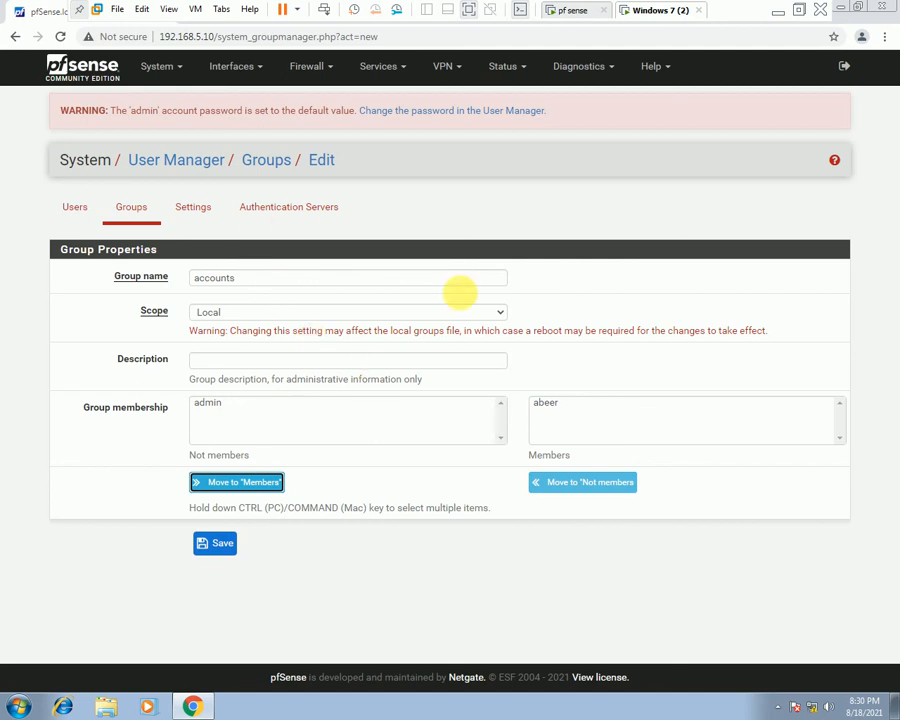
click(207, 407)
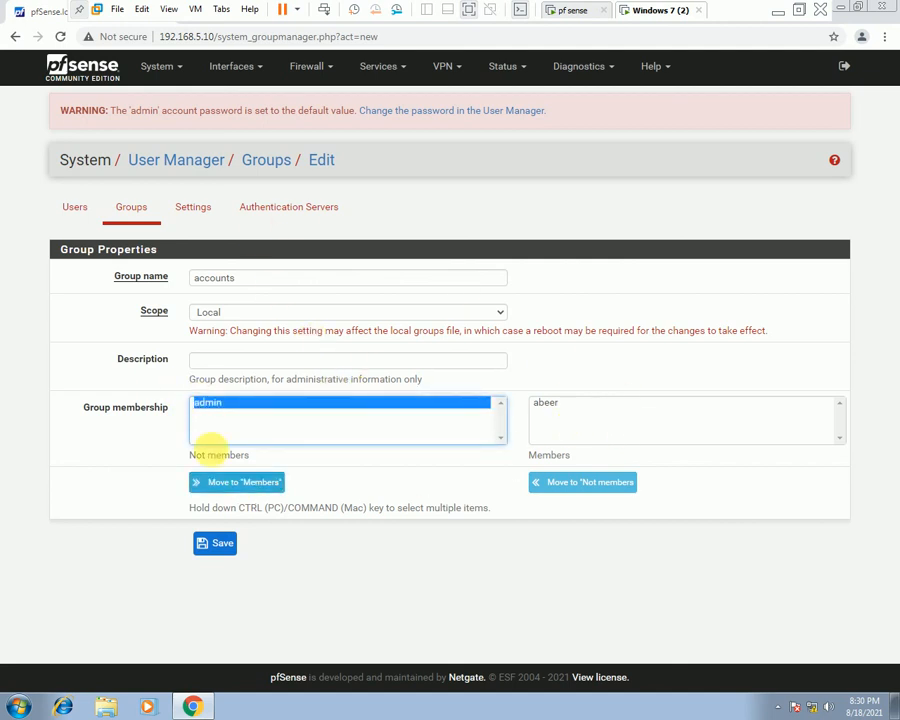
click(249, 482)
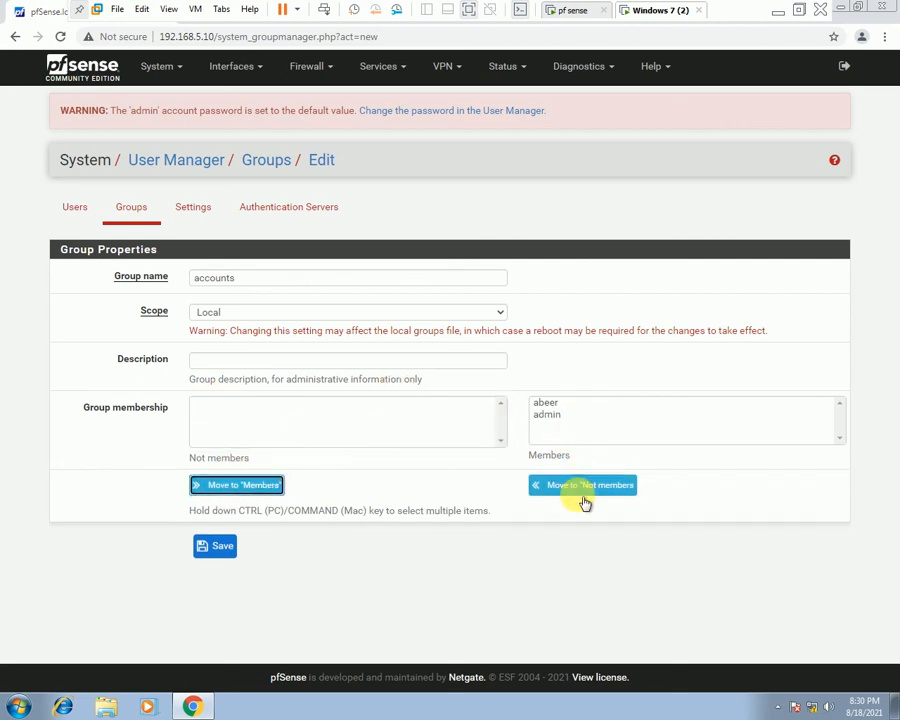
click(225, 545)
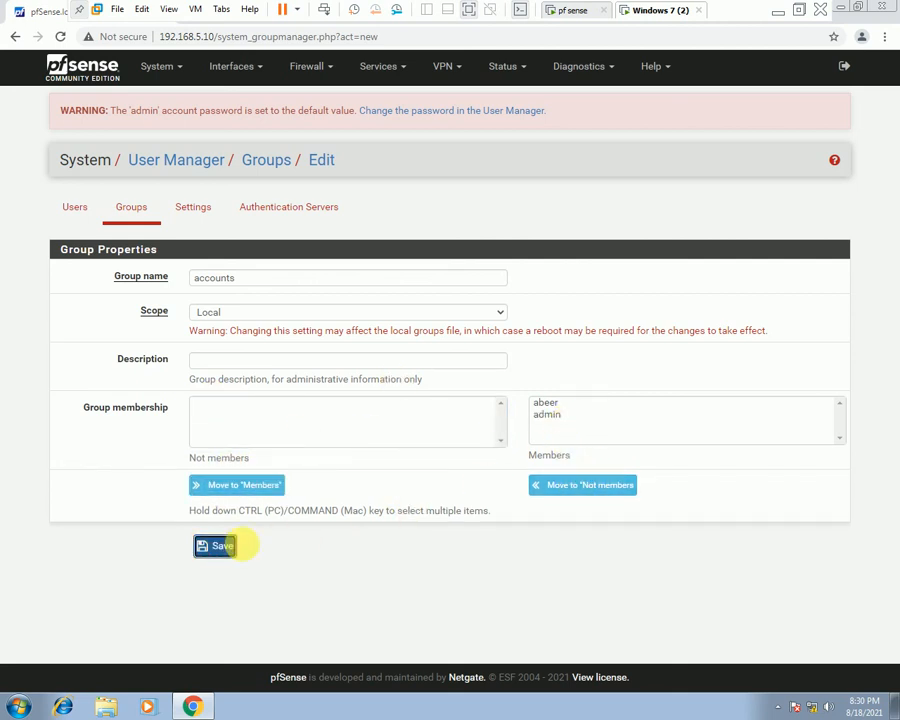
Check the Users and Groups lists, confirming accounts has 2 members, and edit that group.
click(76, 210)
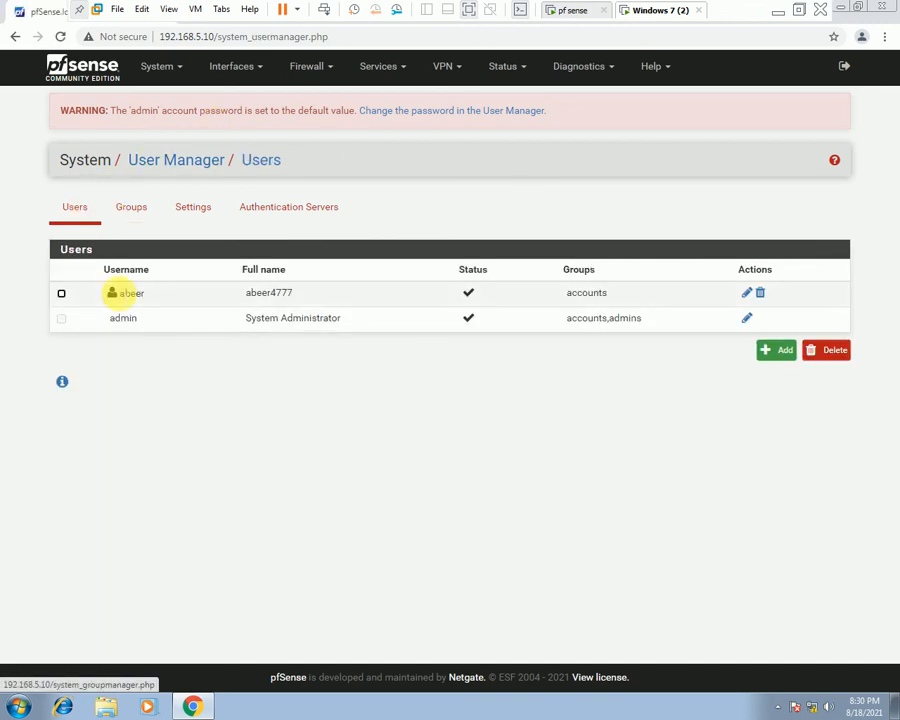
click(131, 206)
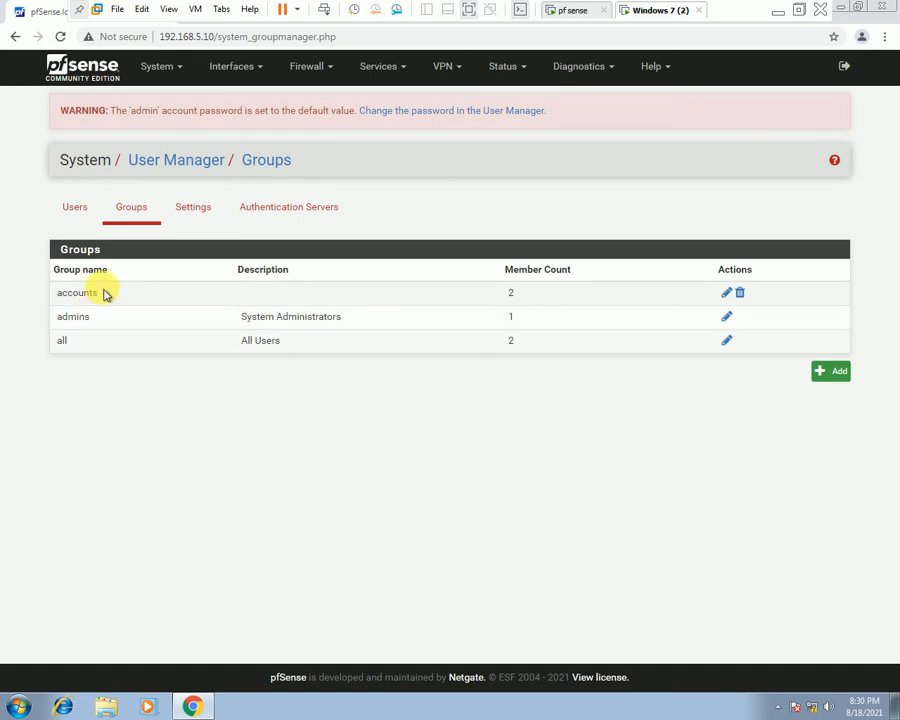
drag(104, 293, 167, 305)
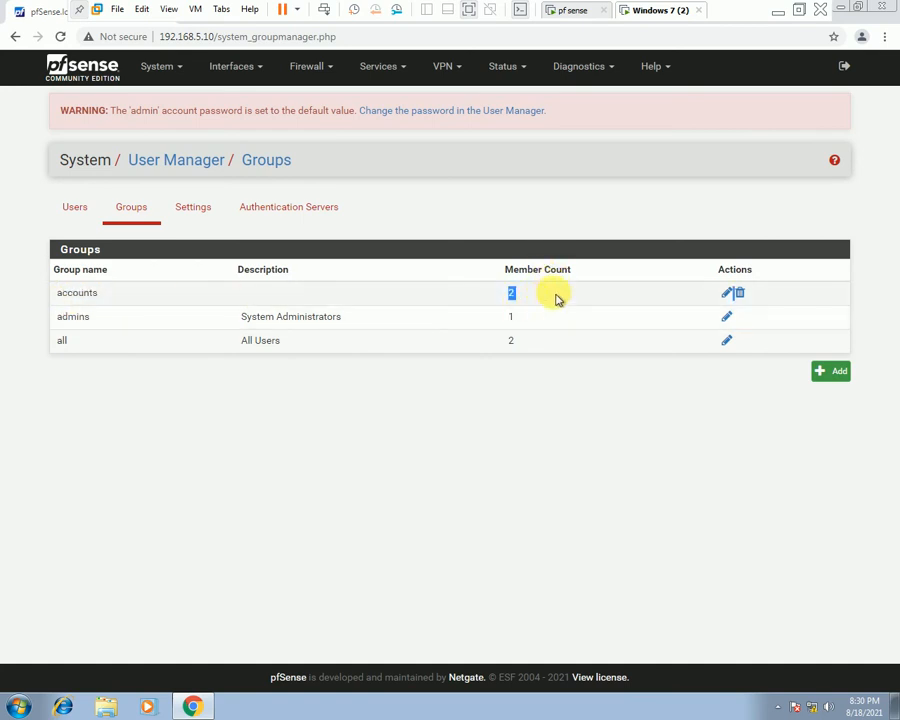
click(728, 293)
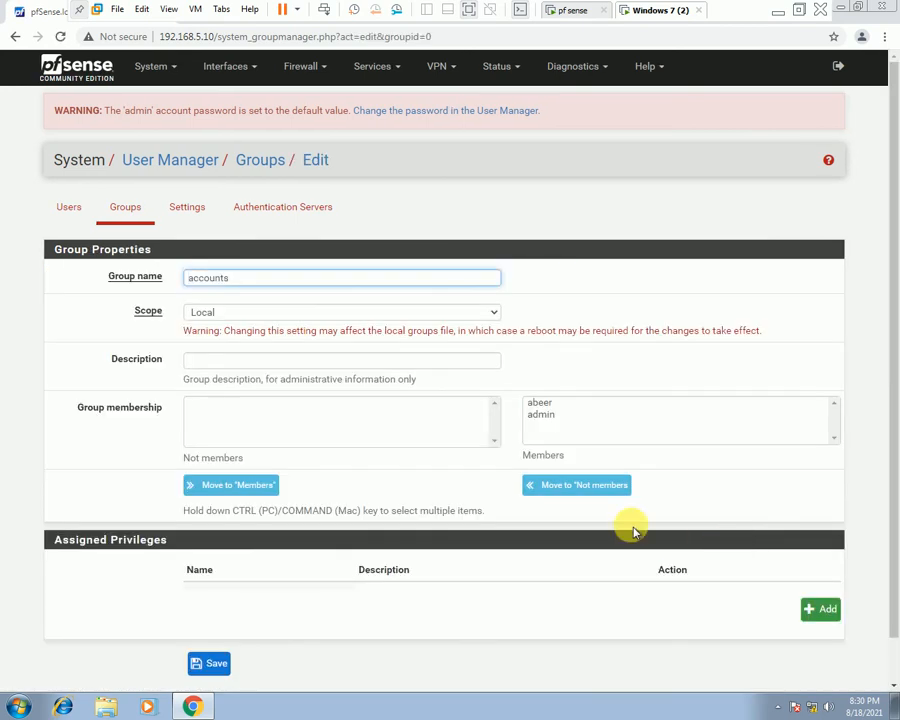
Review the group's two members, the new user and admin, then go to User Manager Settings.
scroll(463, 457, down, 1)
scroll(463, 457, up, 1)
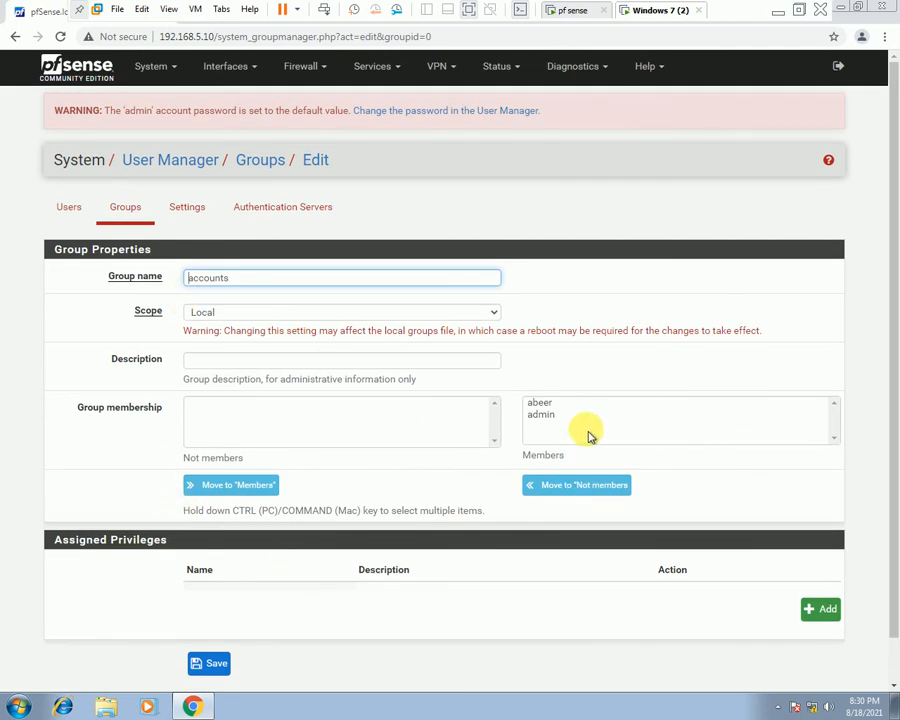
click(540, 402)
click(542, 414)
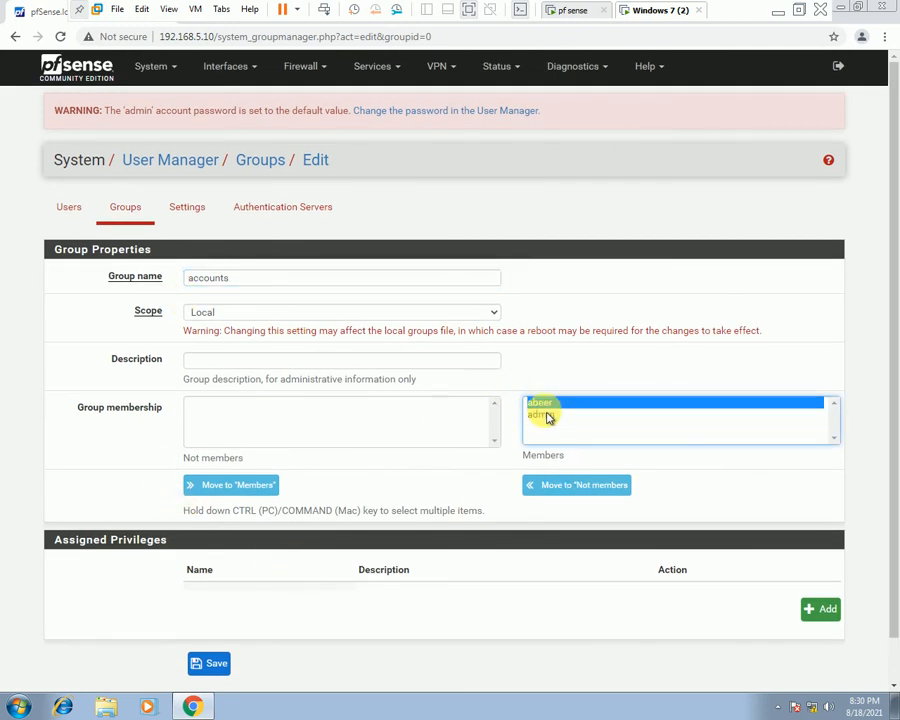
click(68, 207)
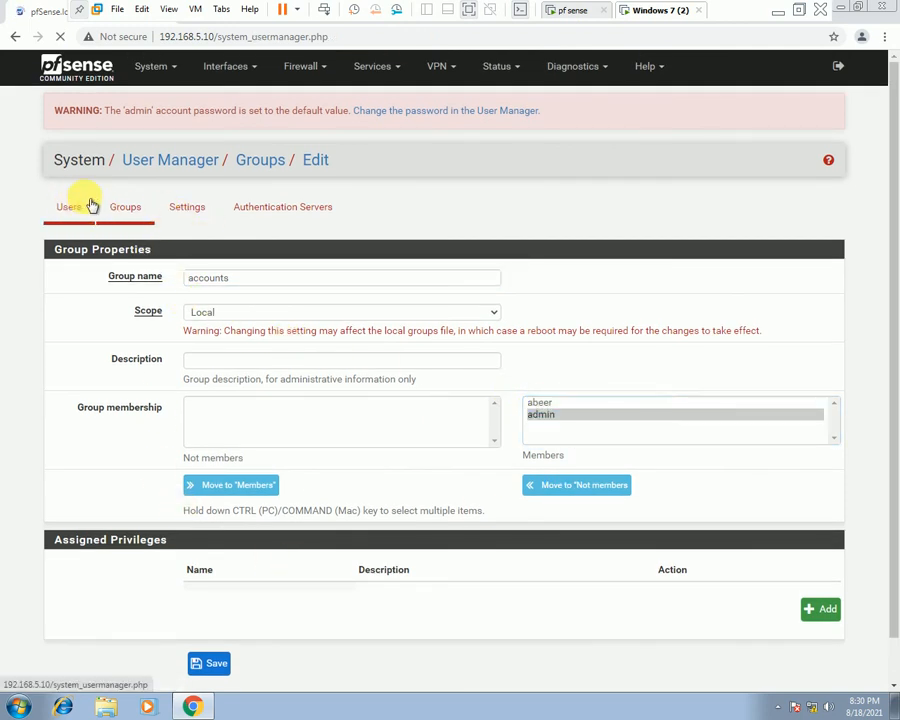
click(196, 214)
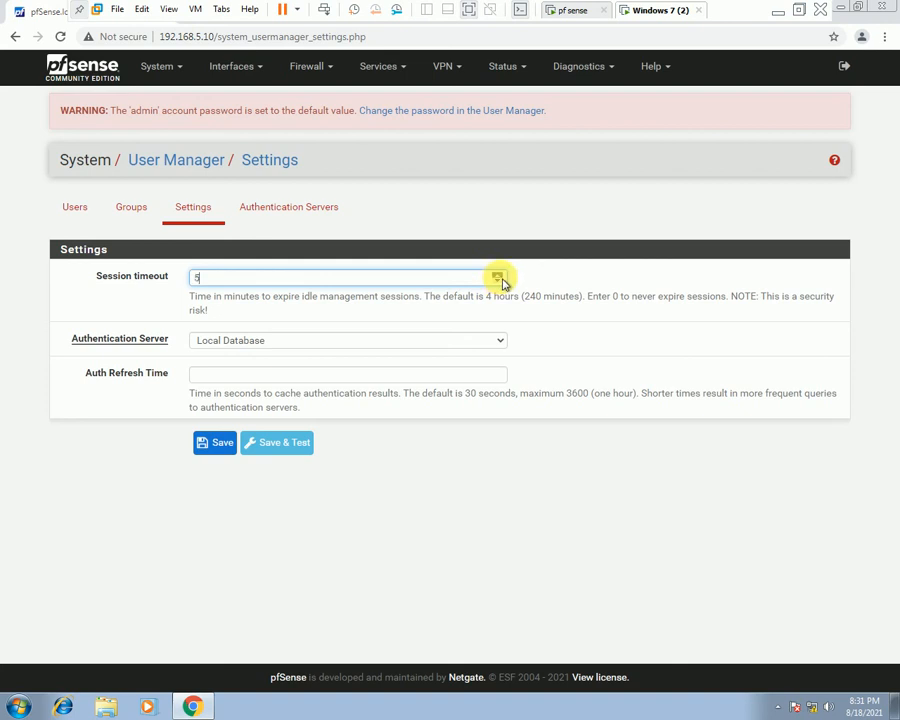
Keep Local Database as the authentication server and view the Authentication Servers list.
click(303, 342)
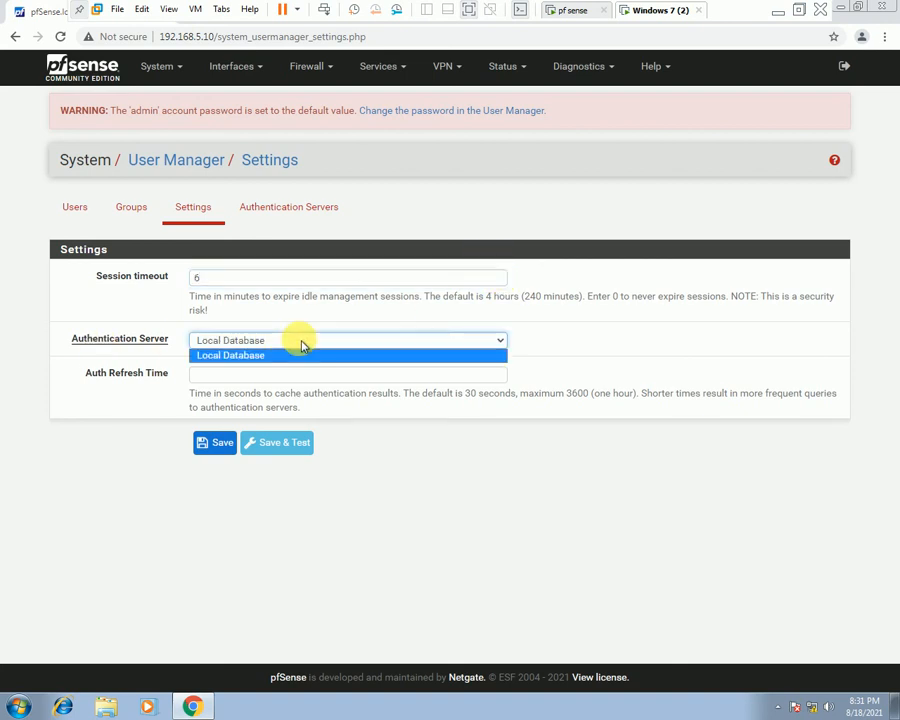
click(302, 344)
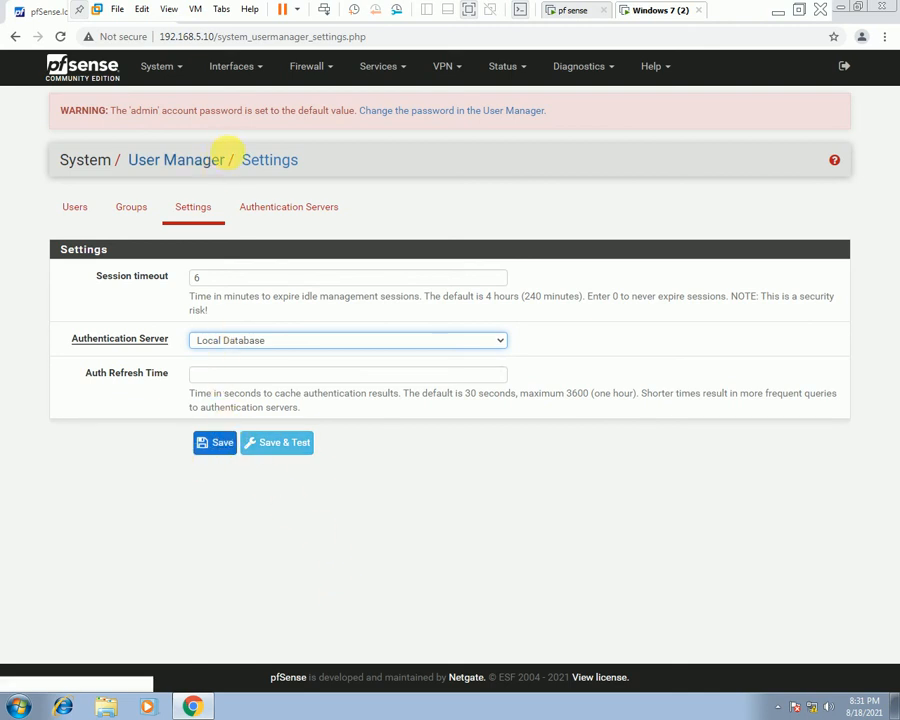
click(287, 210)
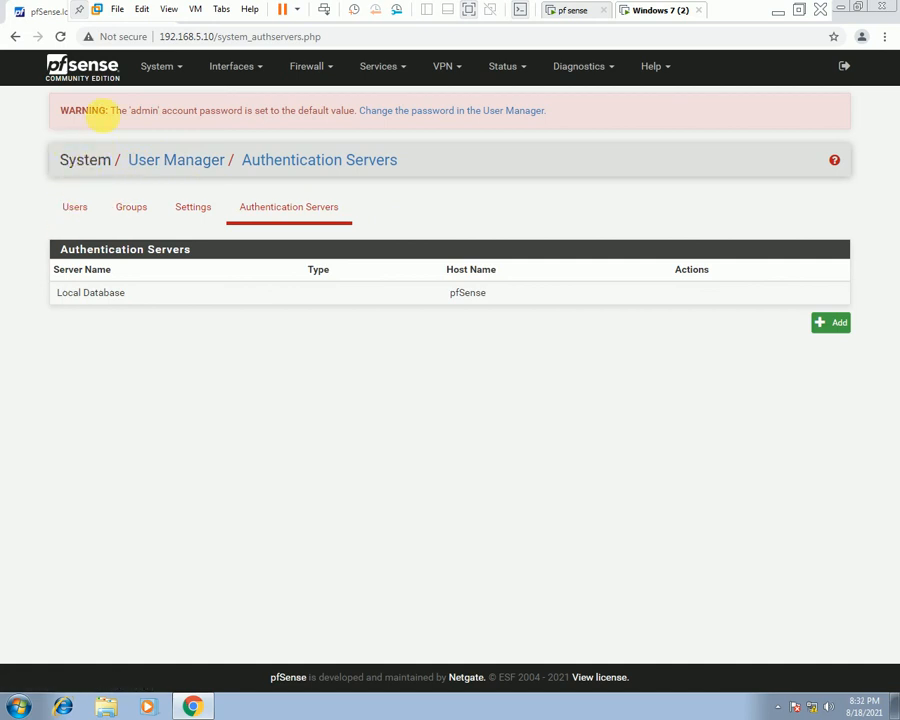
Go to System > Update to see the Latest stable version (2.4.x) branch.
click(180, 68)
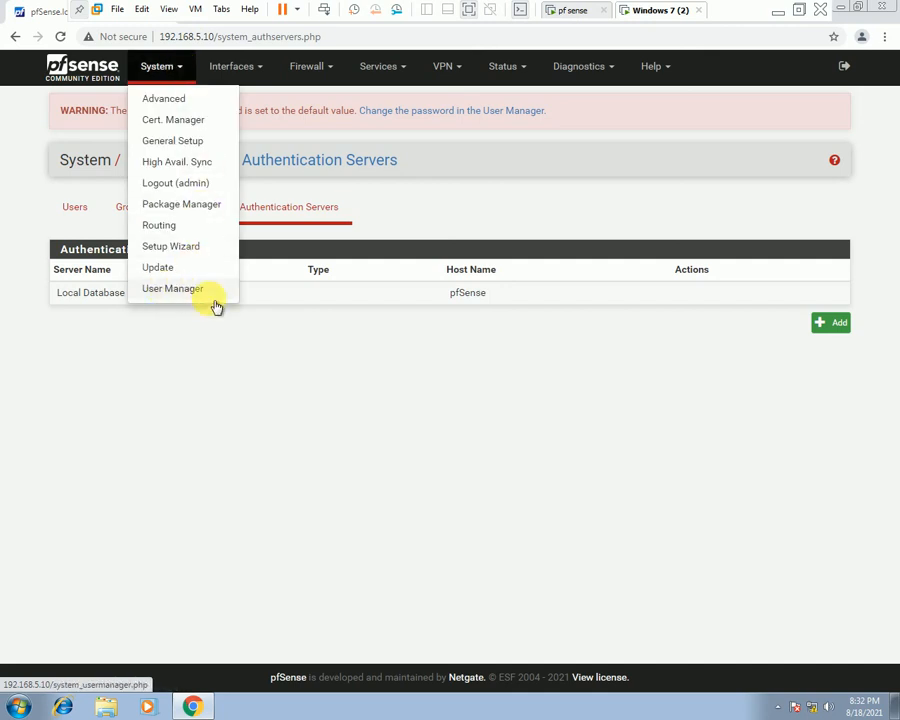
click(170, 270)
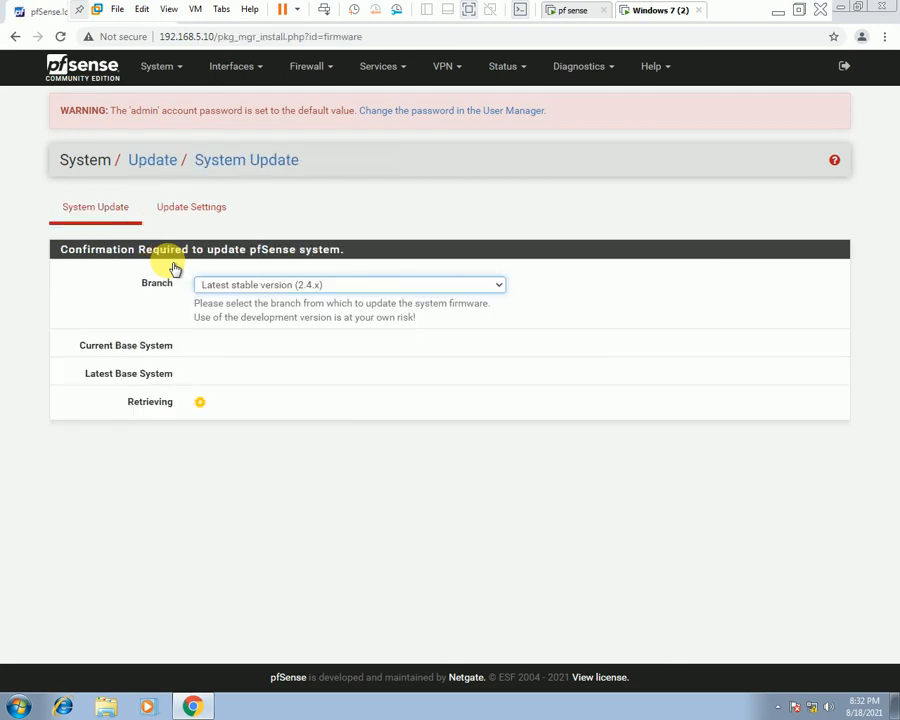
Keep the Latest stable (2.4.x) branch, verify base system 2.4.4_1 is up to date, then open Update Settings.
click(400, 290)
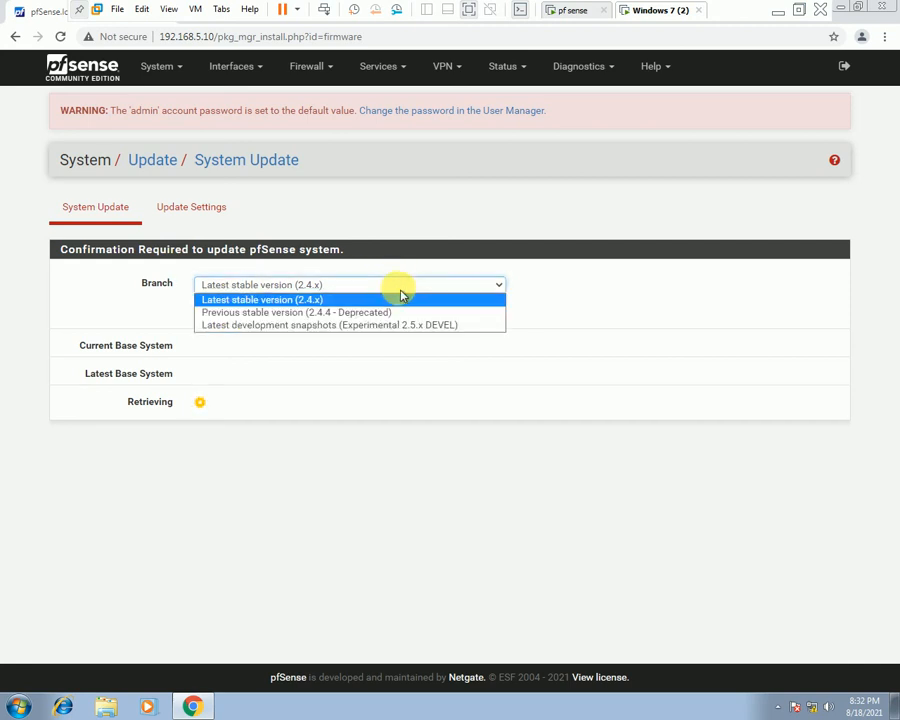
click(400, 290)
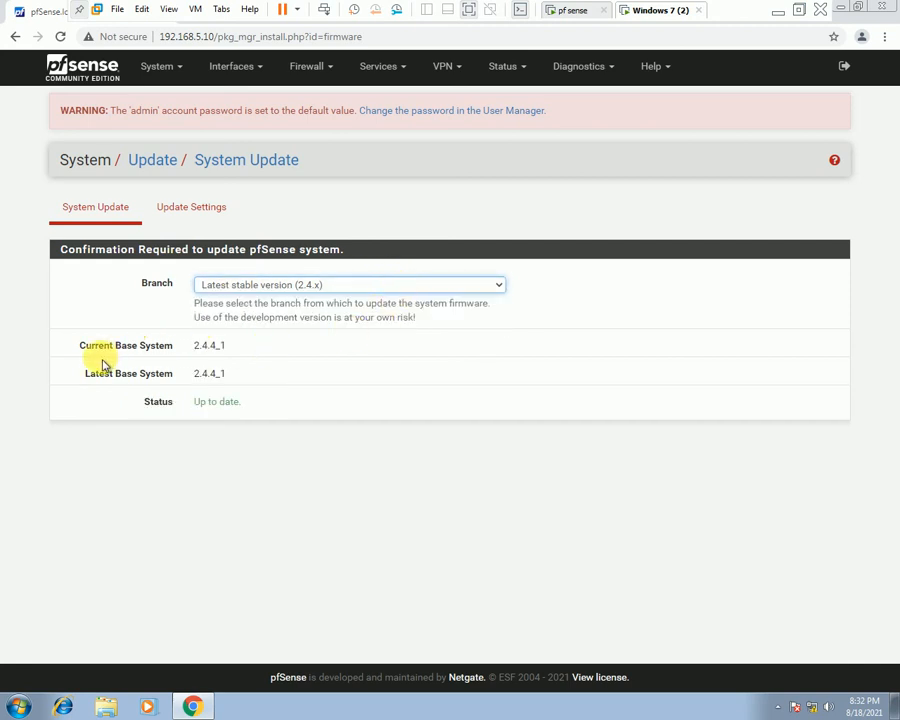
drag(229, 344, 185, 345)
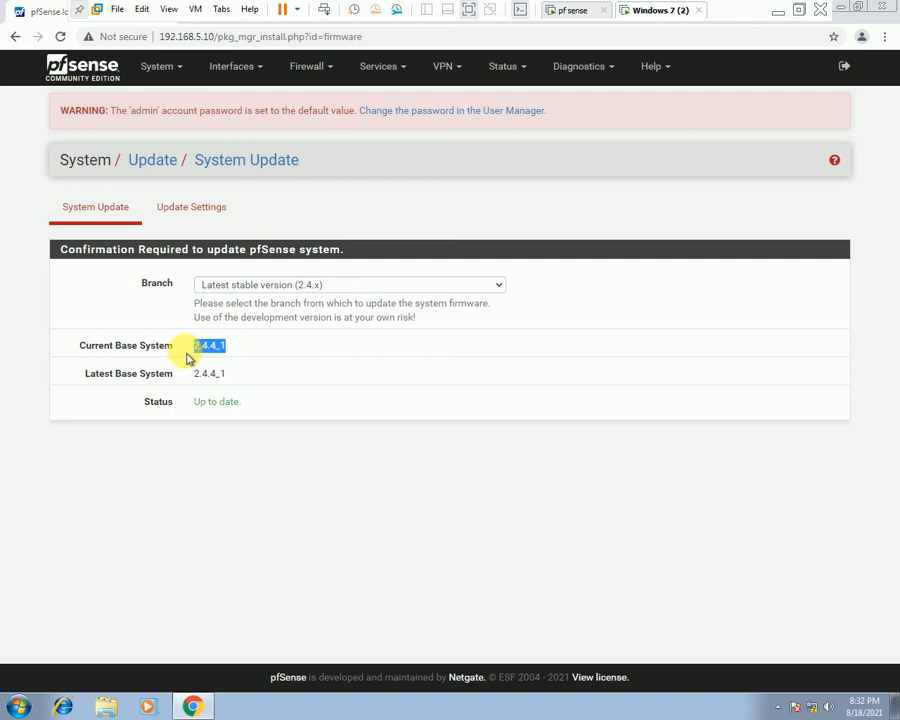
drag(230, 374, 213, 419)
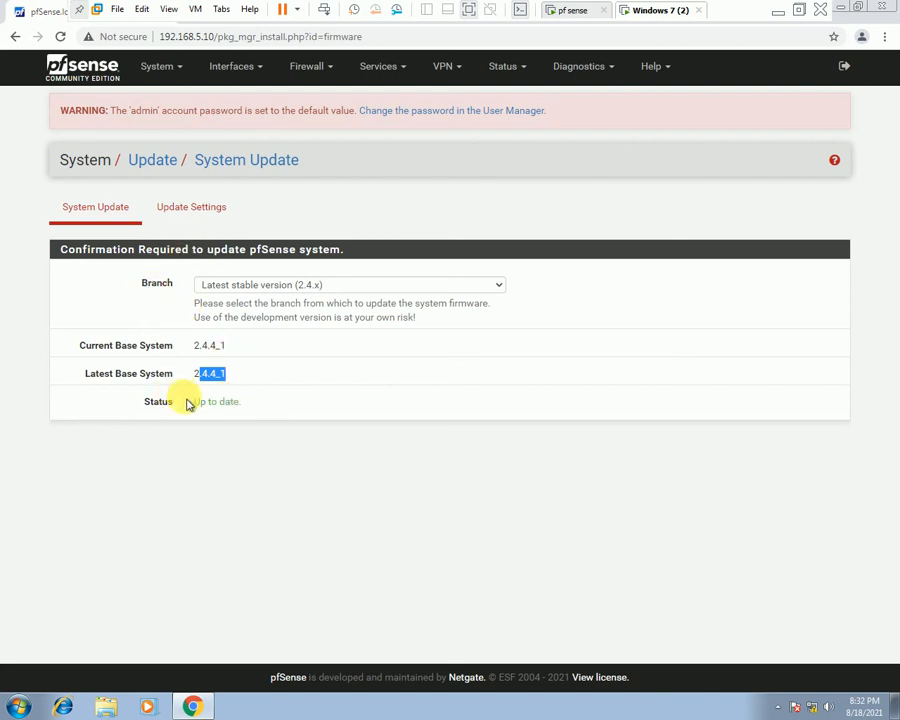
drag(190, 402, 253, 404)
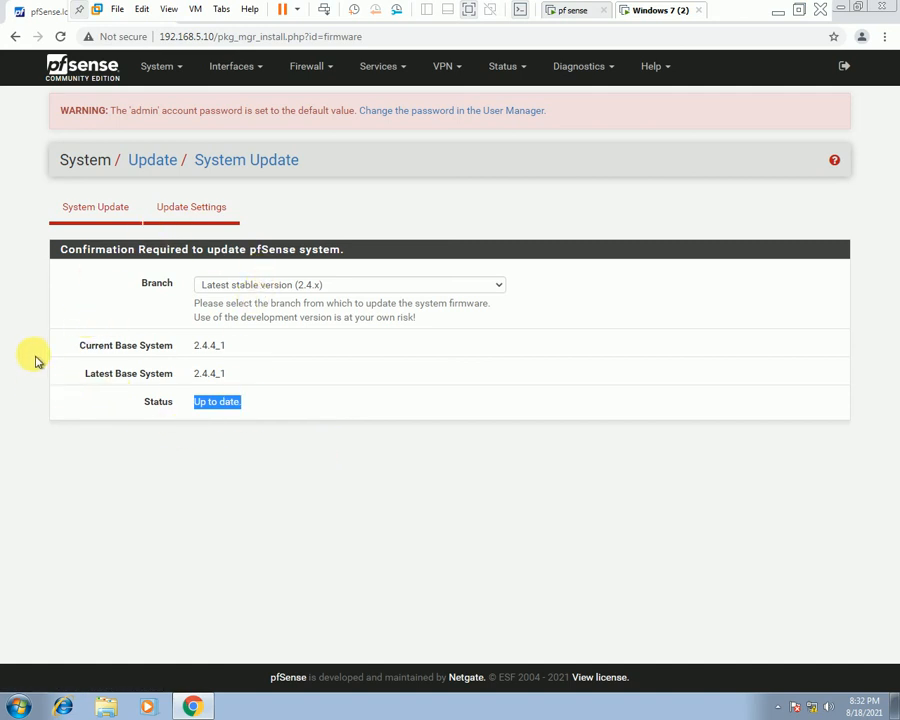
click(222, 168)
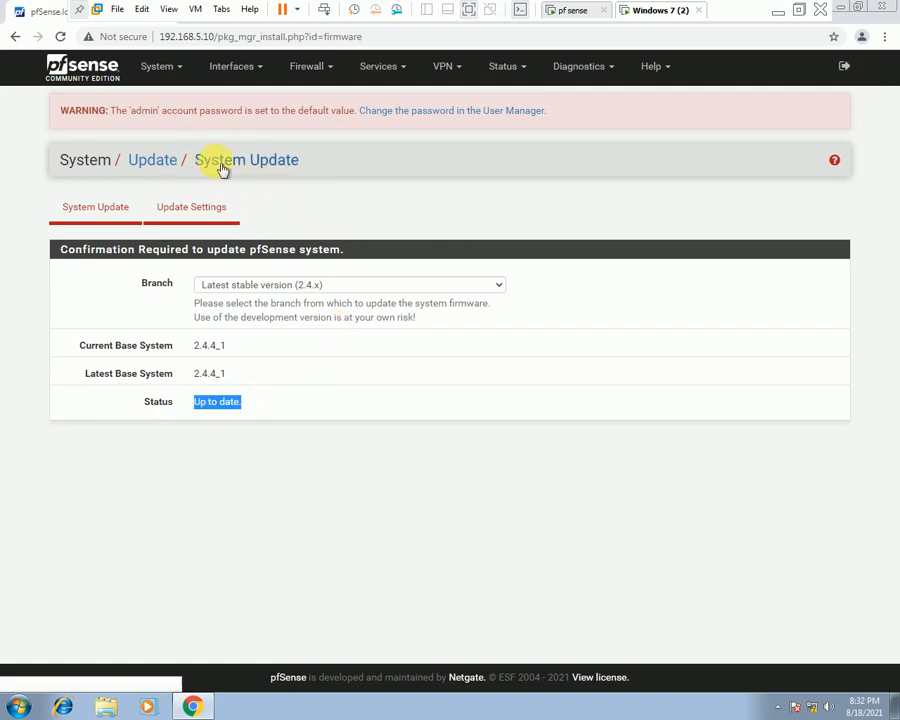
click(208, 215)
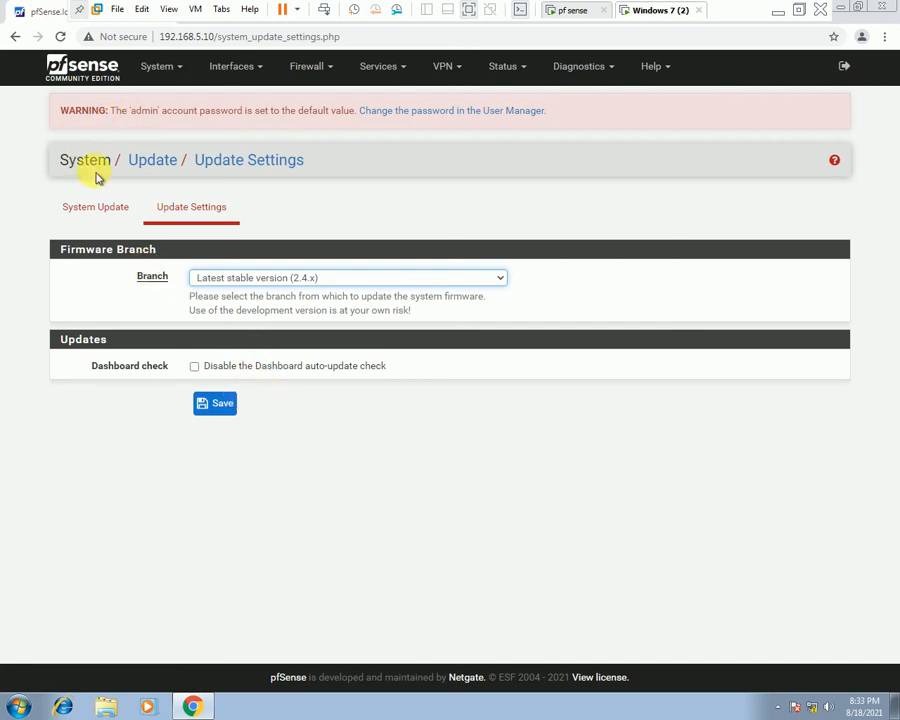
Go back to the pfSense Status Dashboard via the logo.
click(62, 68)
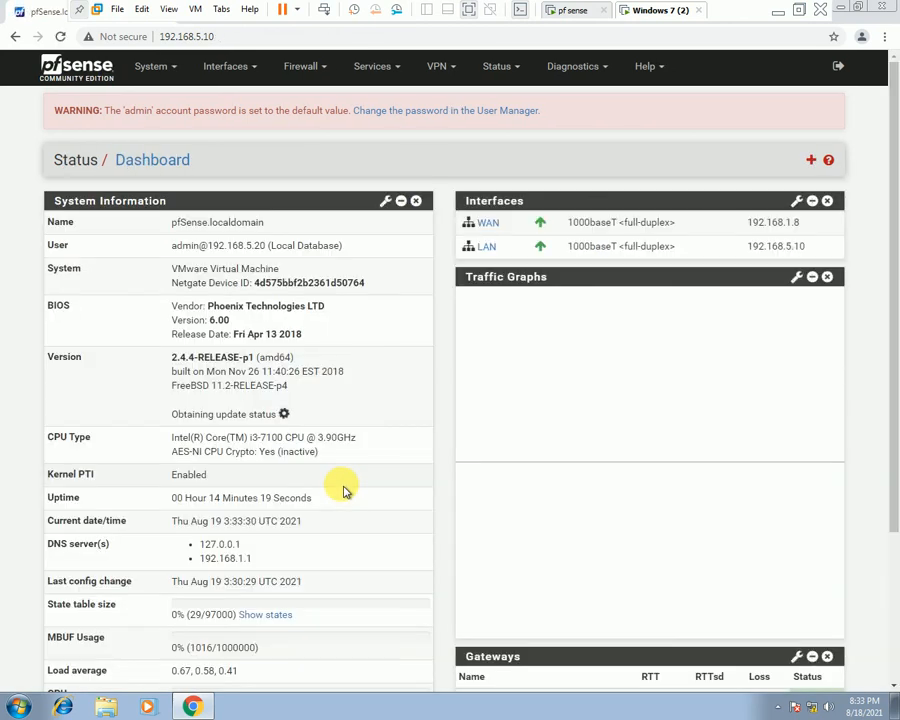
Launch the pfSense Setup Wizard from the System menu.
scroll(378, 406, down, 3)
scroll(430, 497, up, 3)
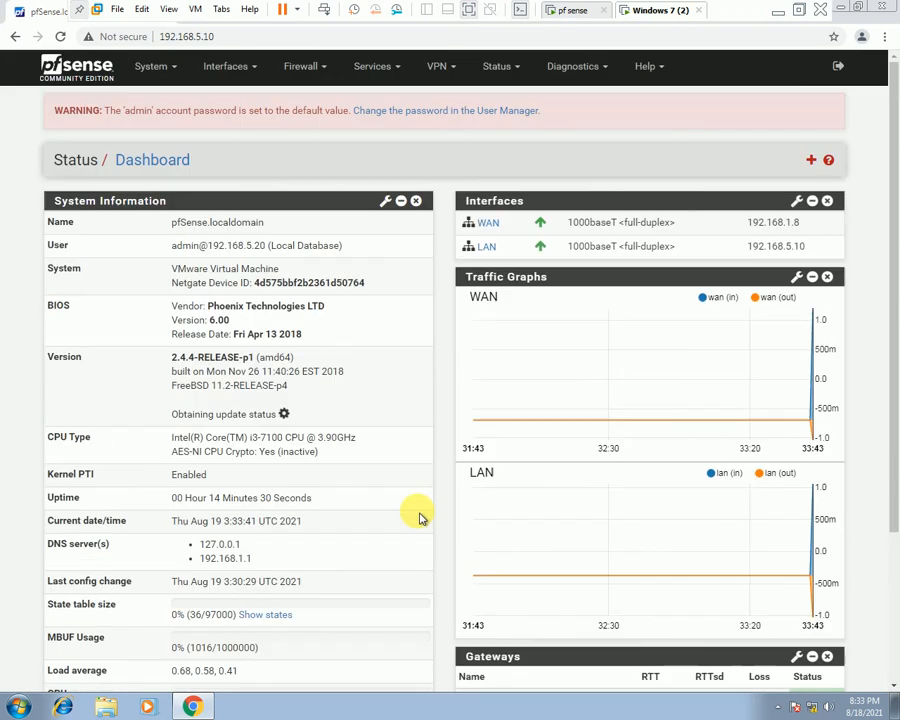
click(172, 68)
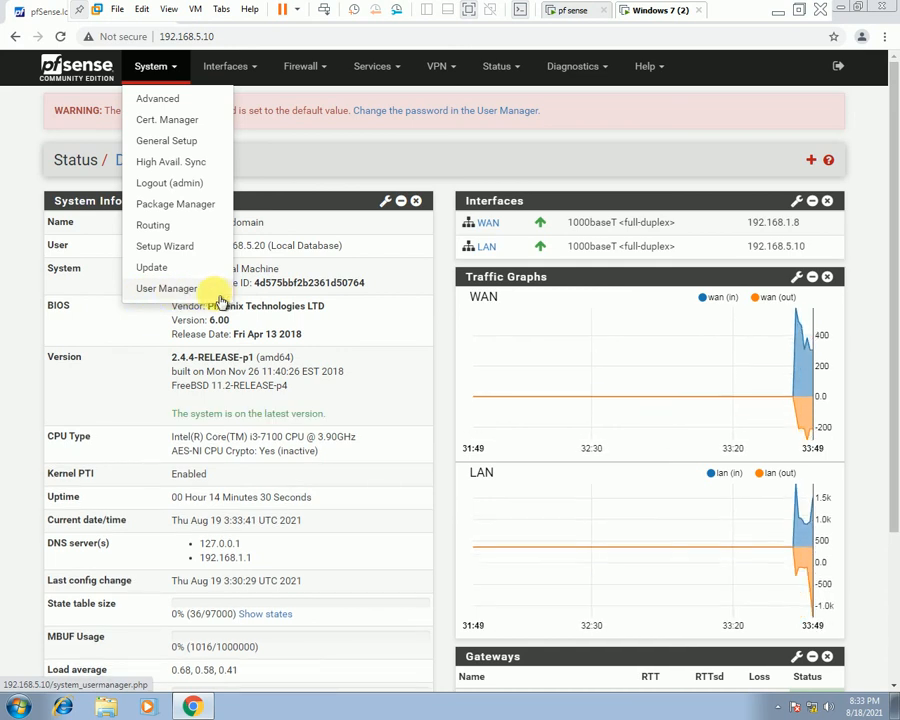
click(178, 250)
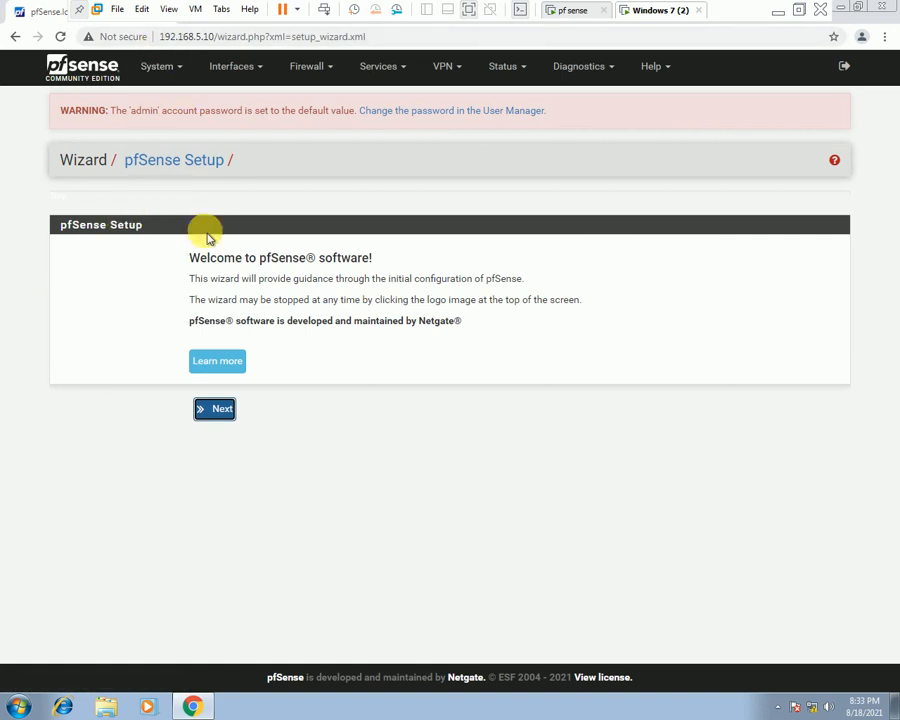
Move past the wizard welcome page and review the hostname and localdomain domain on General Information.
click(220, 408)
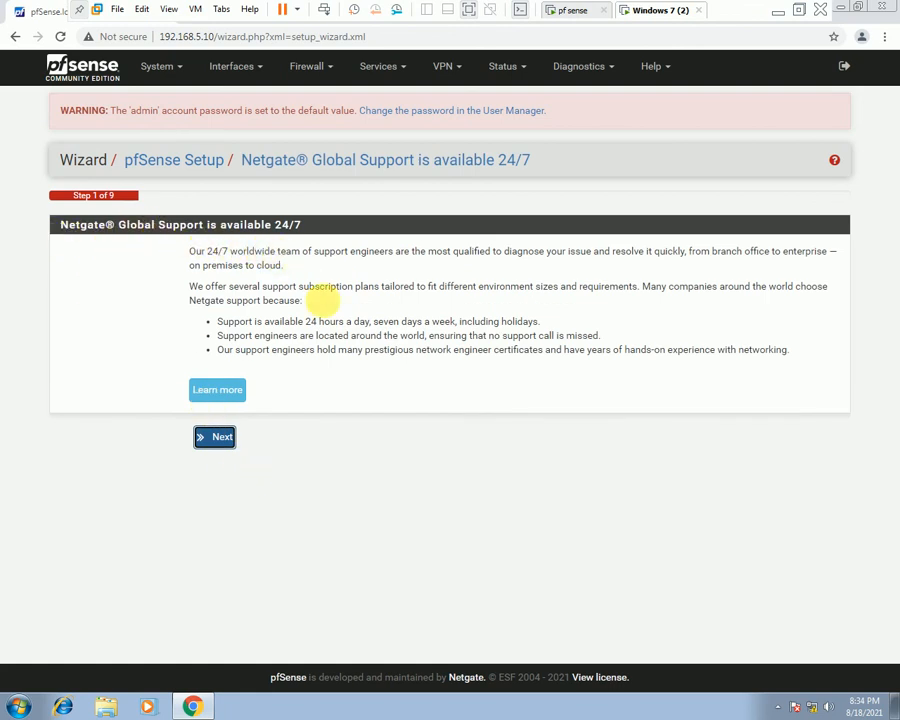
click(220, 439)
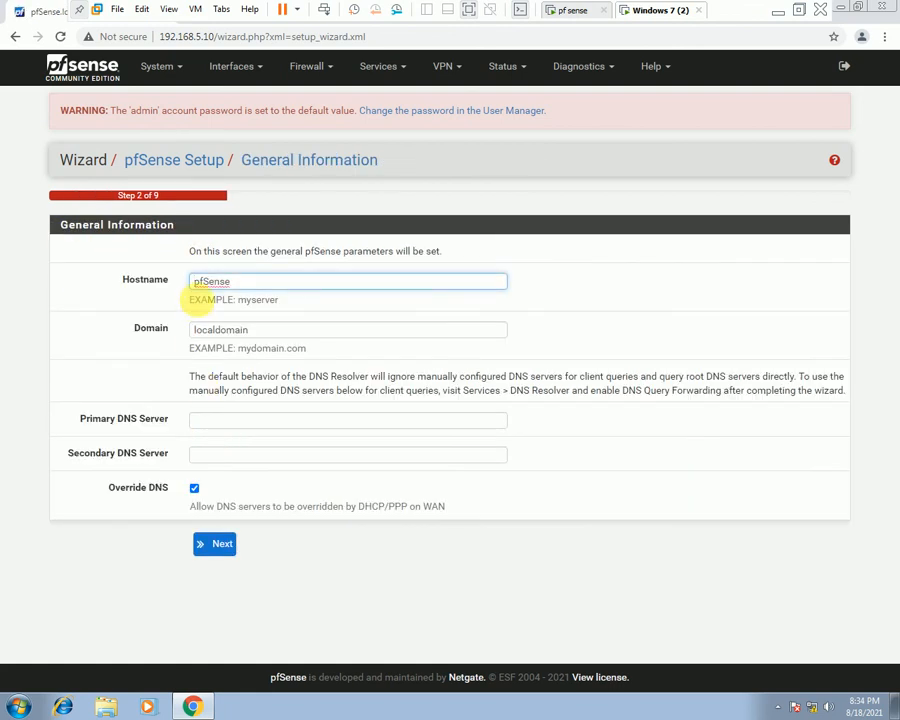
drag(251, 283, 165, 295)
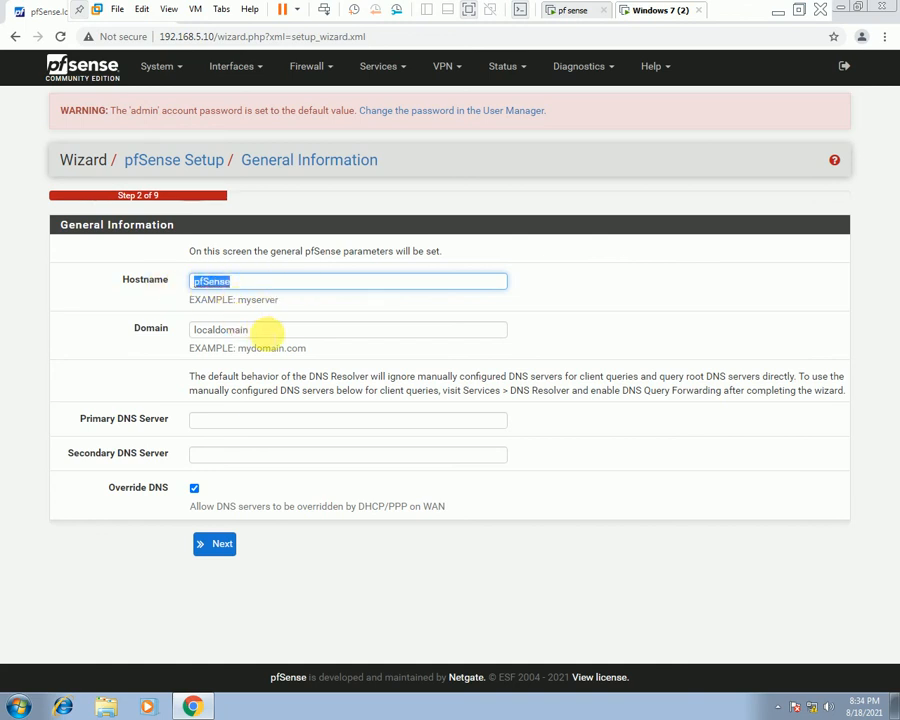
drag(262, 332, 190, 370)
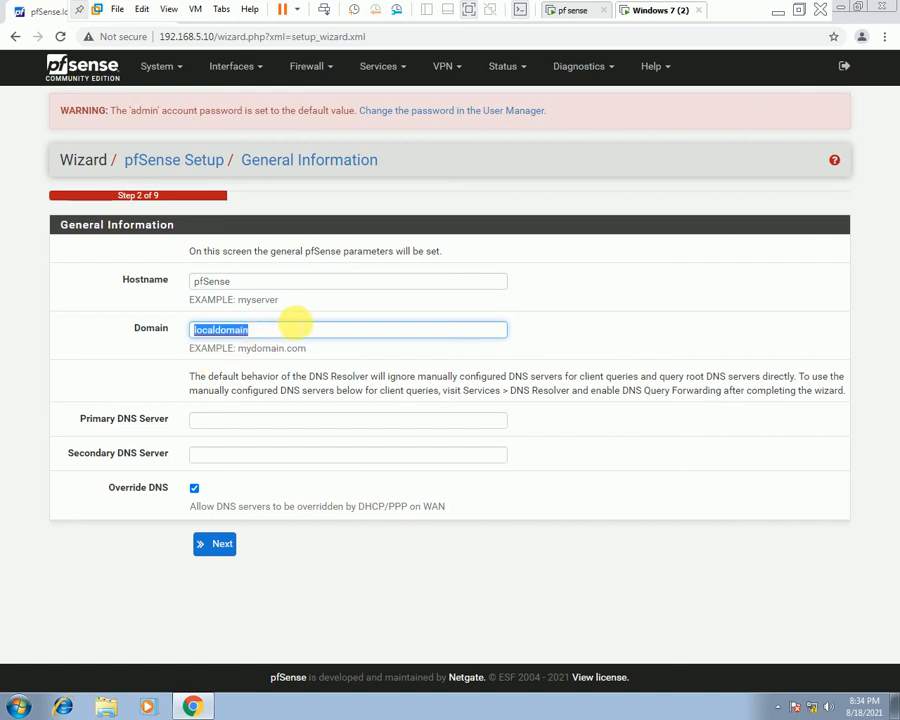
click(184, 374)
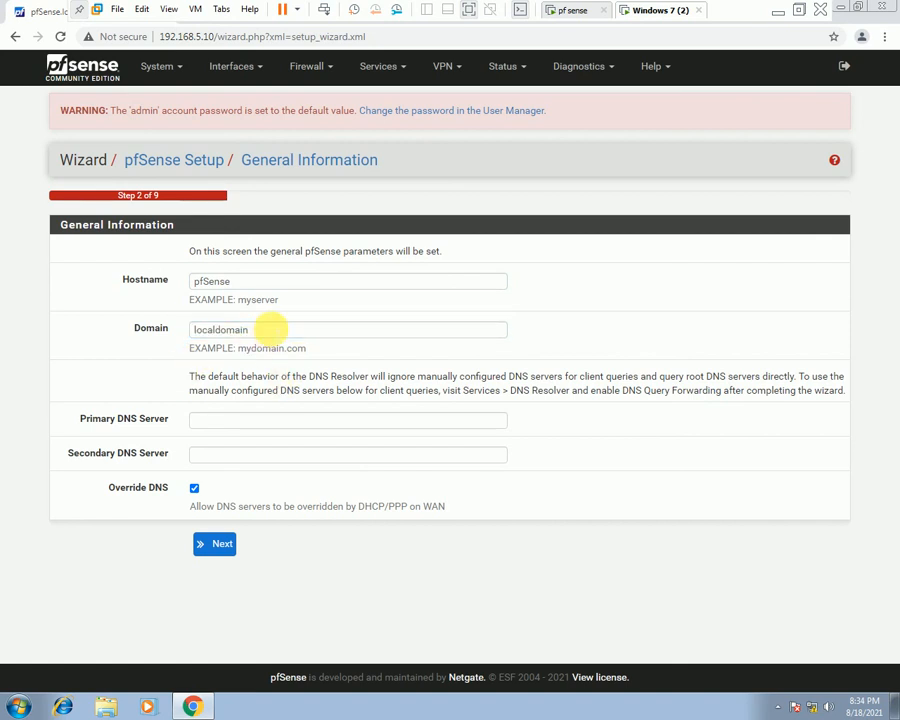
click(249, 326)
drag(249, 326, 157, 317)
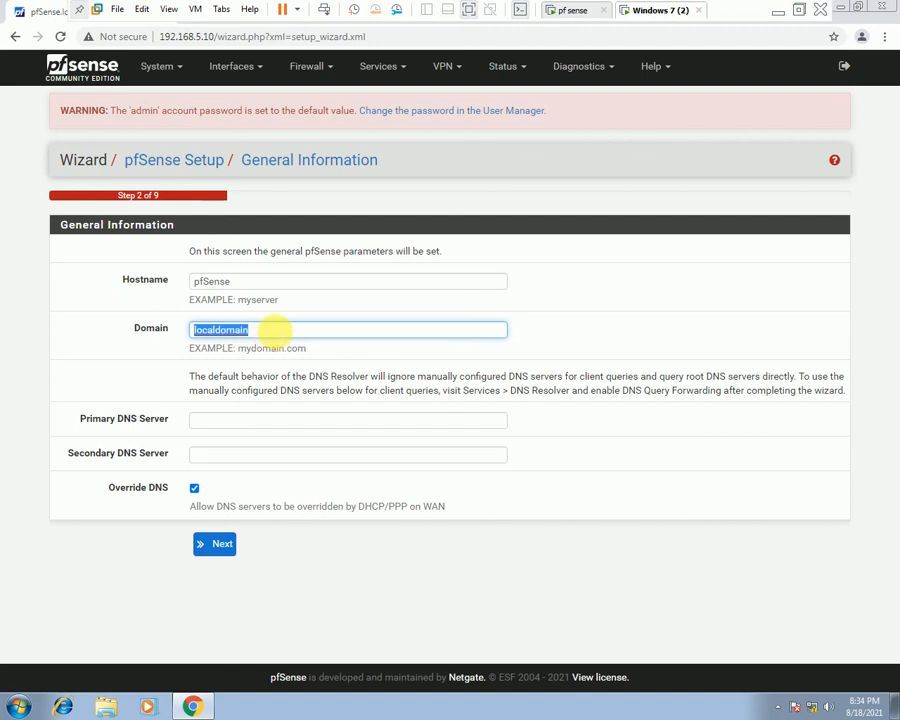
Enter DNS servers 8.8.8.8 and 8.8.4.4 and continue to the time server step.
click(130, 374)
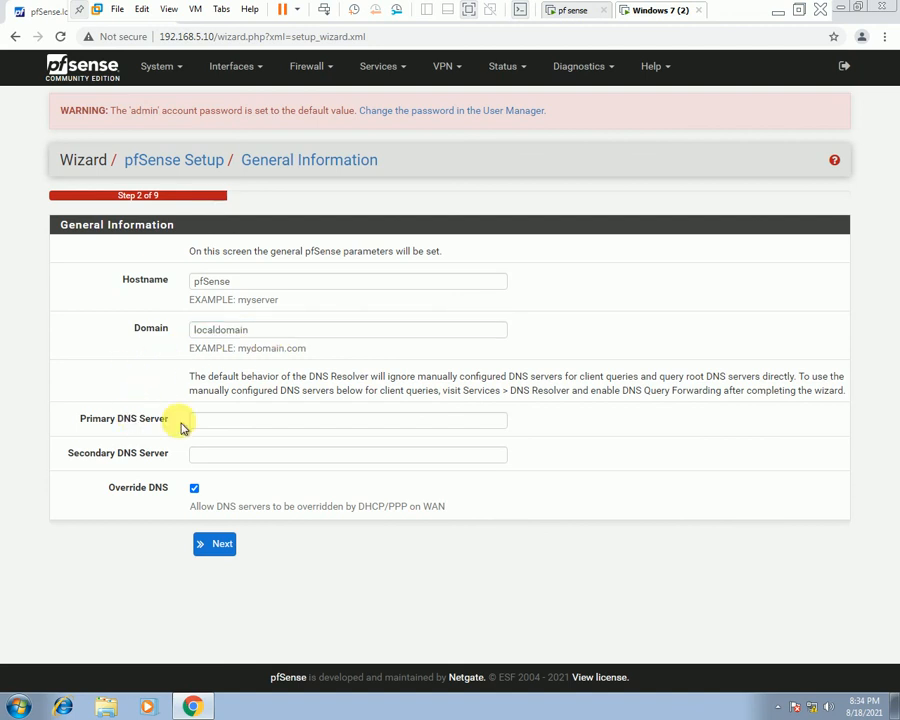
click(228, 421)
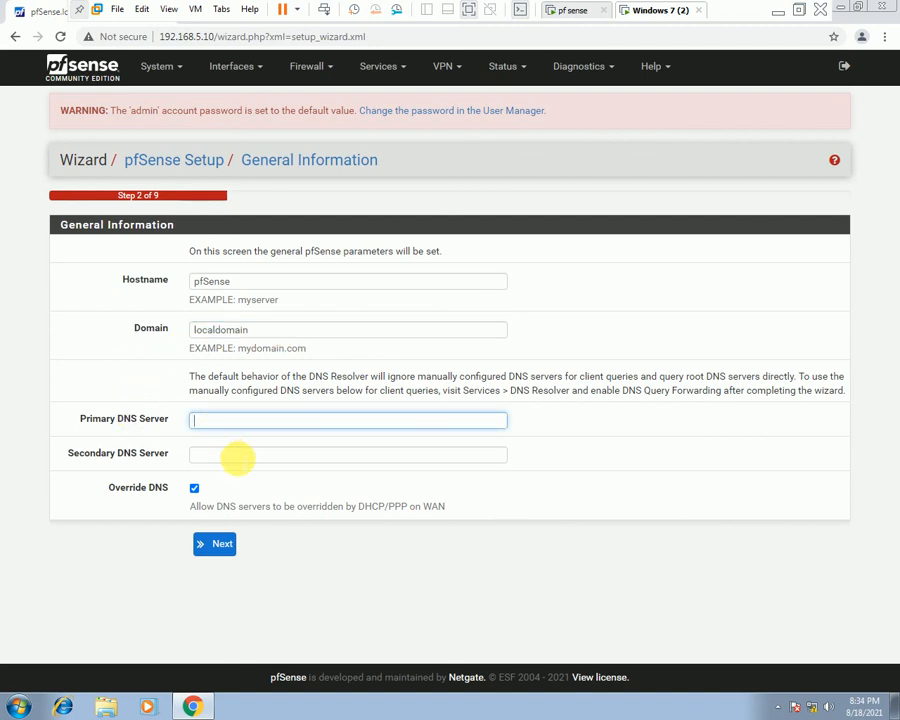
click(236, 455)
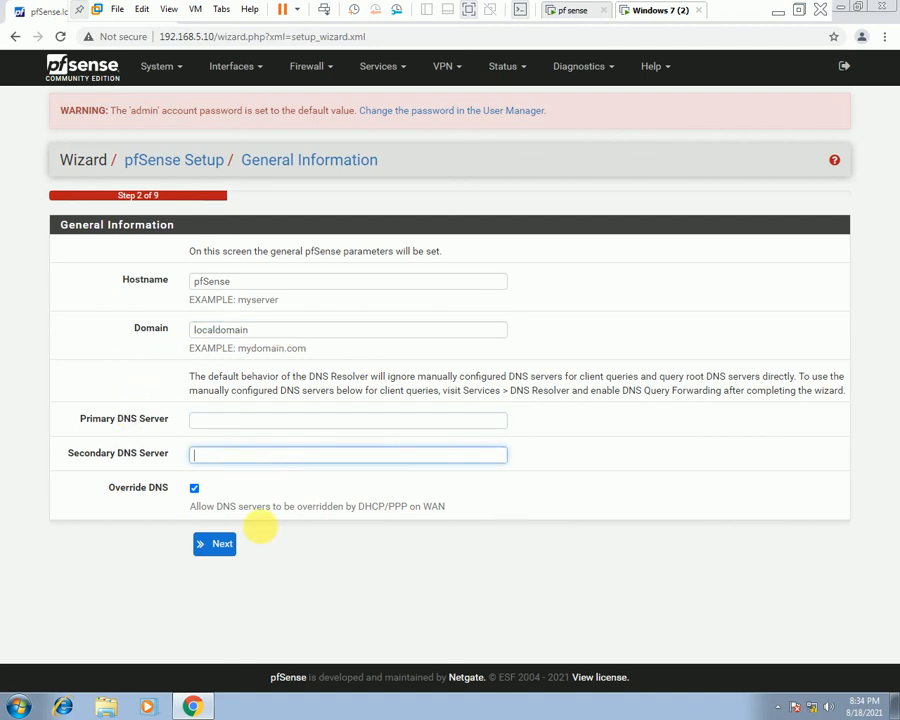
click(237, 421)
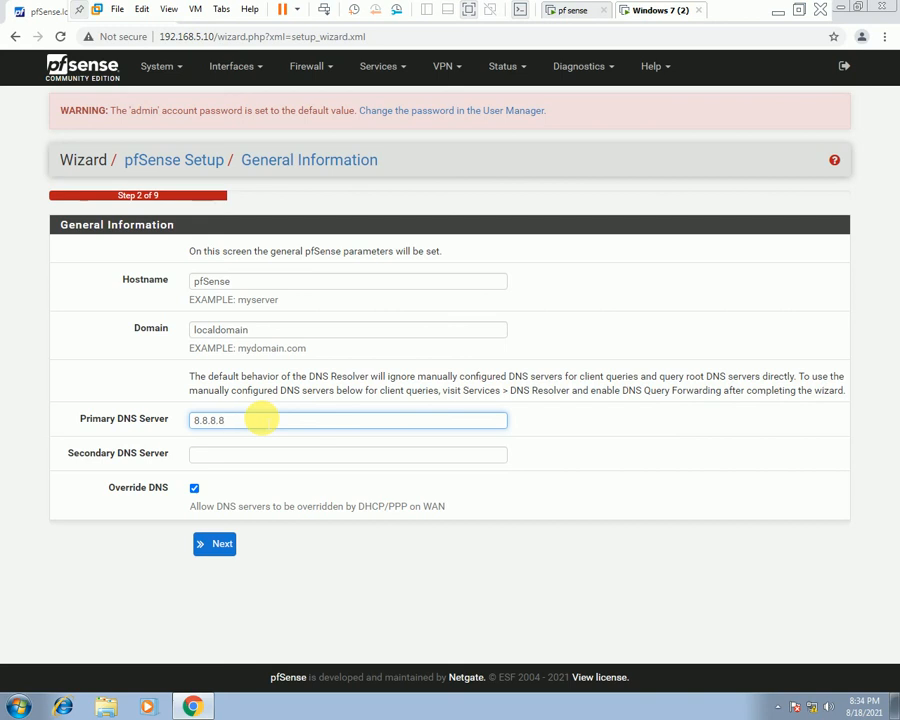
key(Tab)
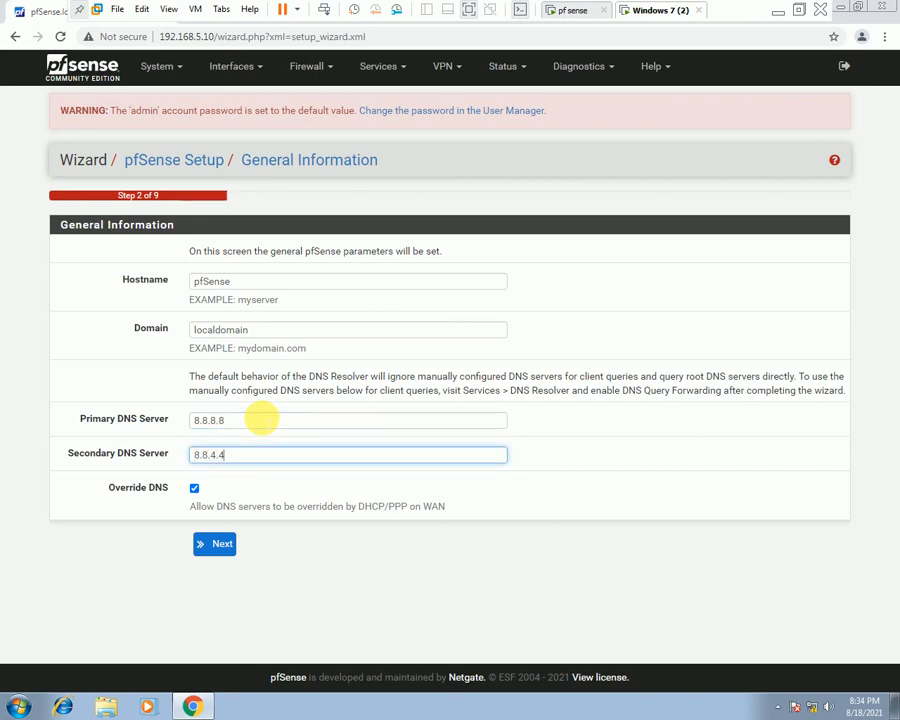
click(221, 543)
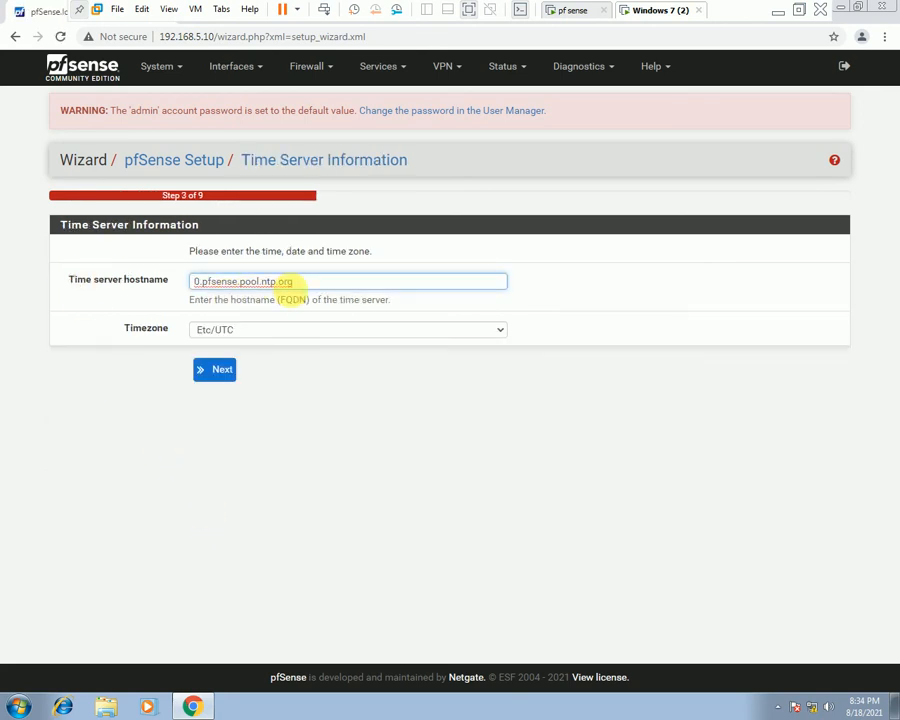
Browse the timezone list through the Europe, Indian and Pacific entries.
click(283, 331)
scroll(290, 414, down, 20)
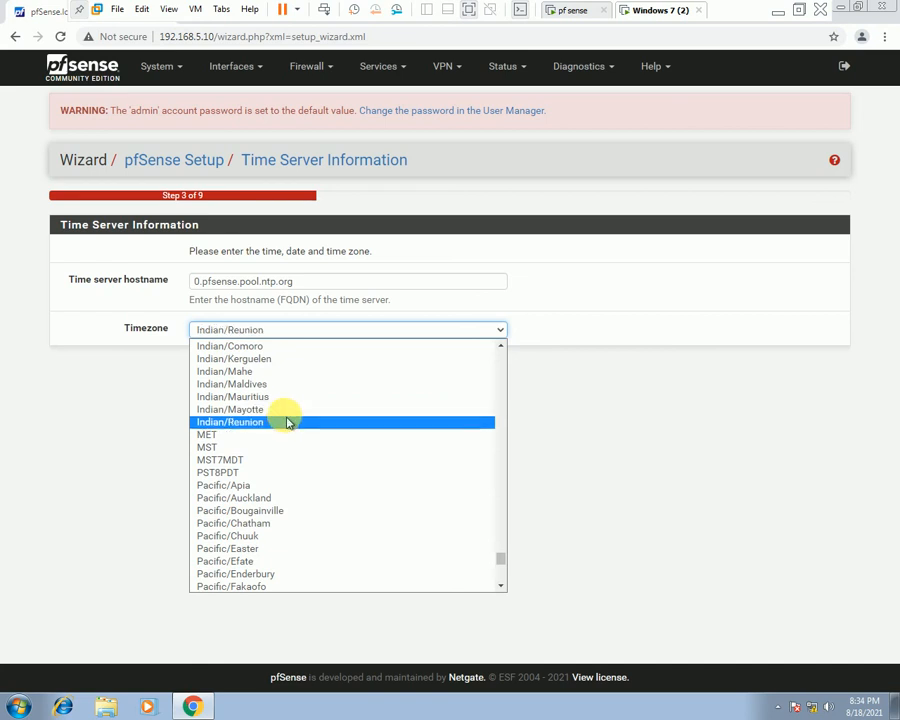
scroll(285, 425, up, 1)
scroll(280, 435, down, 3)
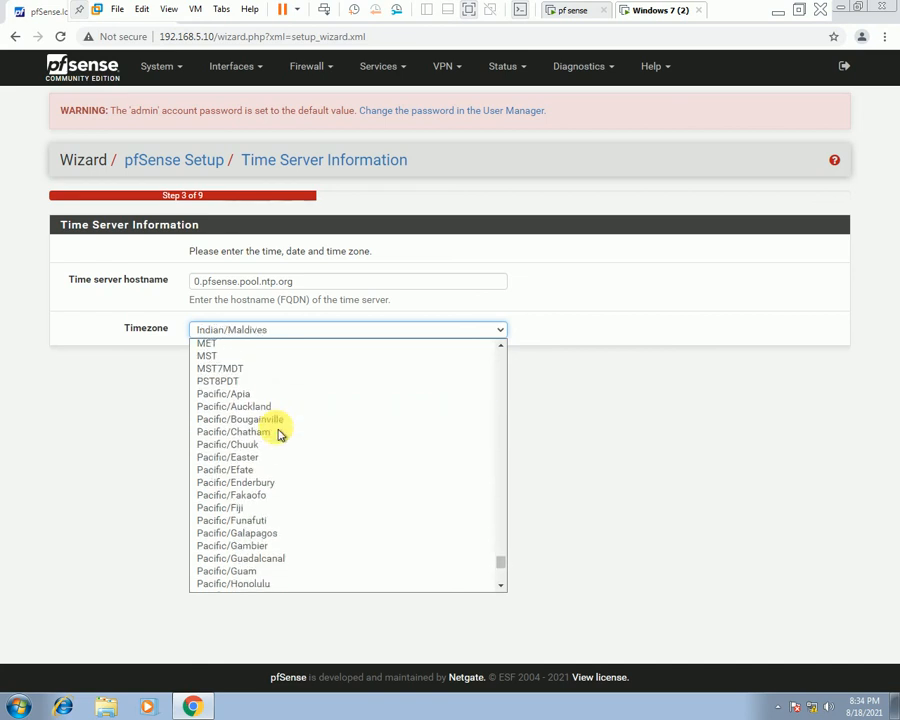
scroll(272, 430, down, 6)
scroll(276, 440, down, 1)
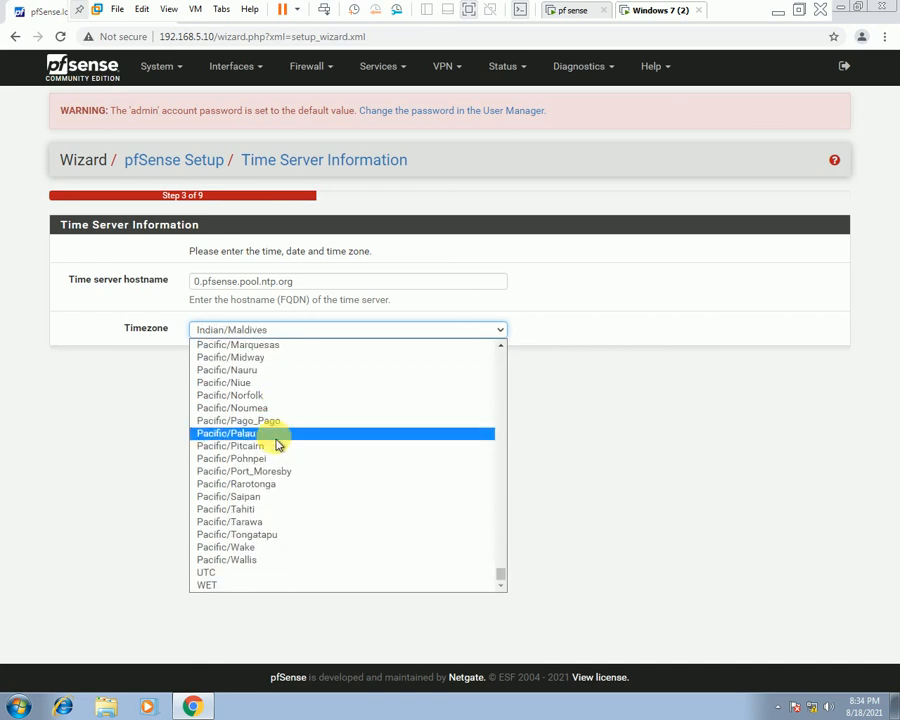
scroll(285, 555, up, 15)
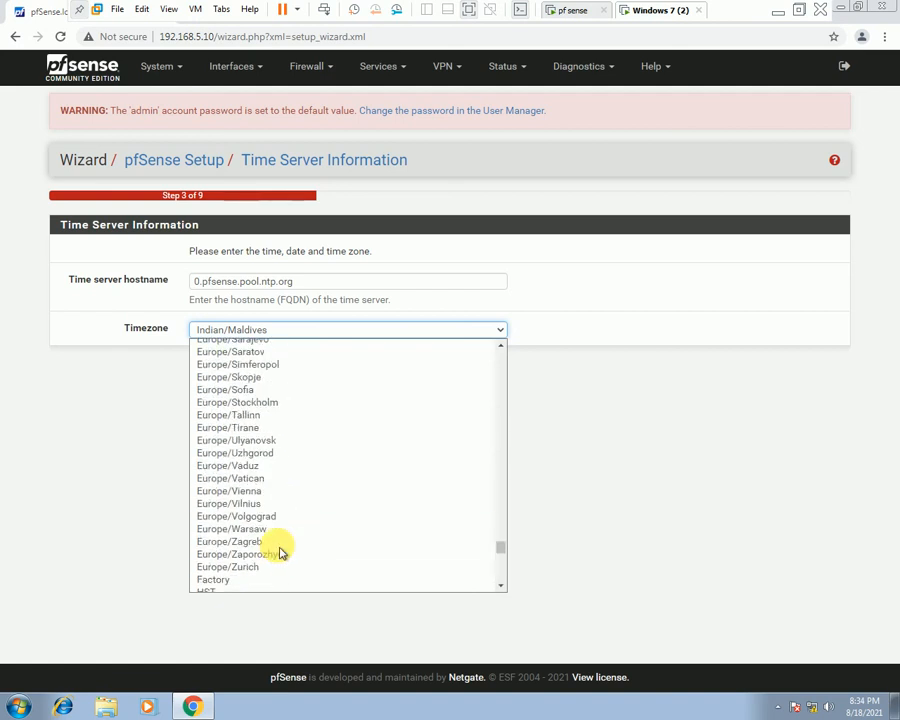
scroll(281, 553, up, 6)
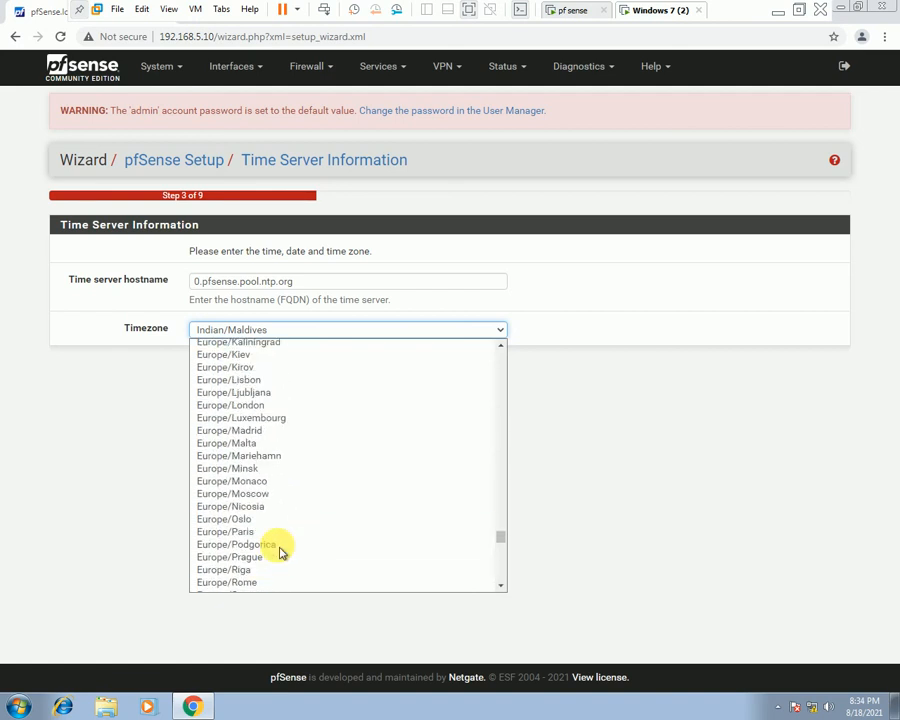
scroll(281, 553, up, 3)
scroll(281, 556, up, 10)
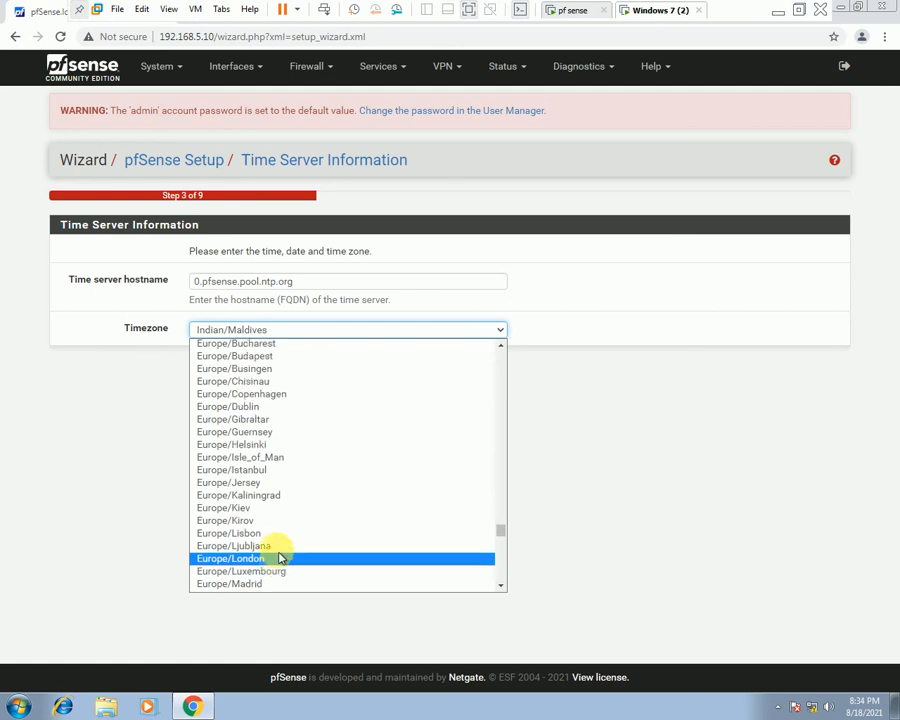
scroll(281, 556, down, 10)
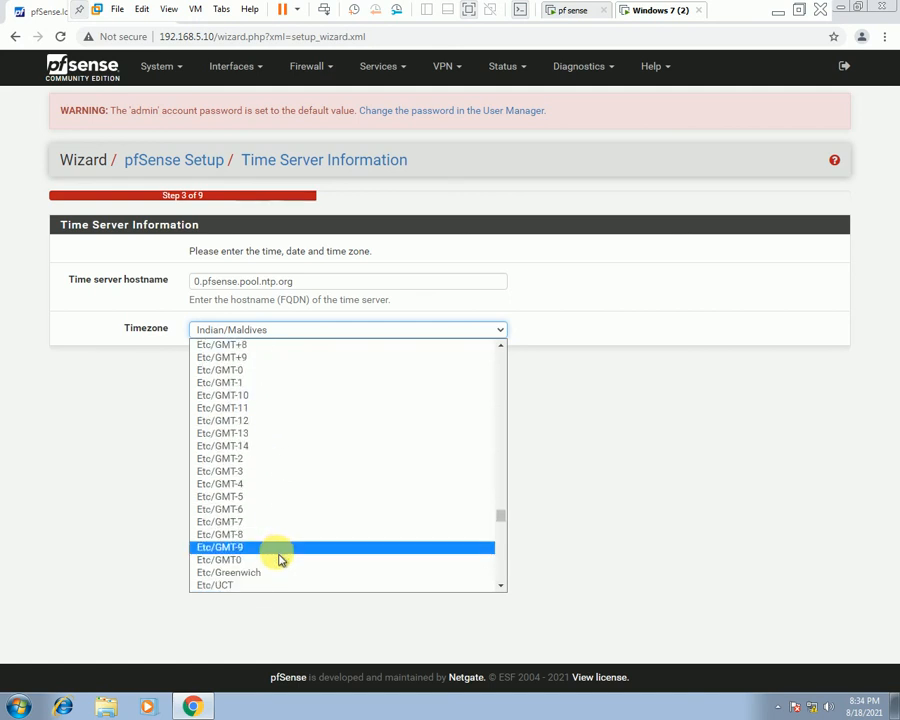
scroll(281, 553, down, 3)
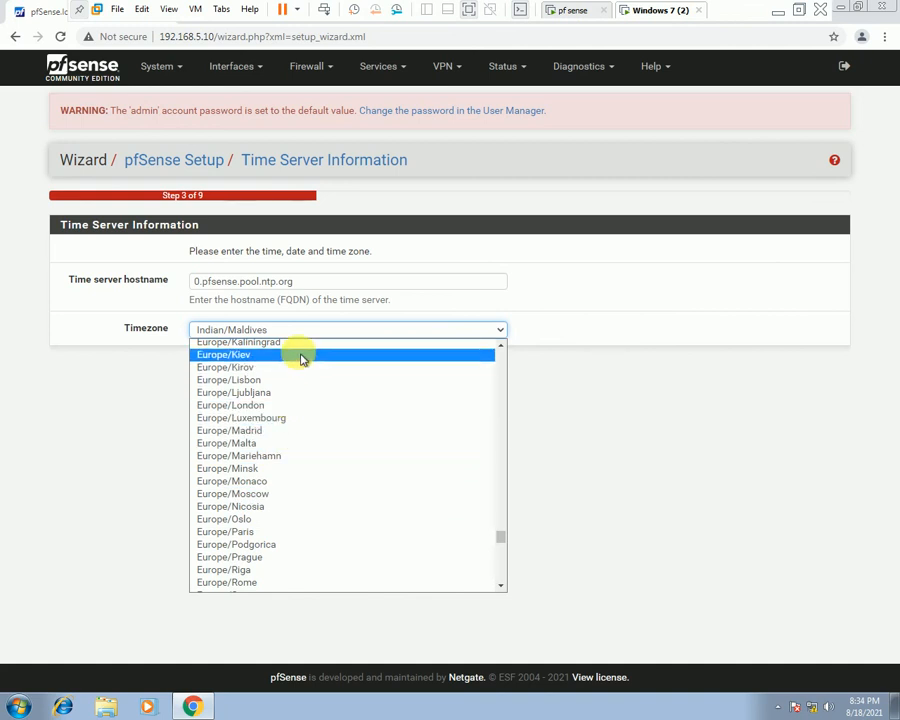
scroll(302, 362, up, 3)
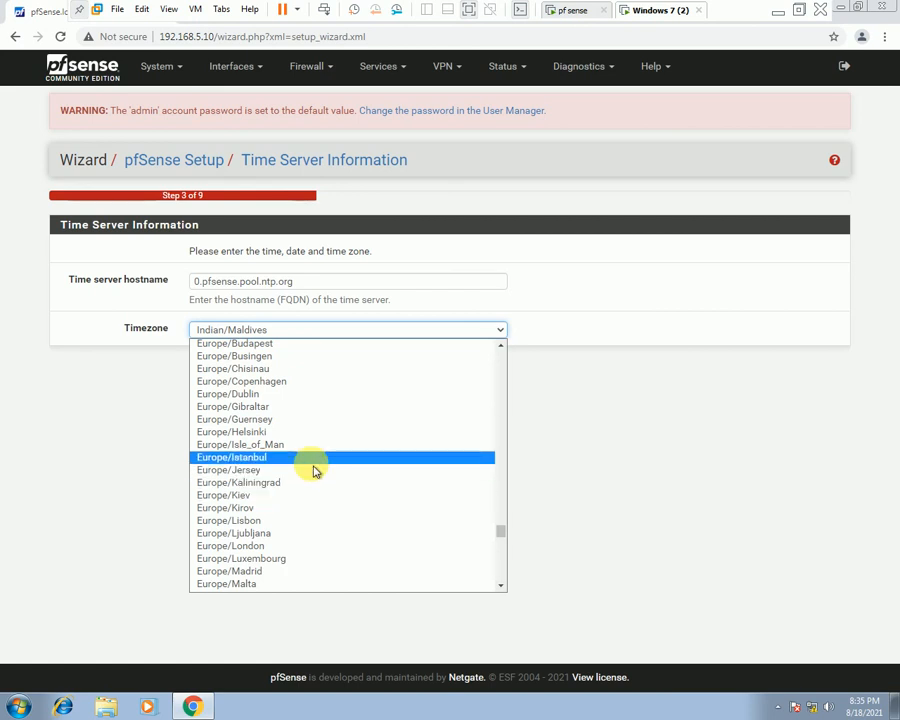
scroll(315, 468, down, 3)
scroll(313, 470, down, 4)
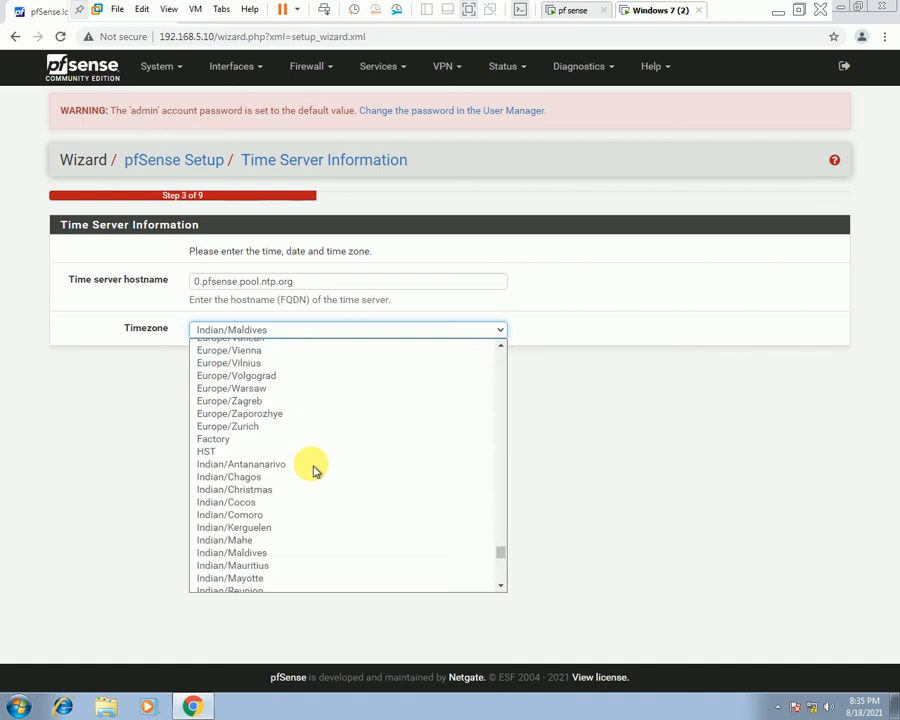
scroll(313, 470, down, 3)
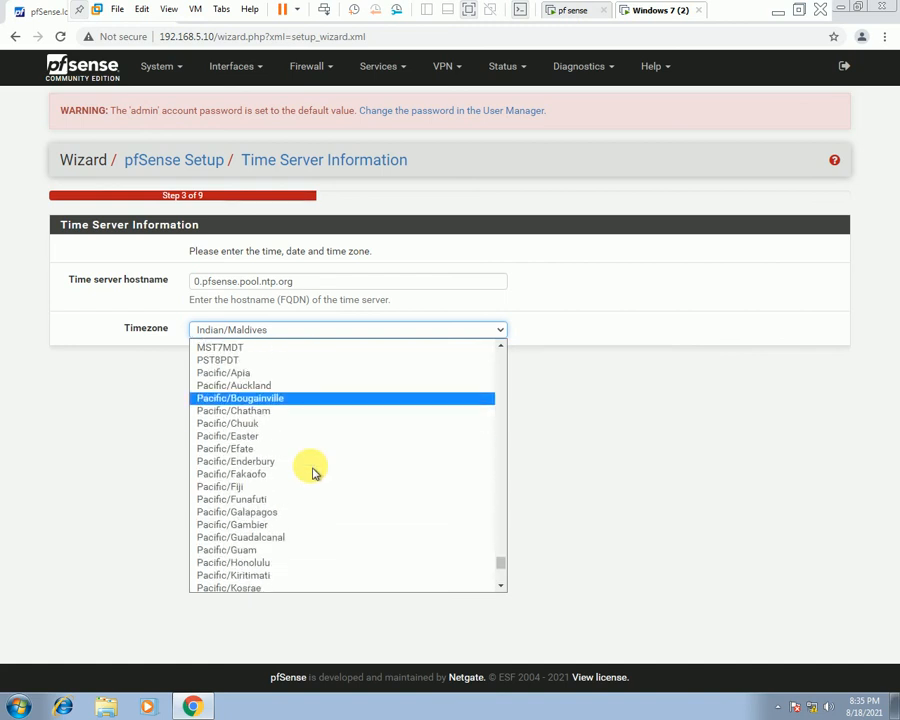
scroll(313, 470, up, 3)
scroll(313, 470, down, 3)
scroll(313, 472, down, 6)
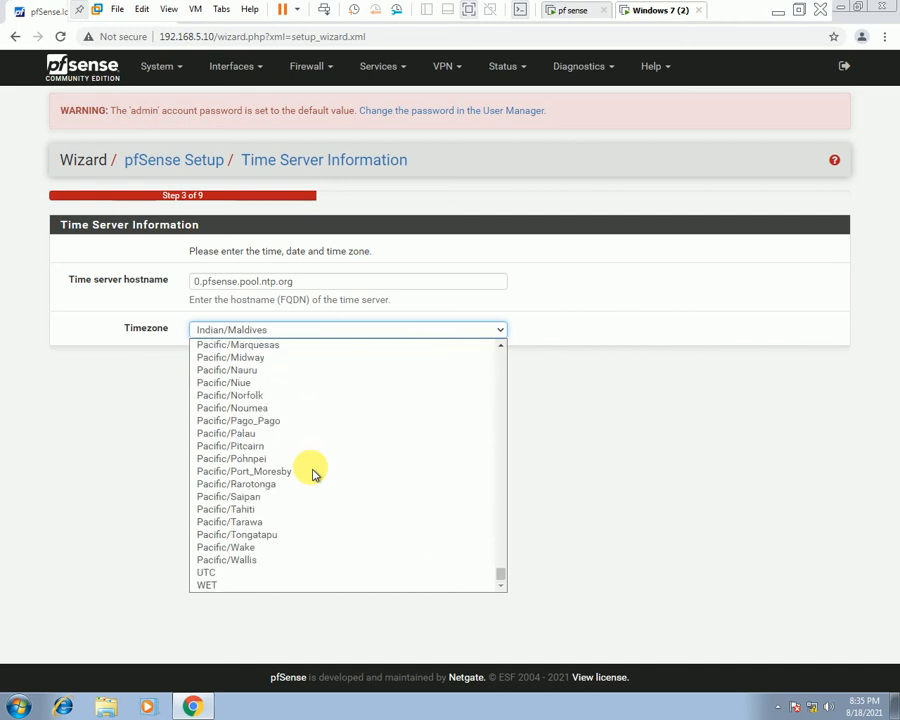
scroll(311, 536, up, 10)
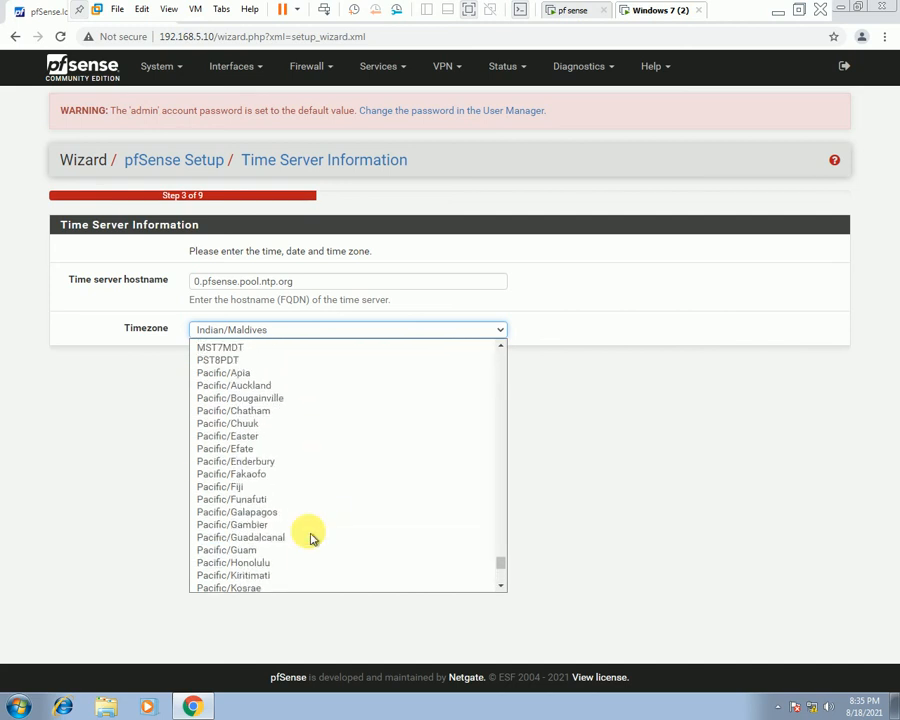
scroll(311, 538, up, 3)
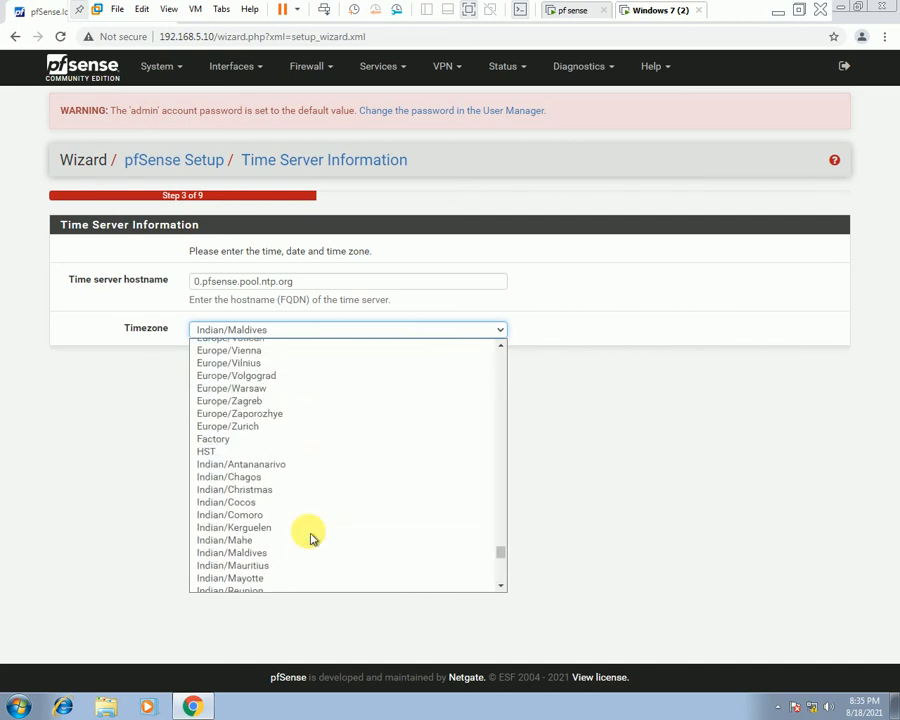
scroll(311, 538, up, 3)
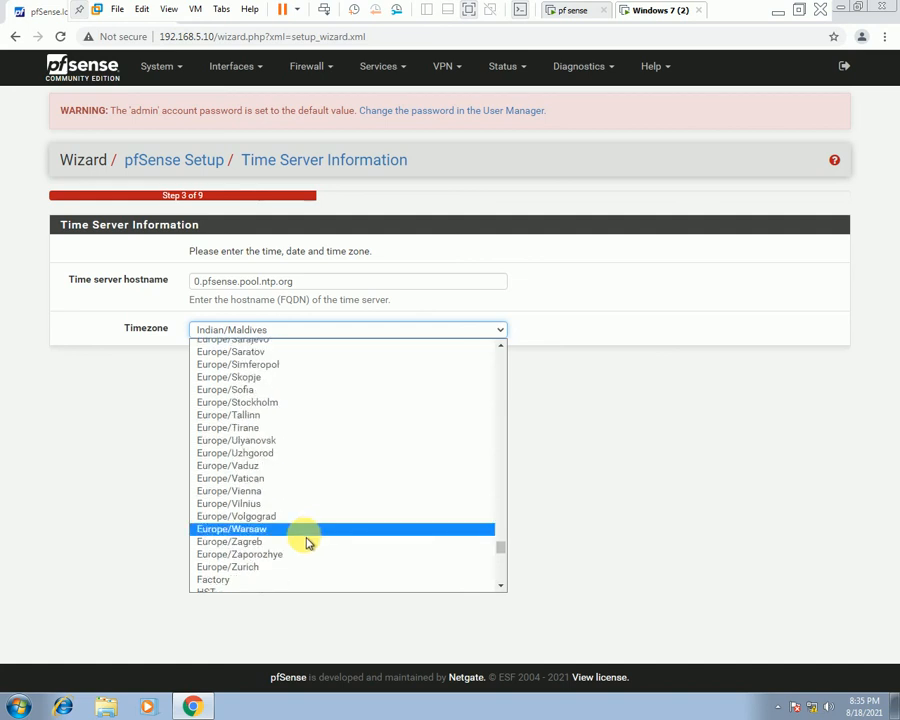
scroll(311, 538, up, 6)
scroll(307, 542, up, 3)
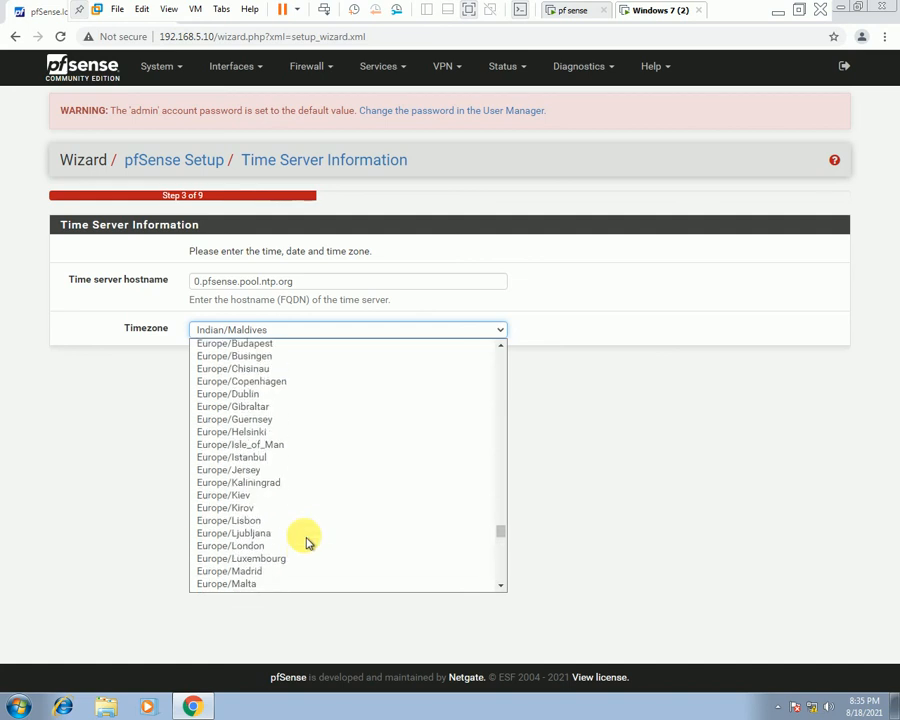
scroll(307, 542, up, 6)
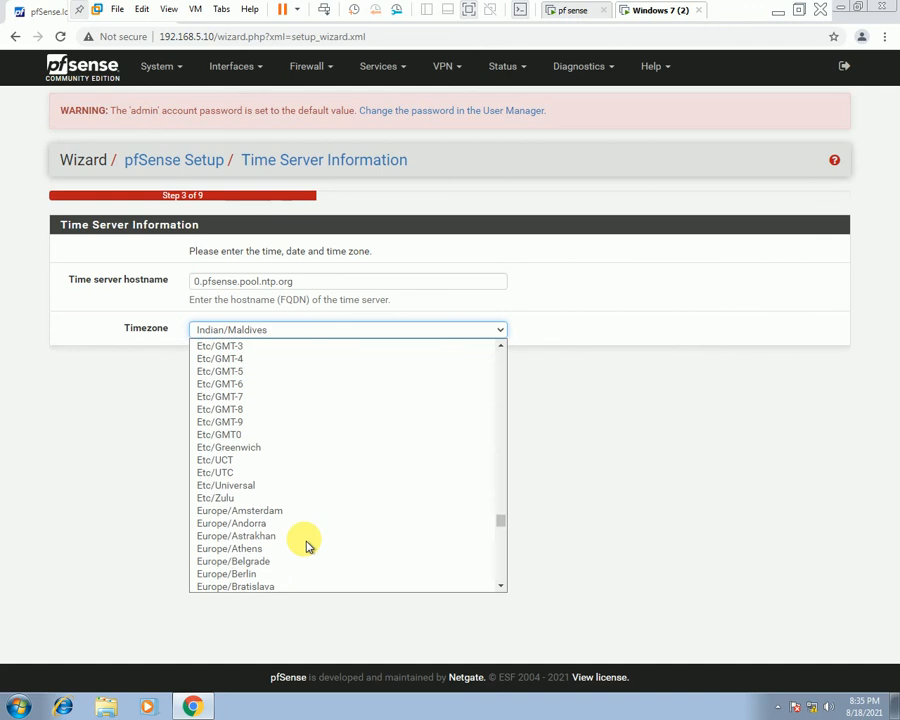
scroll(307, 547, down, 3)
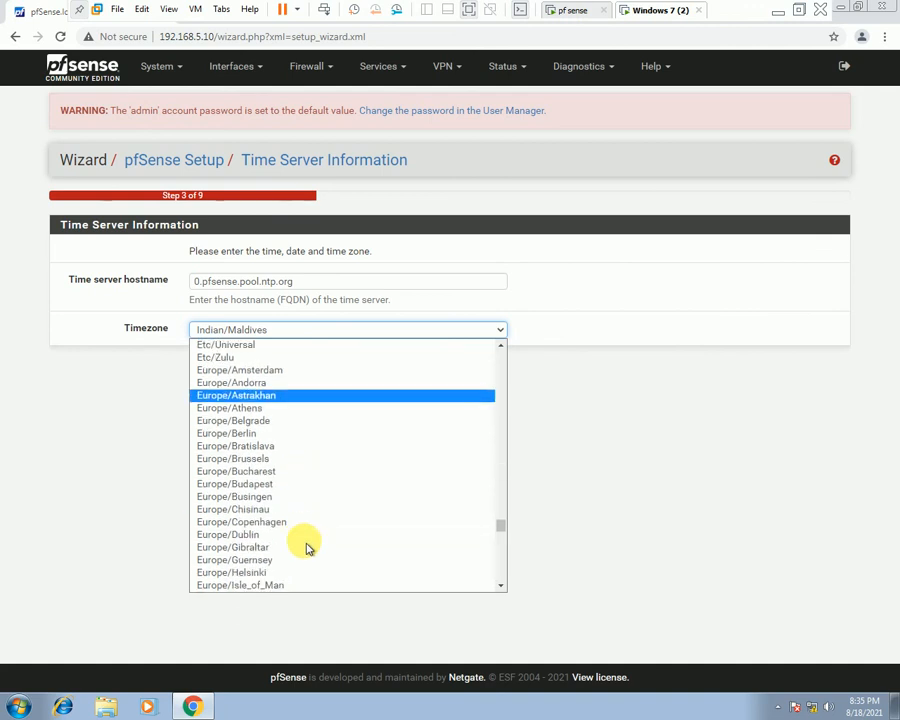
scroll(307, 547, down, 3)
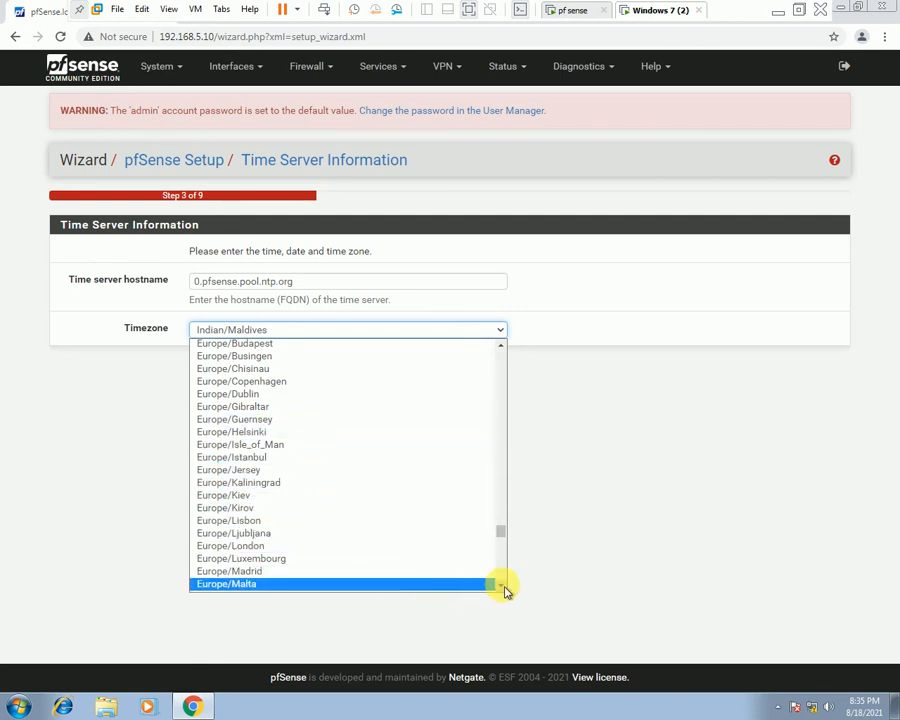
Leave Indian/Maldives as the timezone and continue to the WAN interface step.
drag(501, 587, 503, 590)
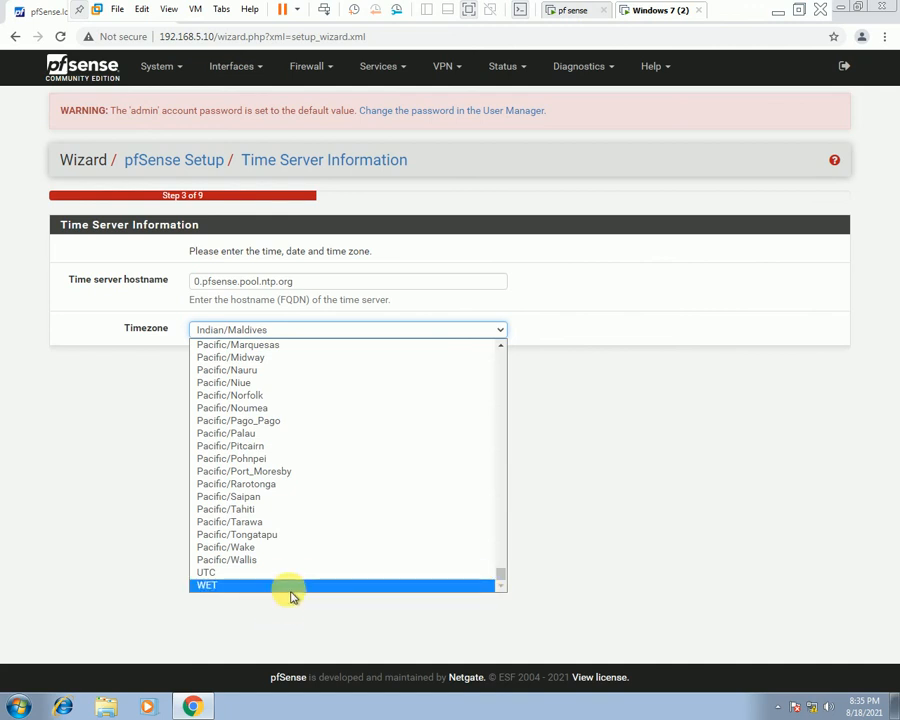
scroll(297, 580, up, 8)
scroll(290, 418, up, 20)
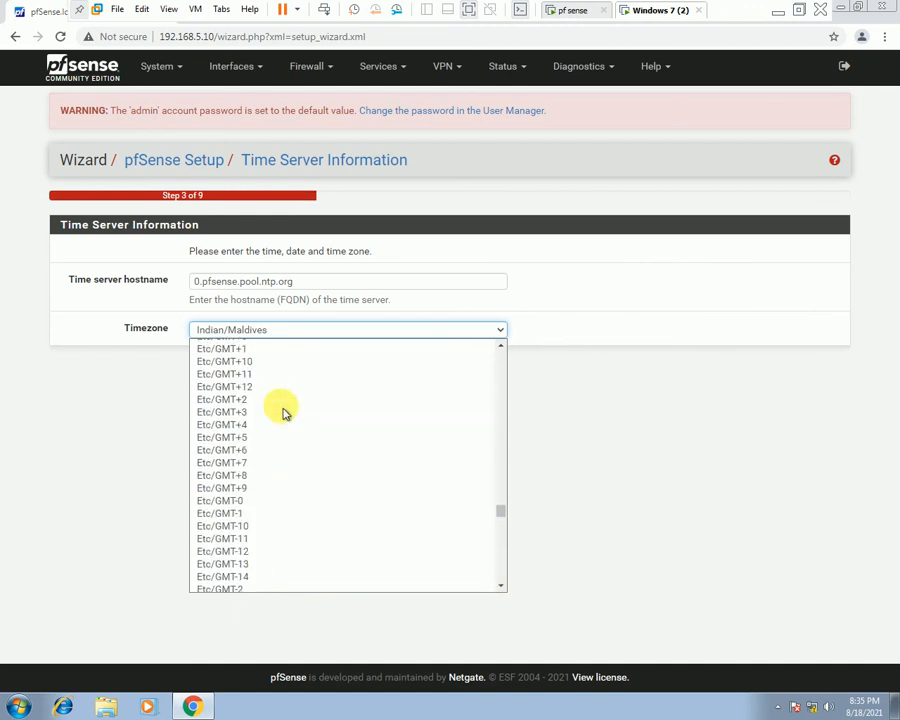
scroll(303, 412, up, 13)
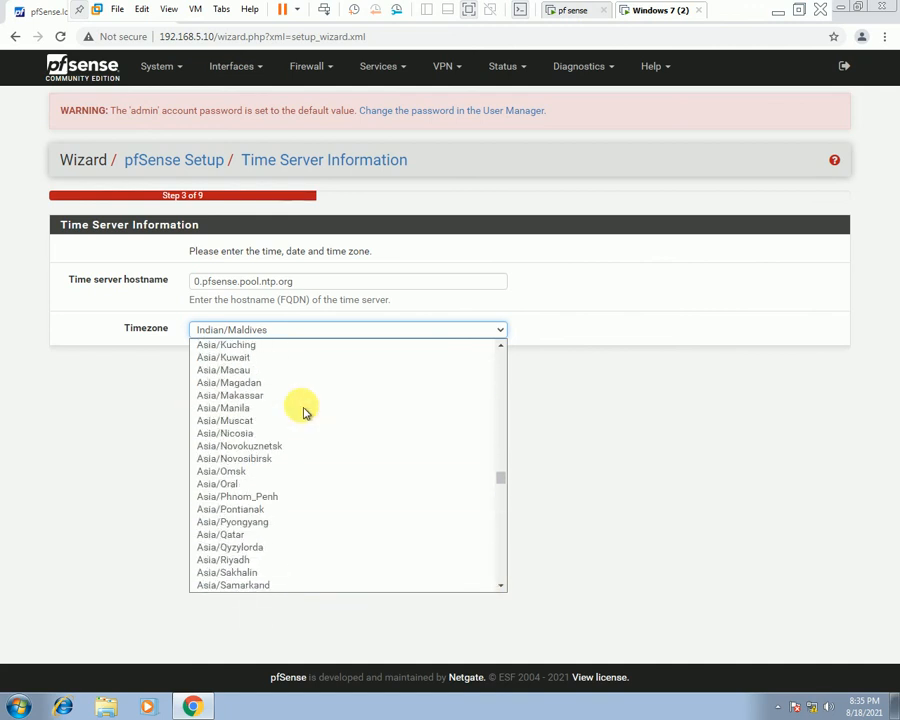
scroll(305, 412, up, 5)
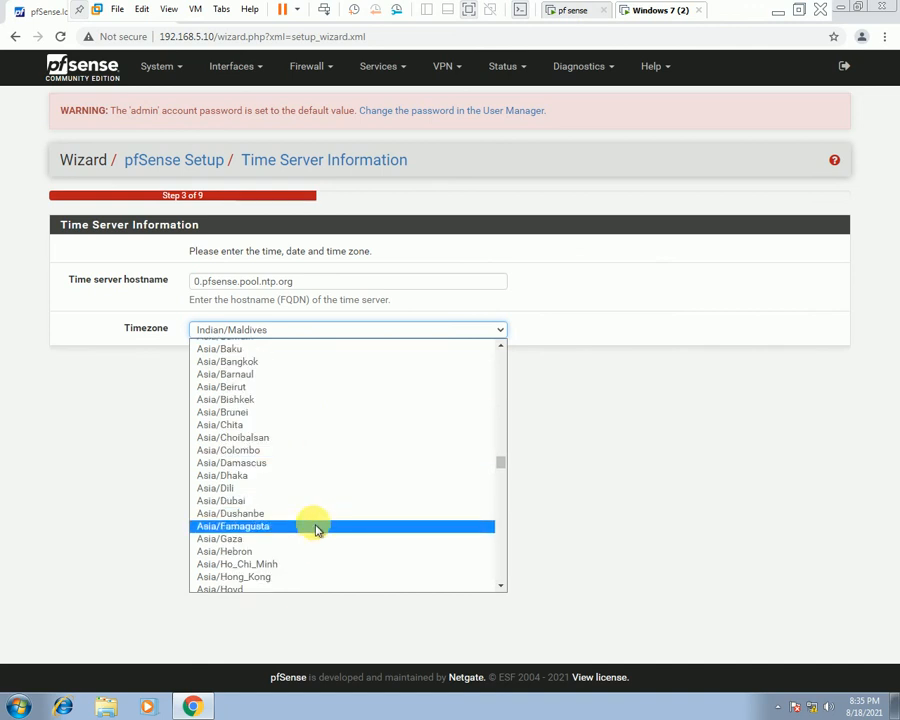
scroll(316, 527, up, 15)
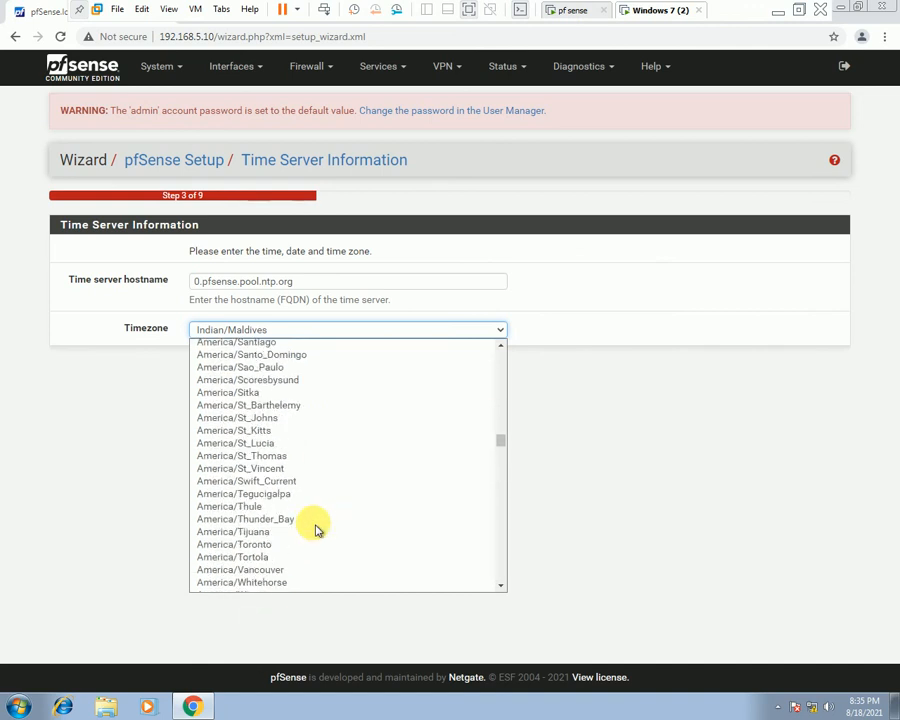
scroll(316, 530, up, 6)
click(90, 500)
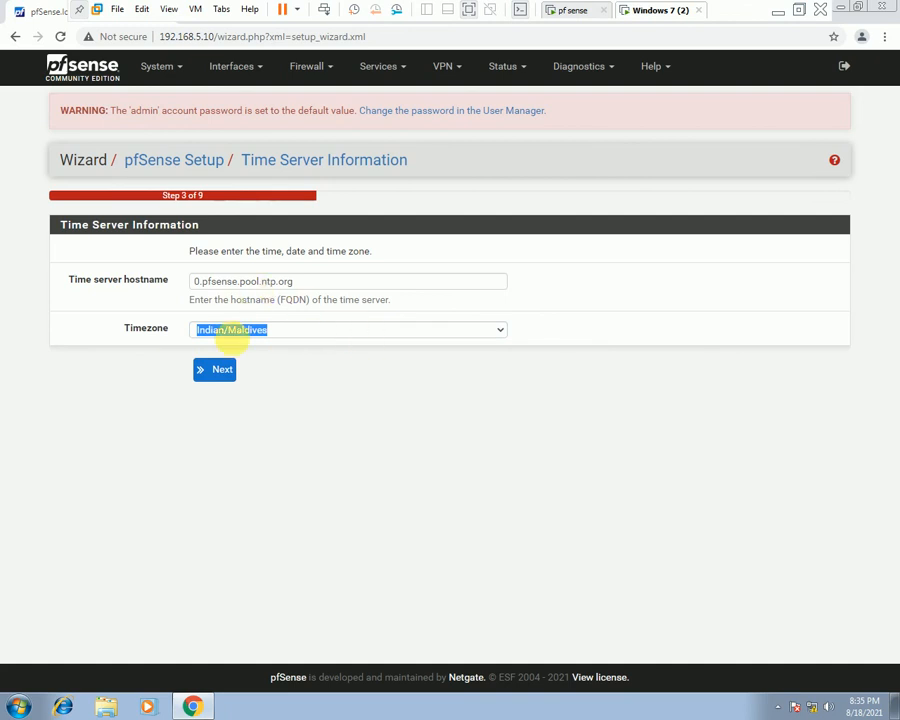
click(222, 370)
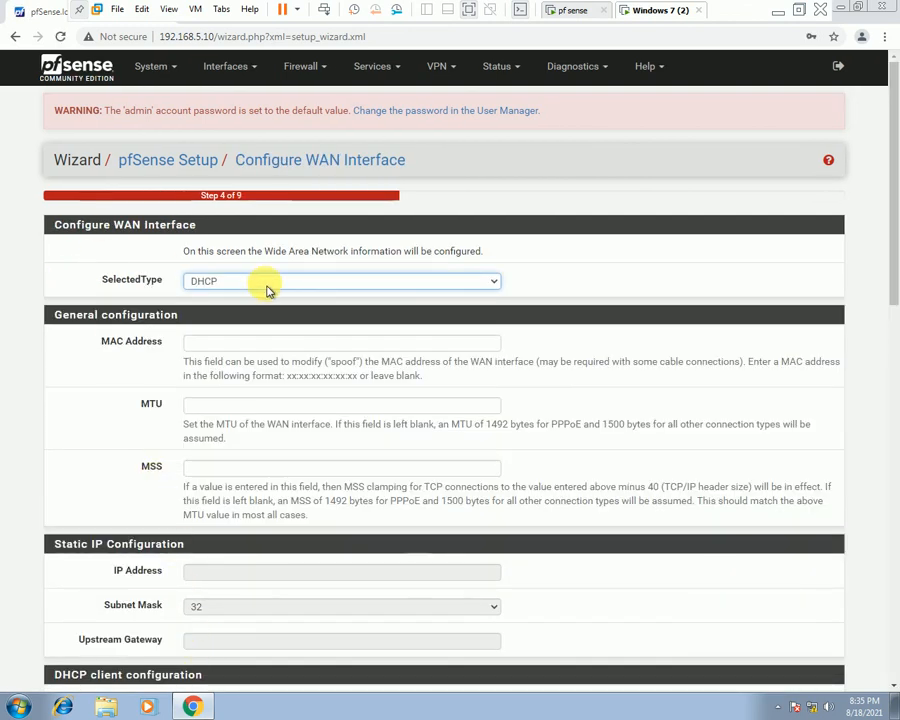
drag(58, 224, 190, 228)
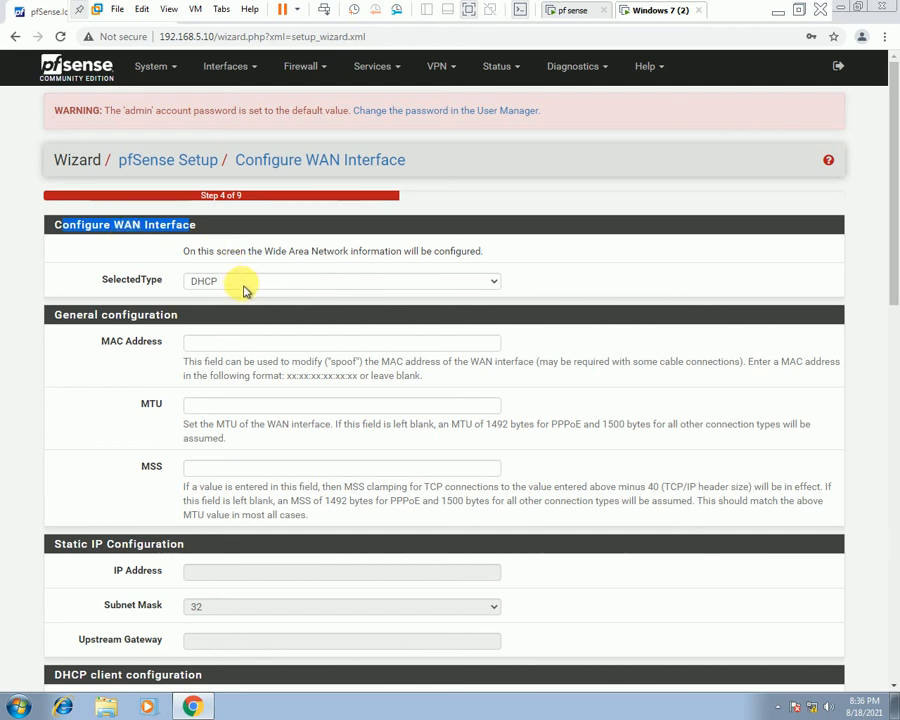
scroll(245, 385, down, 2)
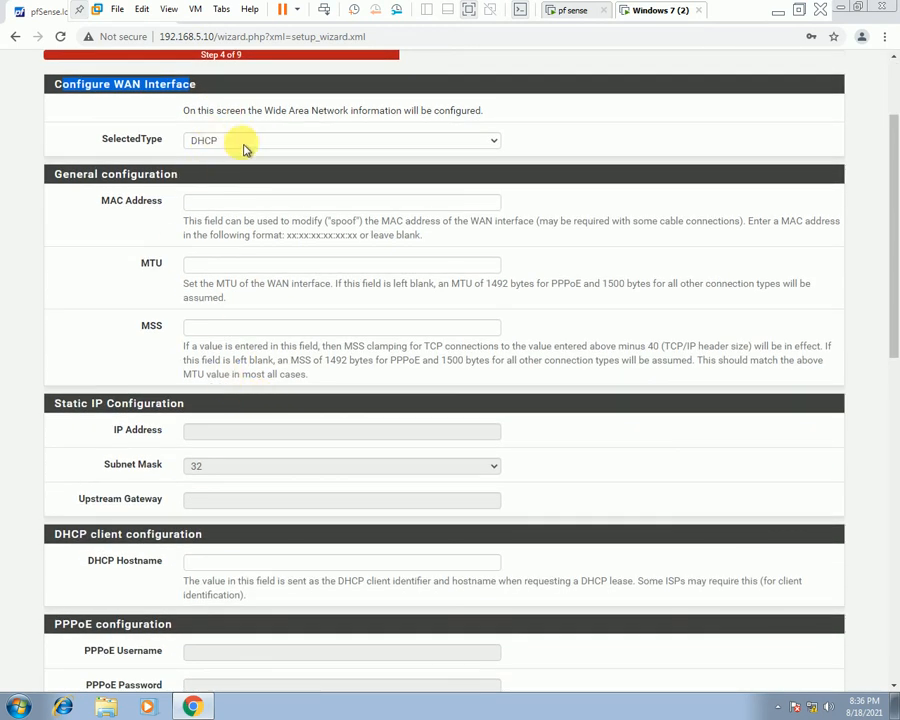
click(350, 142)
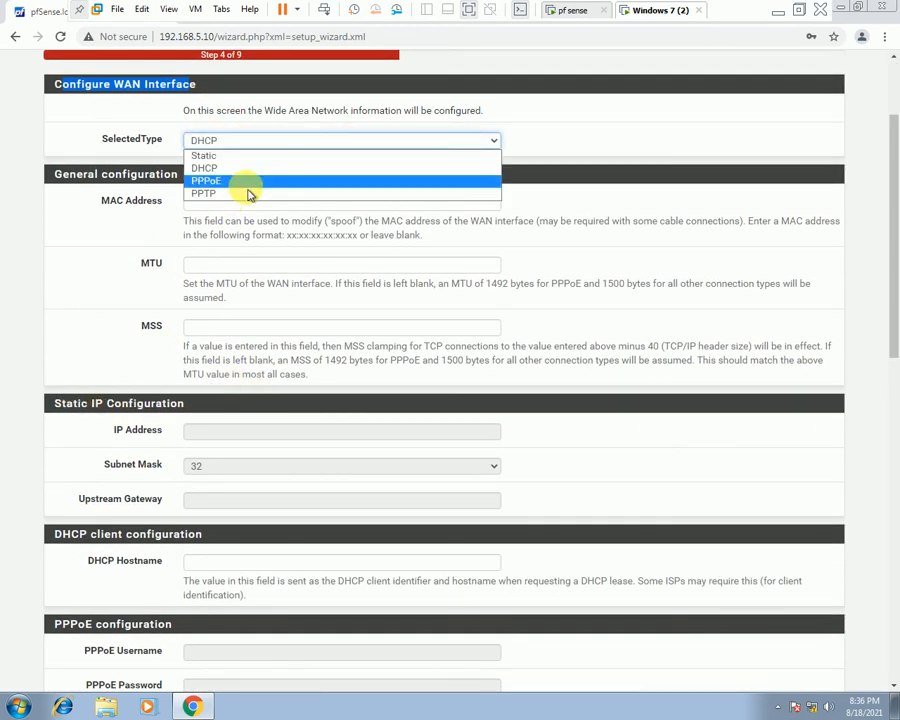
click(207, 157)
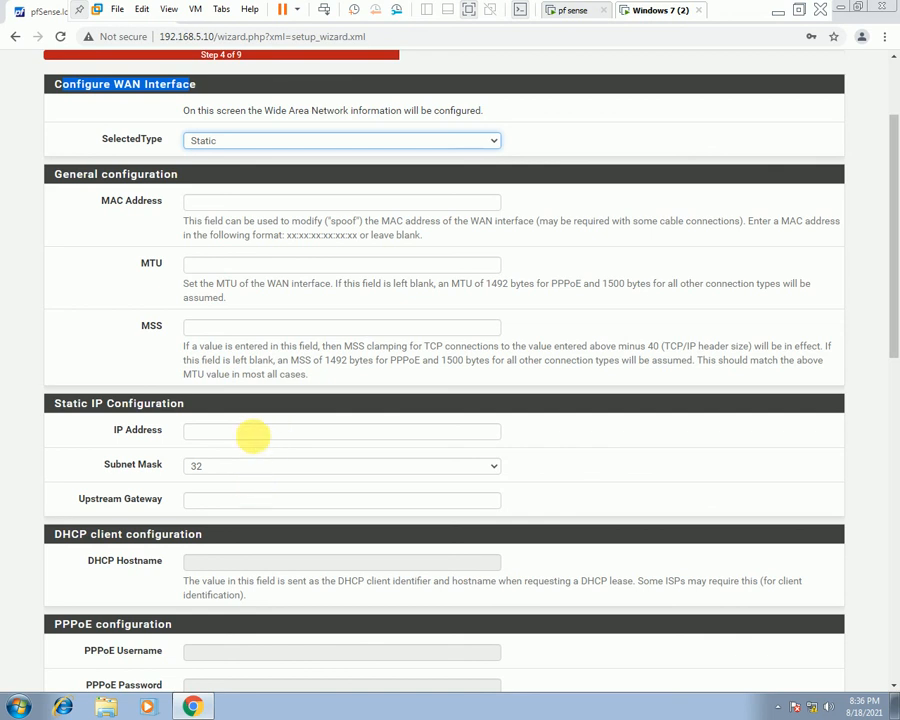
click(412, 143)
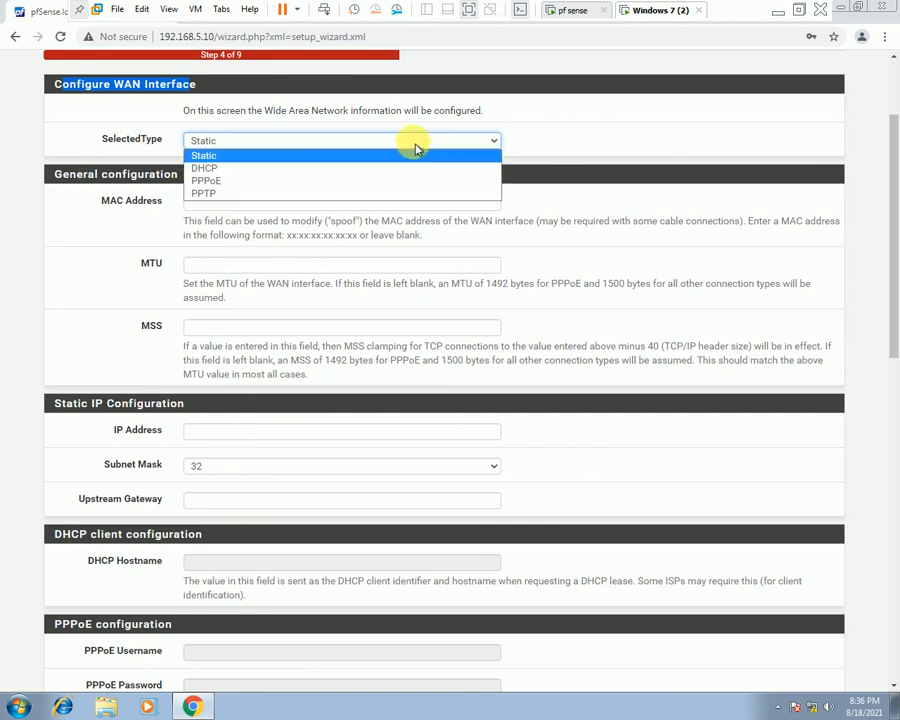
click(228, 169)
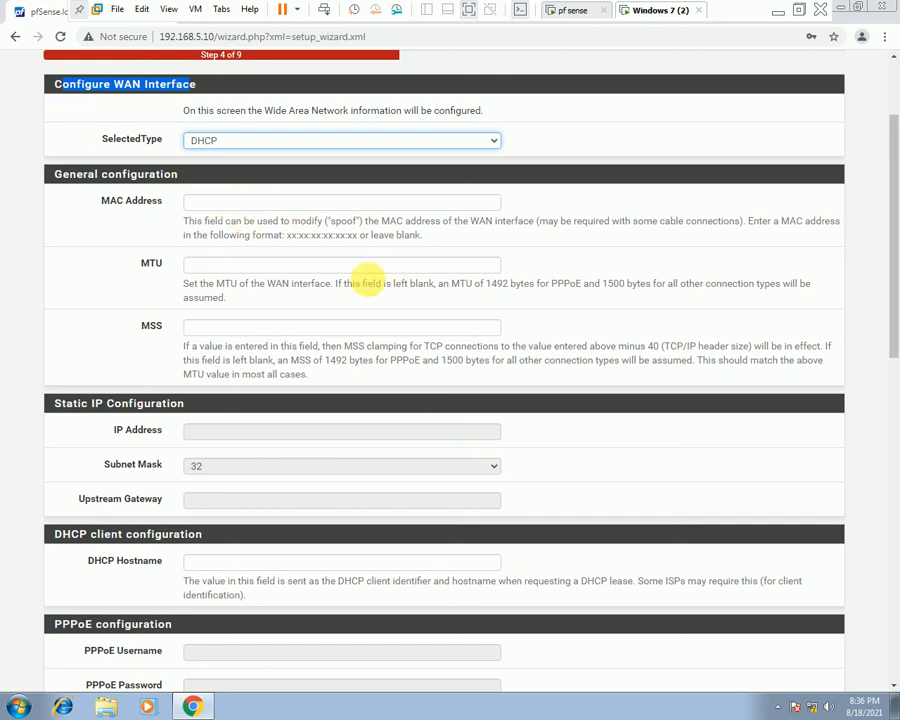
Accept the DHCP WAN page as is, then accept LAN address 192.168.5.10/24.
scroll(258, 398, down, 1)
scroll(258, 398, down, 2)
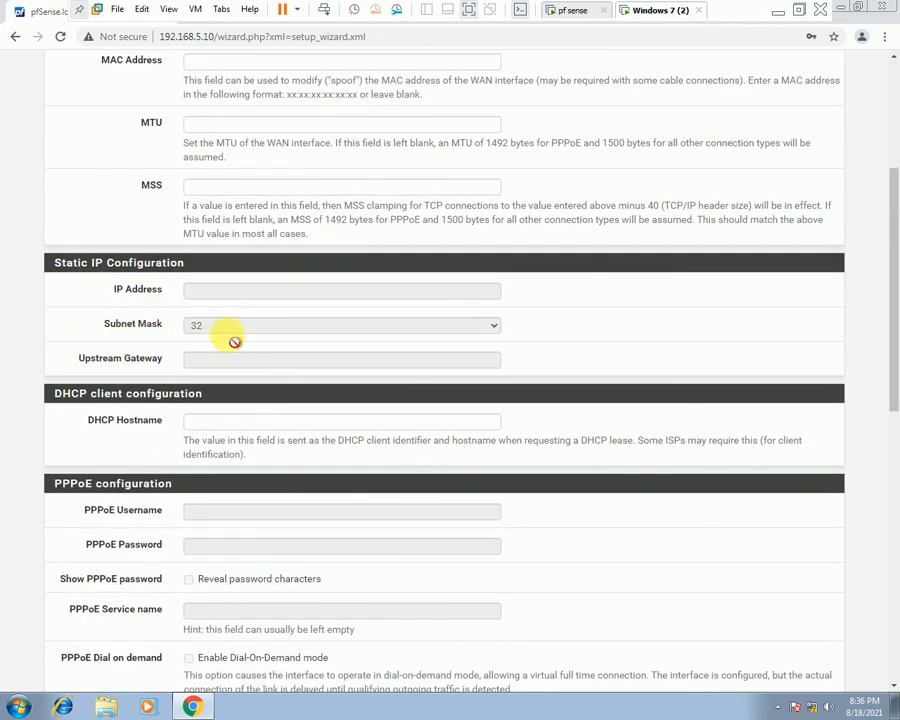
scroll(237, 396, down, 2)
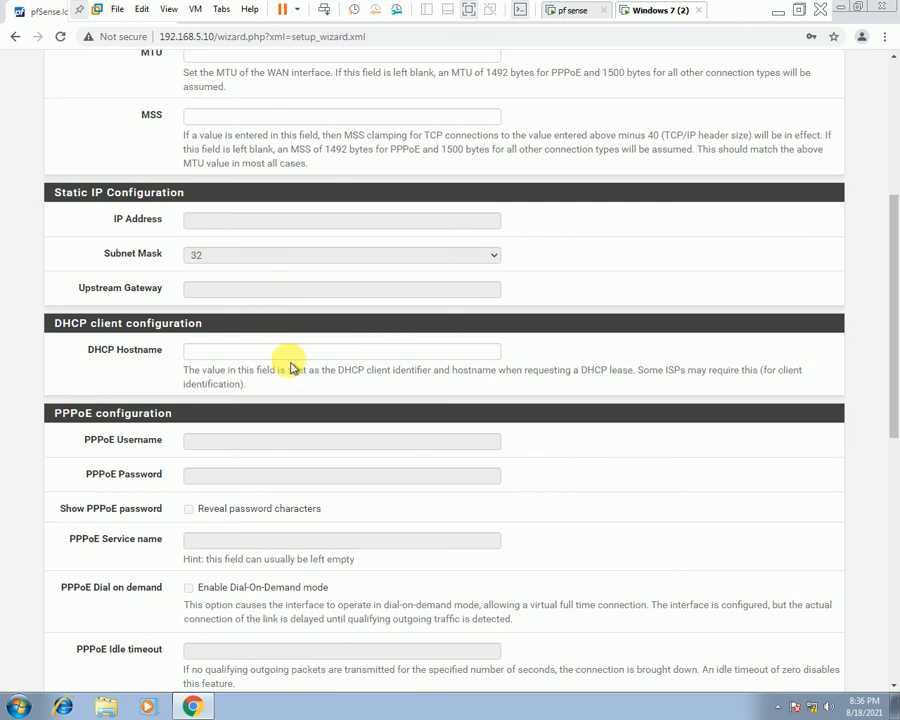
scroll(290, 368, down, 3)
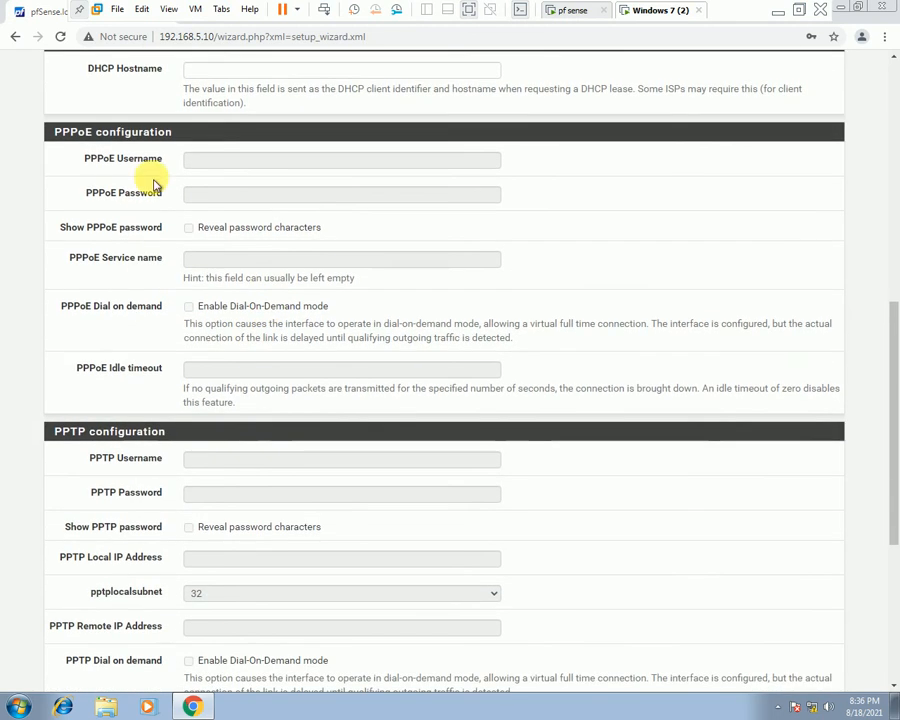
scroll(241, 317, down, 2)
scroll(236, 310, down, 2)
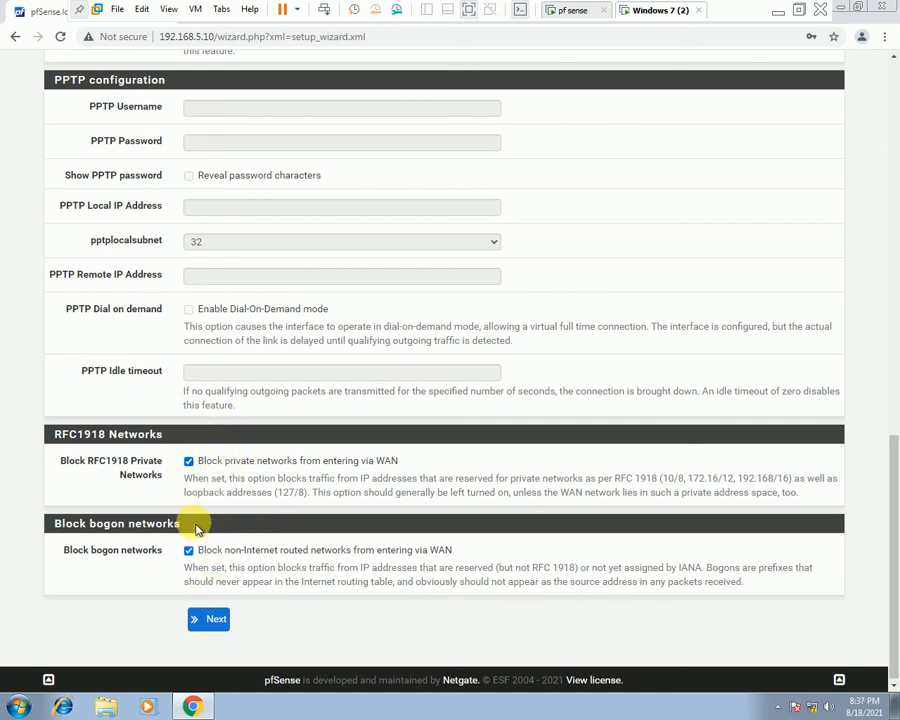
scroll(240, 540, up, 8)
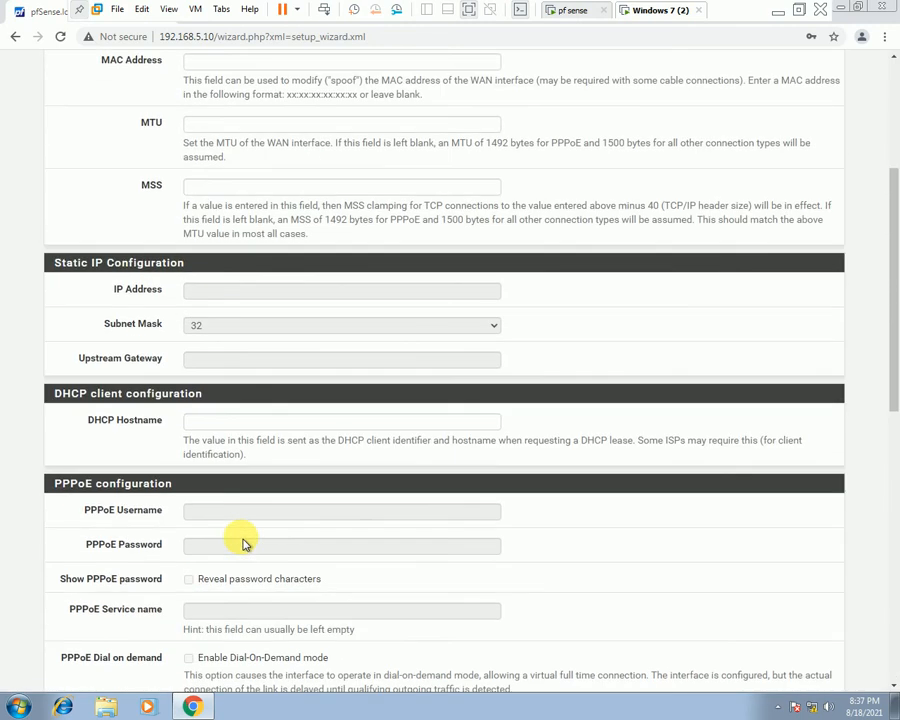
scroll(243, 541, up, 4)
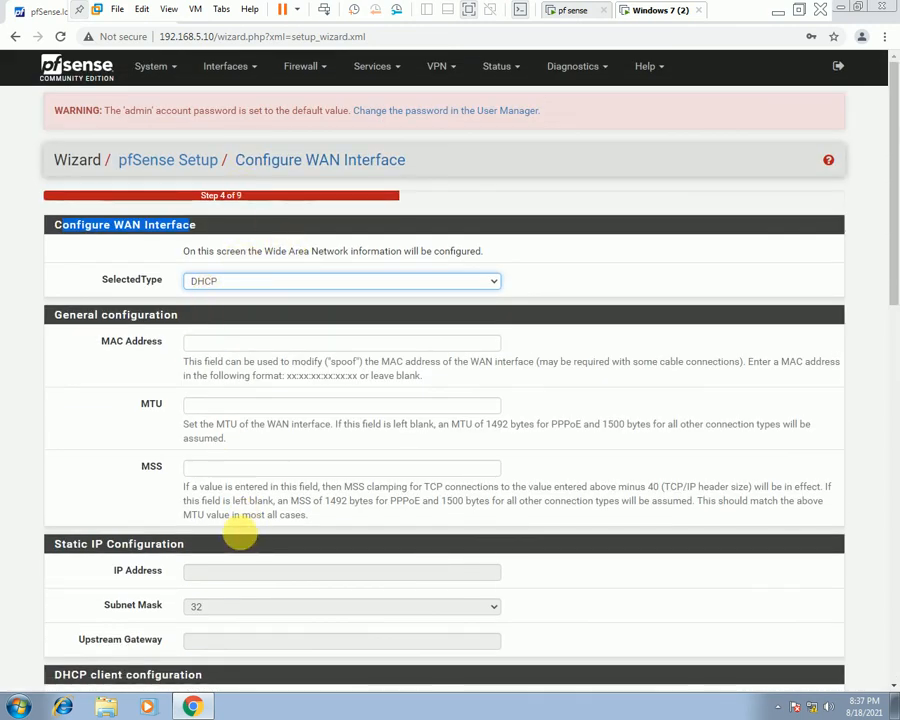
scroll(245, 521, down, 10)
click(209, 618)
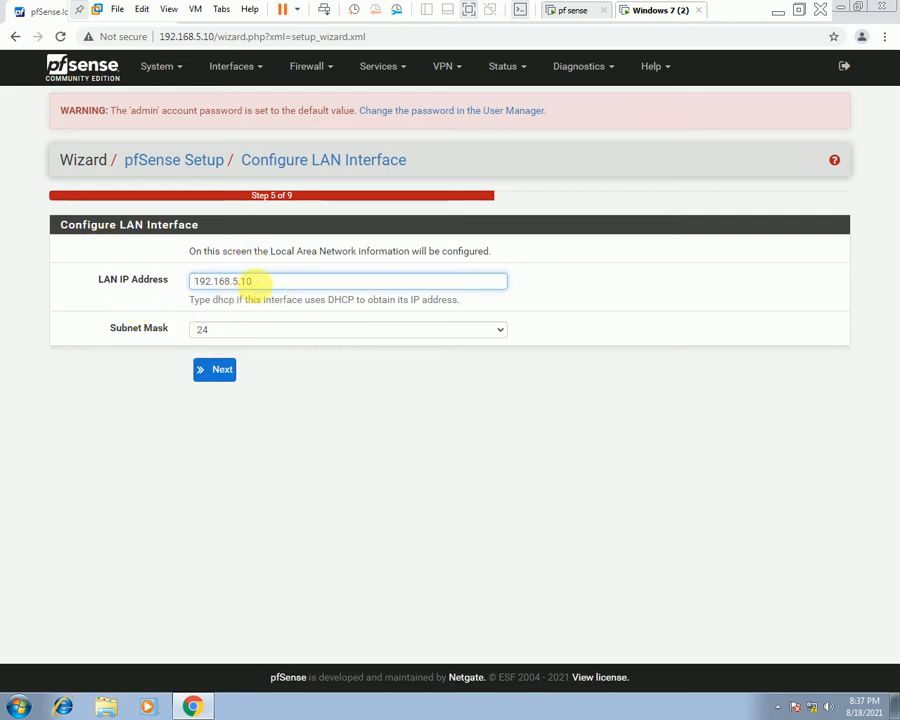
drag(253, 281, 157, 279)
click(214, 367)
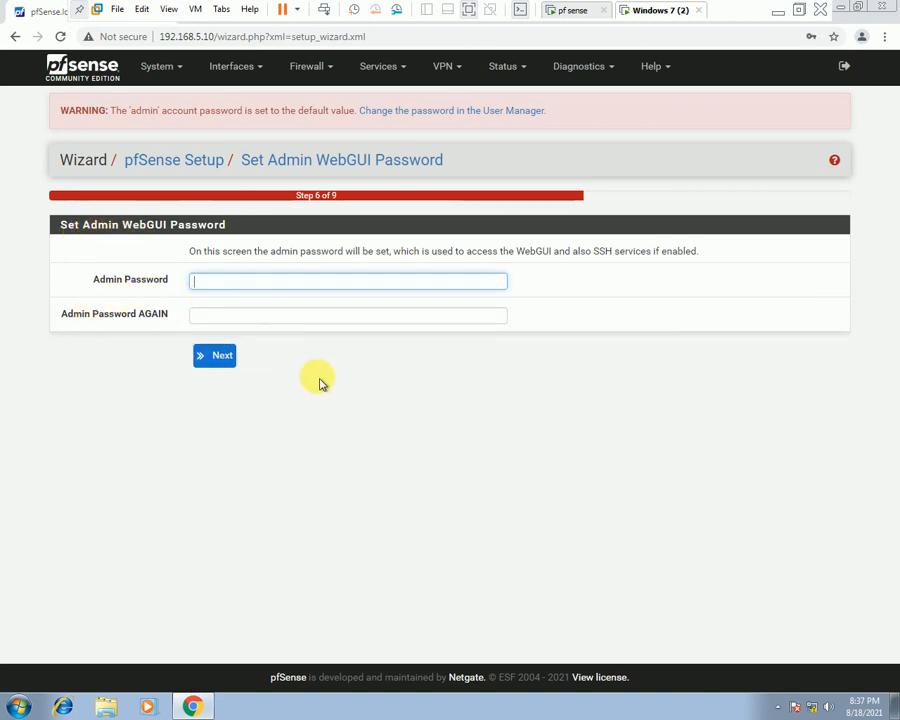
Leave the admin password fields blank and continue to Step 7, Reload configuration.
click(216, 360)
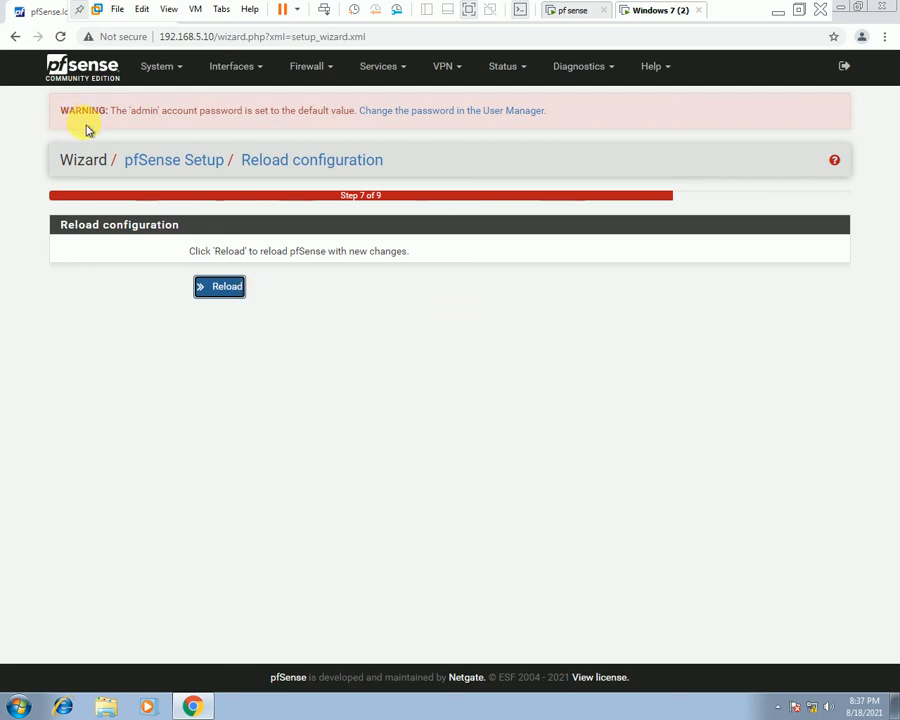
Exit the wizard to the Status Dashboard, last config change Thu Aug 19 8:37:20.
click(157, 66)
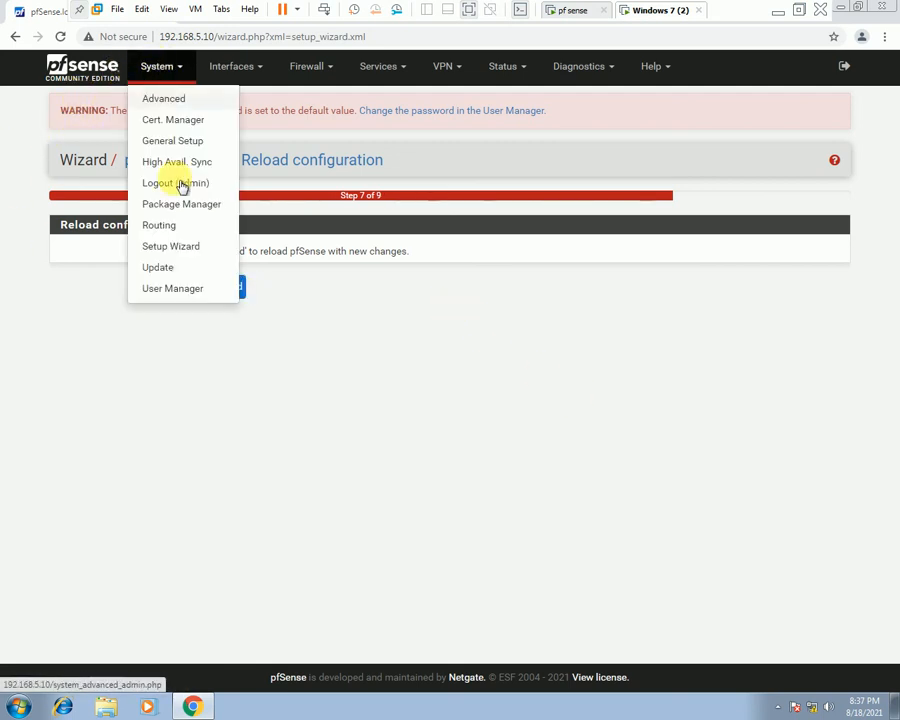
click(166, 74)
click(168, 76)
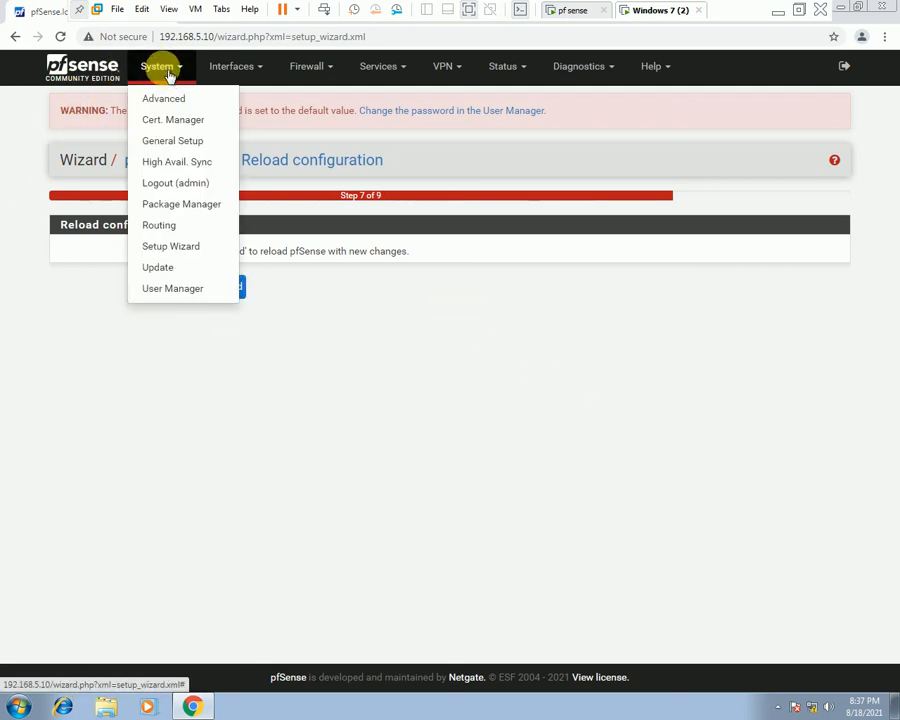
click(104, 74)
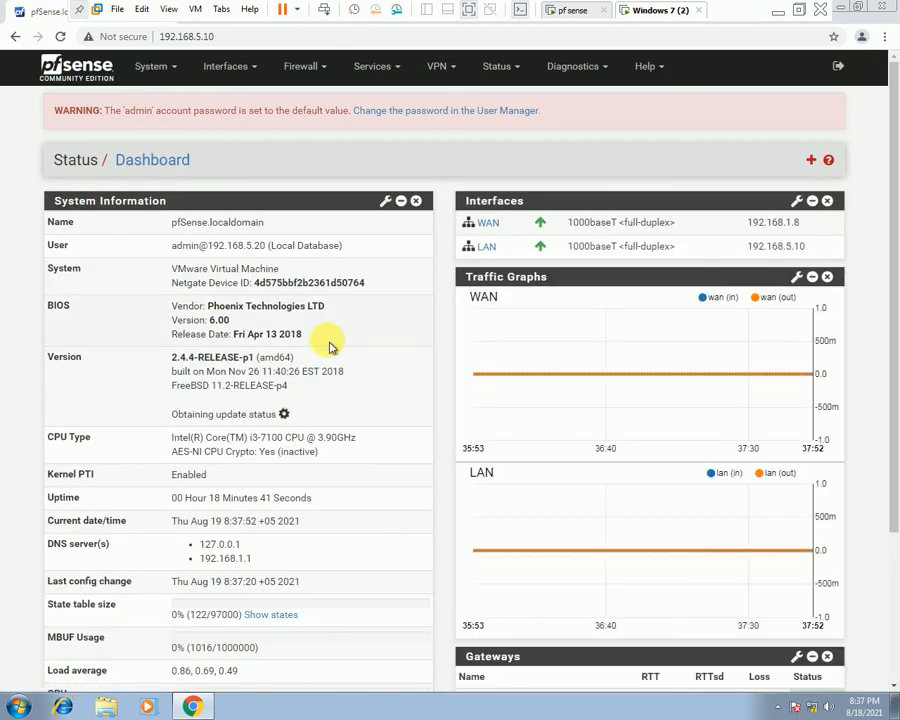
scroll(330, 348, down, 3)
scroll(330, 349, up, 3)
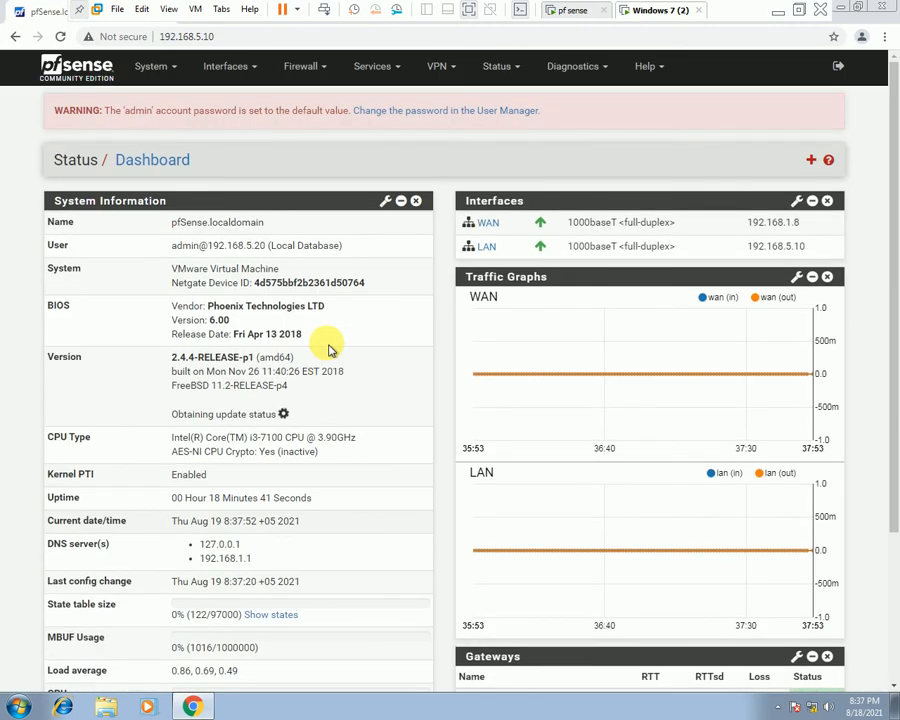
click(150, 66)
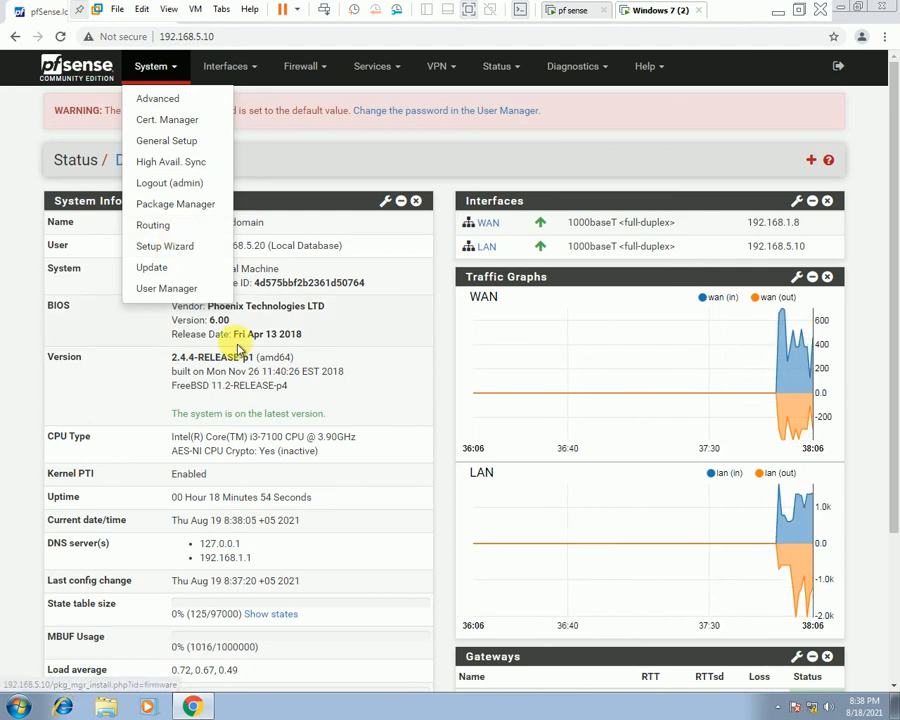
Open System > Routing Gateways and leave GW_LAN as the default IPv4 gateway.
click(177, 226)
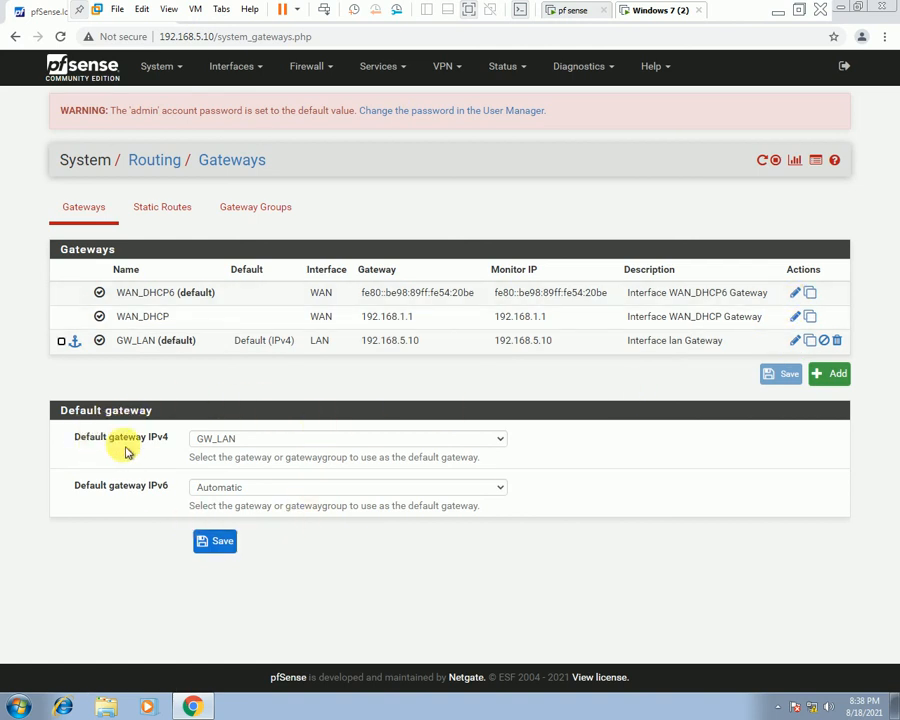
click(325, 445)
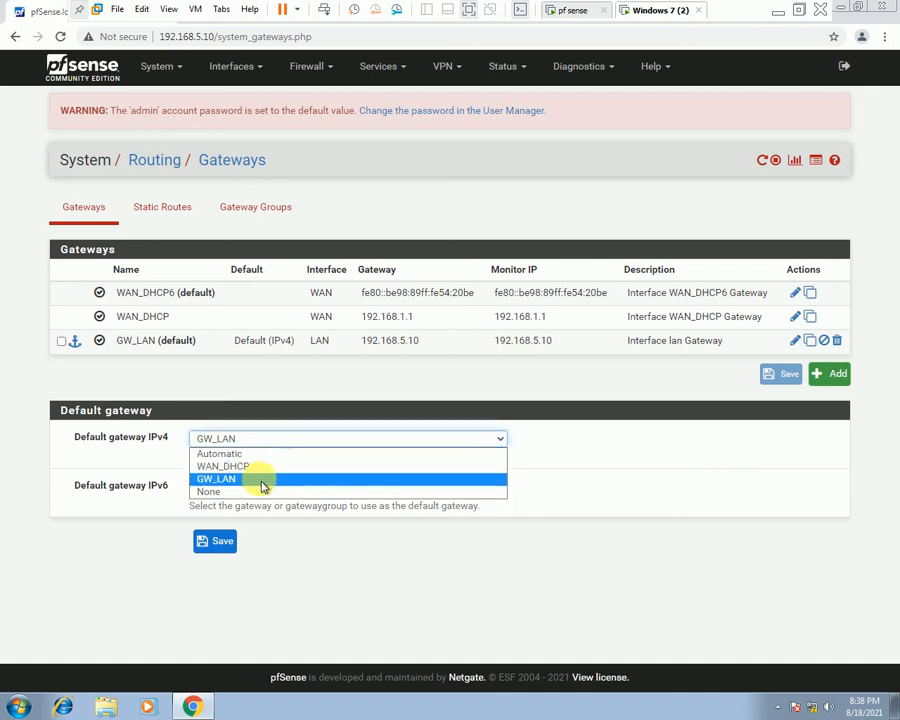
click(343, 441)
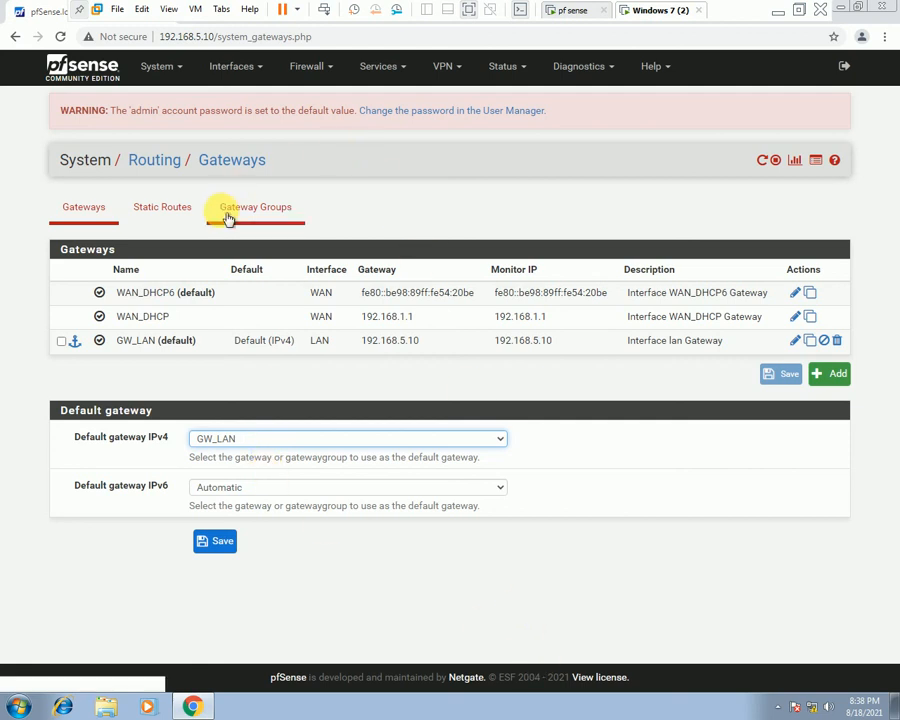
Look over Static Routes and its Add form, then bring up the empty Gateway Groups page.
click(194, 220)
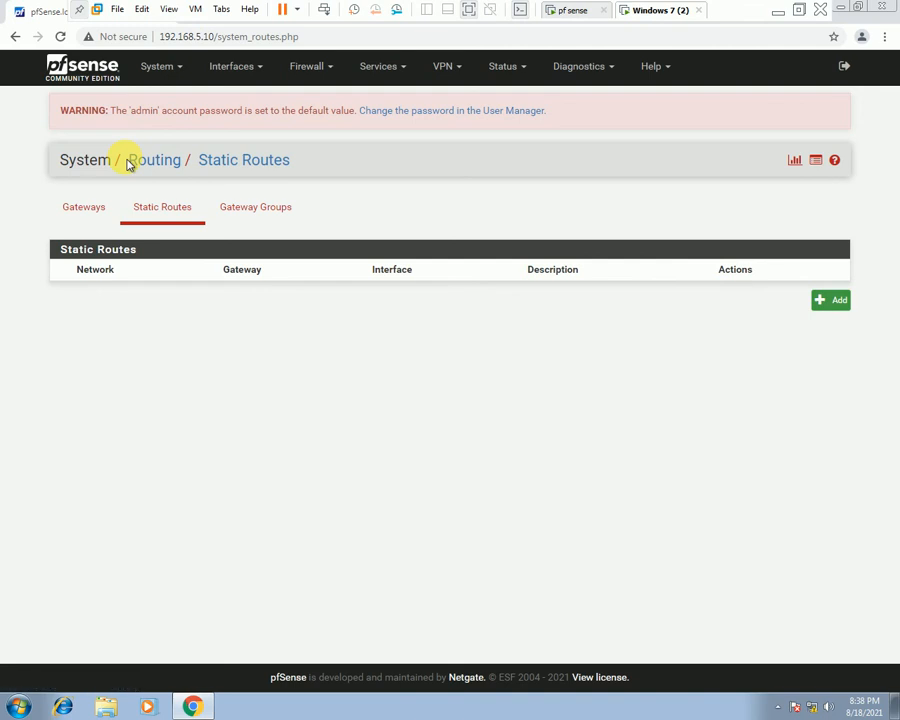
click(835, 301)
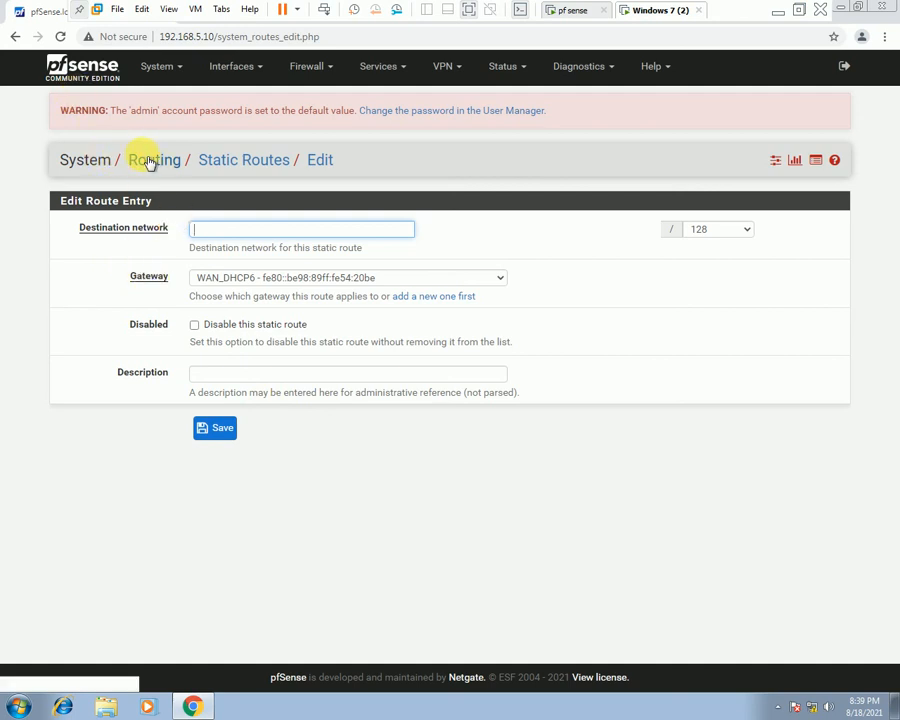
click(146, 163)
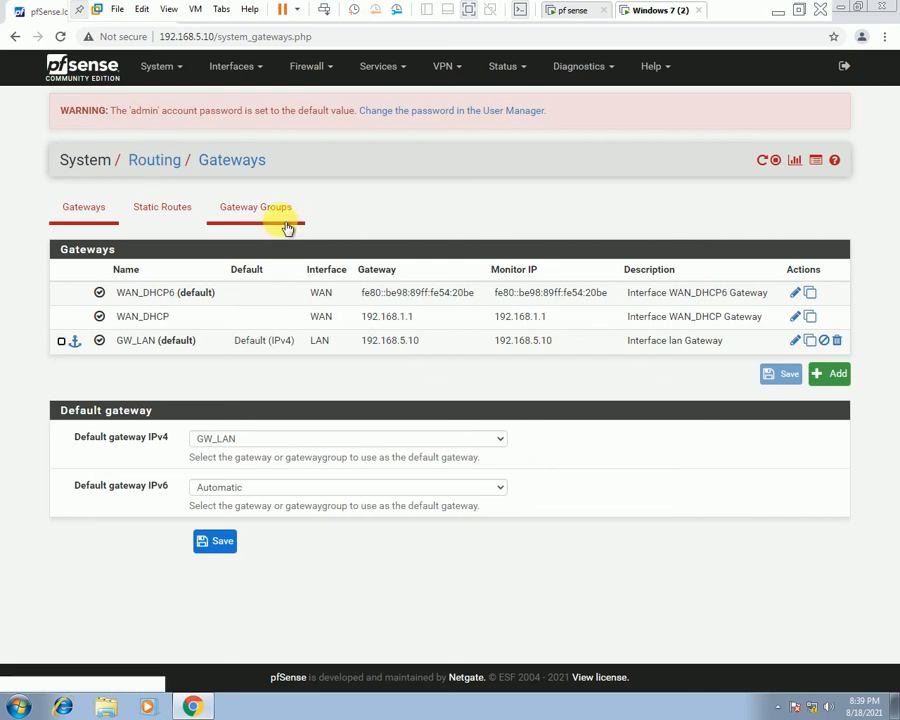
click(287, 229)
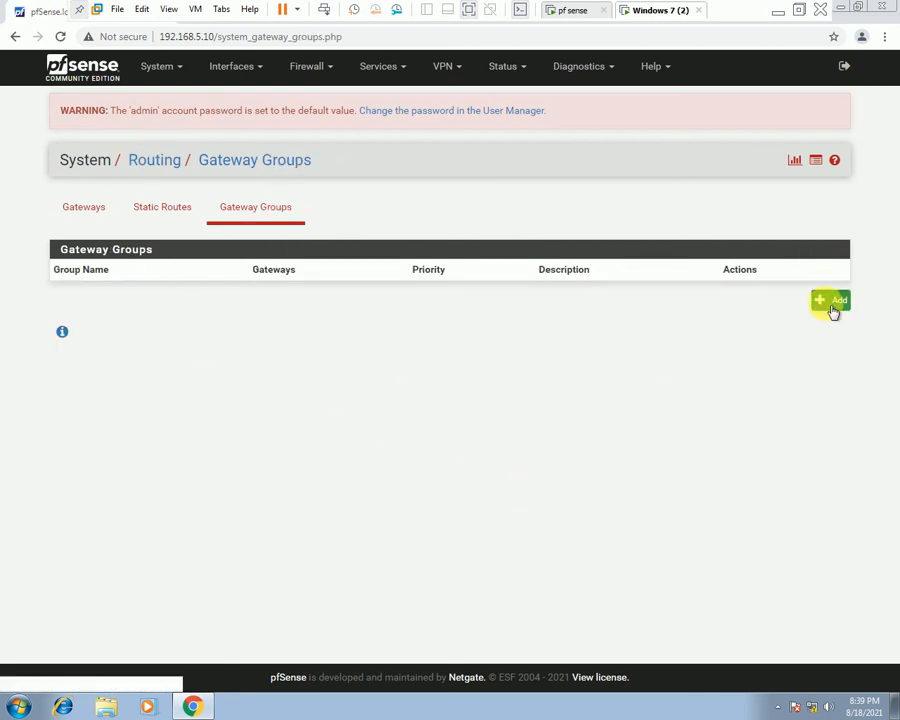
Inspect a new gateway group's Tier (Never) and Trigger Level (Member Down) options, then leave it unsaved.
click(832, 304)
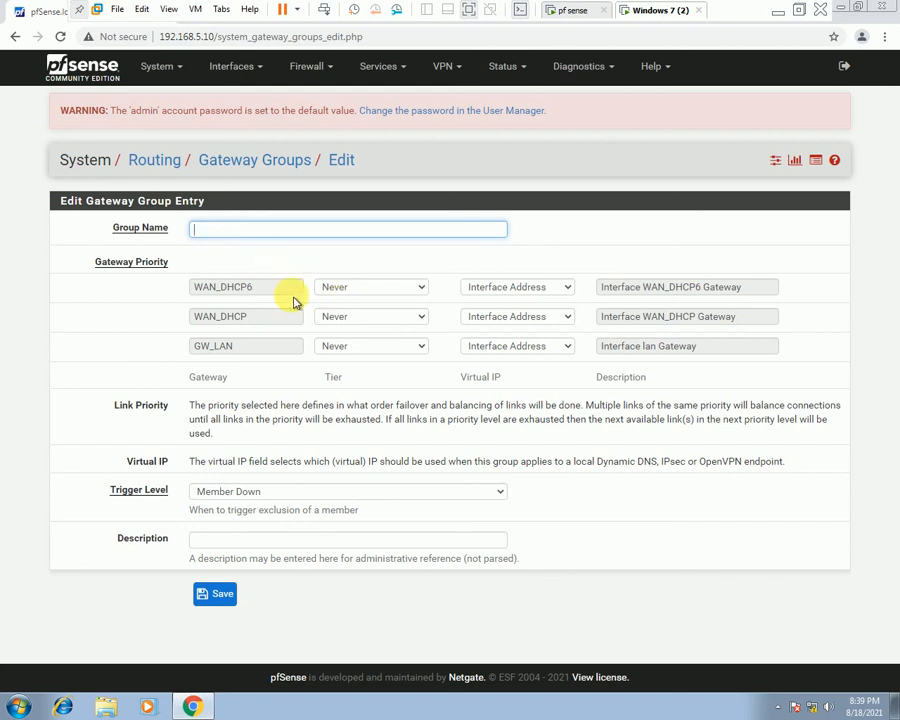
click(420, 289)
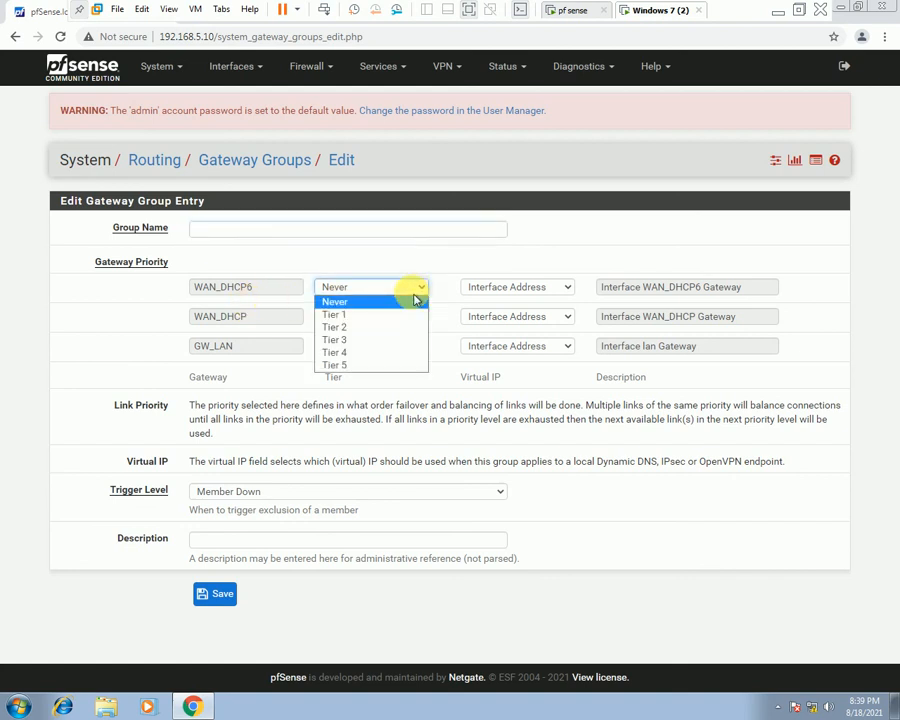
click(145, 292)
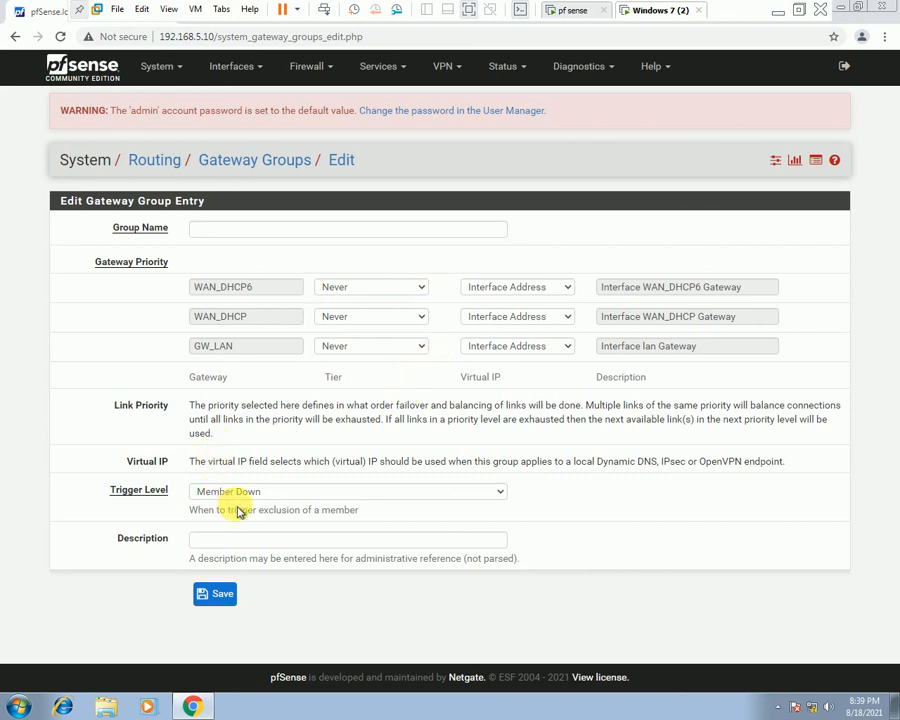
click(395, 491)
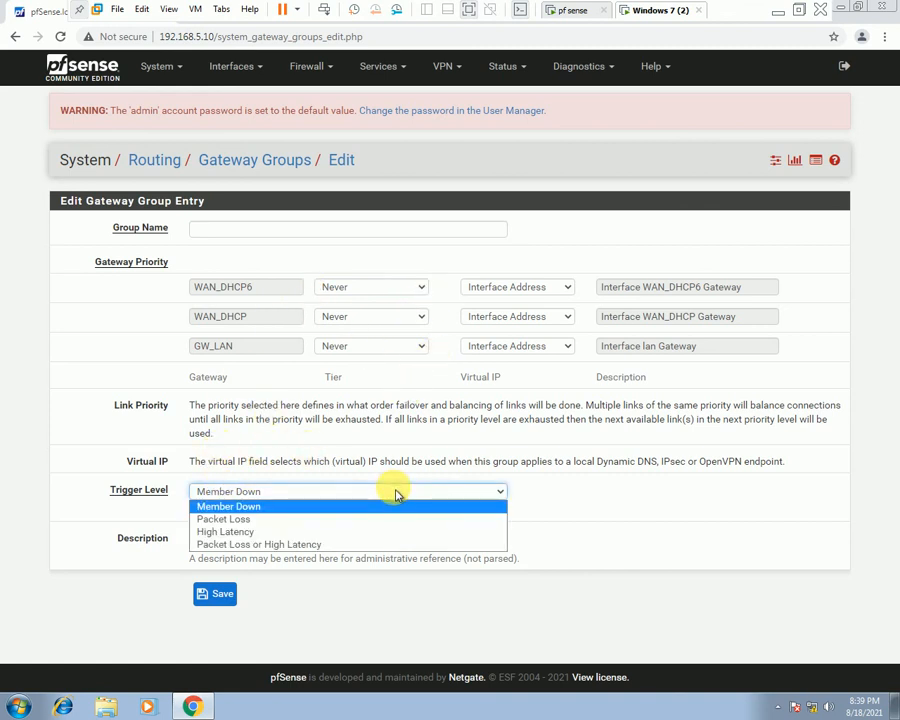
click(397, 491)
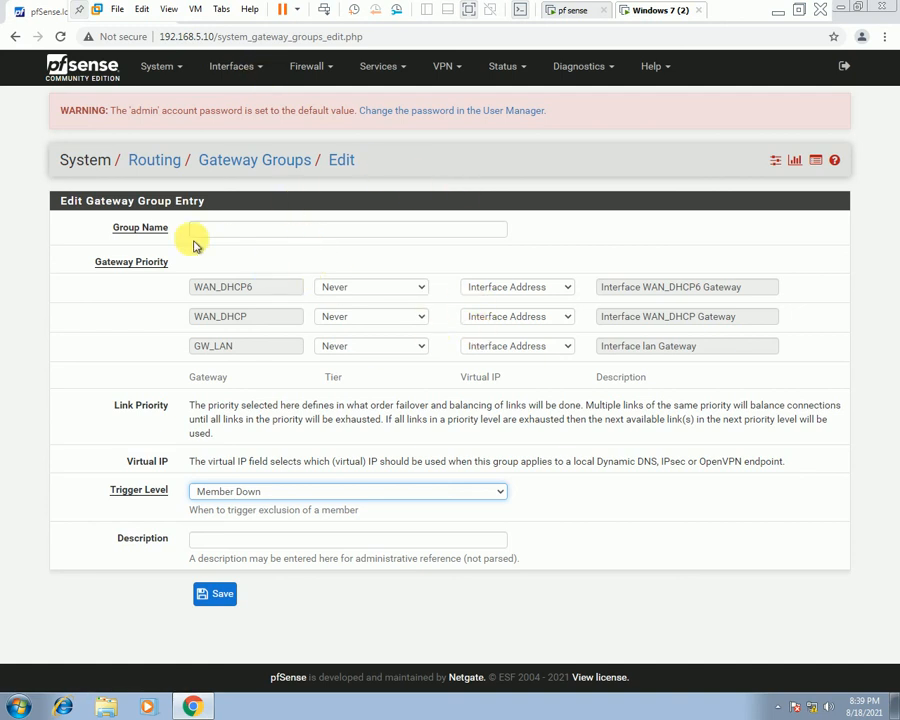
click(255, 231)
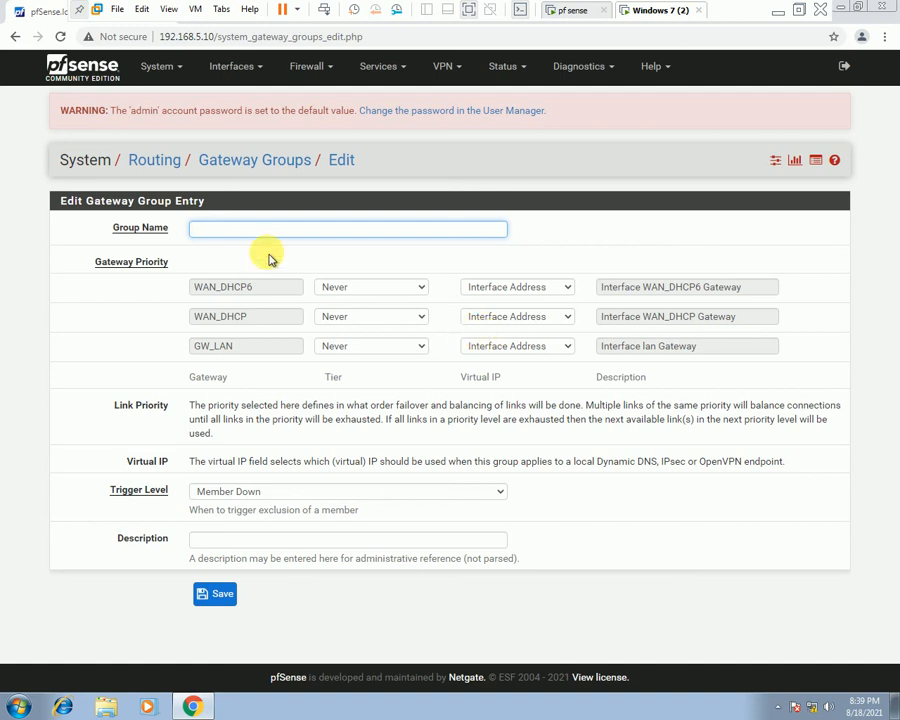
click(145, 161)
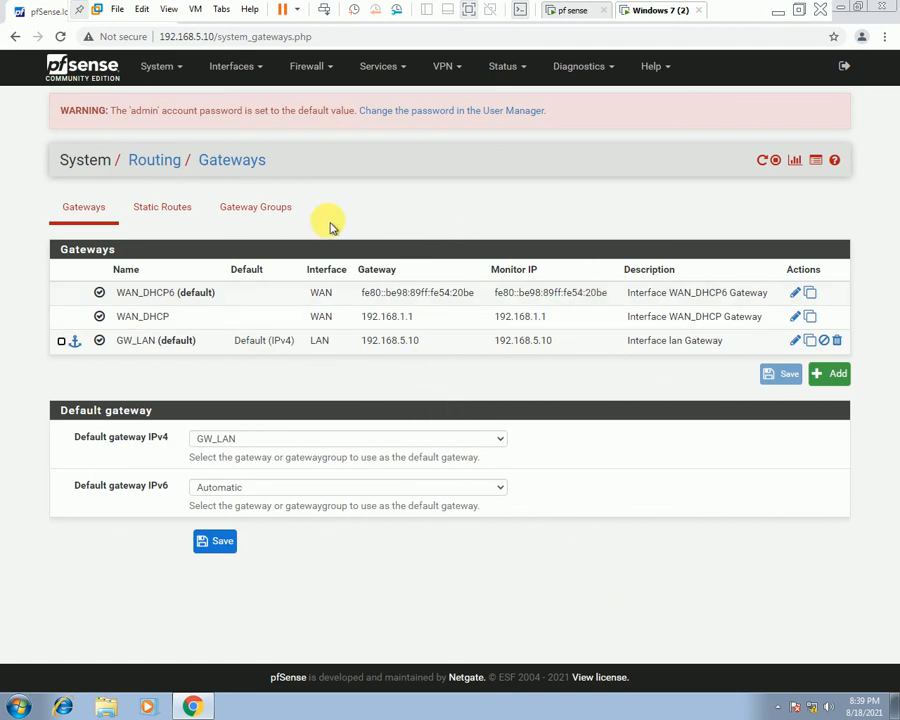
Show the System sections menu from the Routing Gateways page.
click(148, 65)
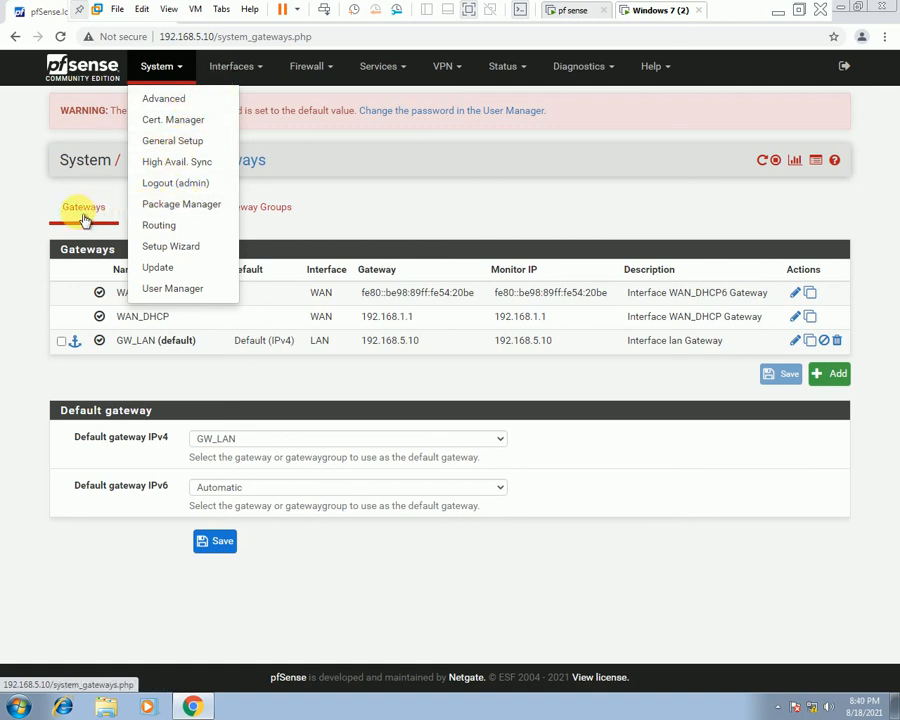
Confirm Package Manager shows no installed packages and can't retrieve available ones, then return to Dashboard.
click(186, 205)
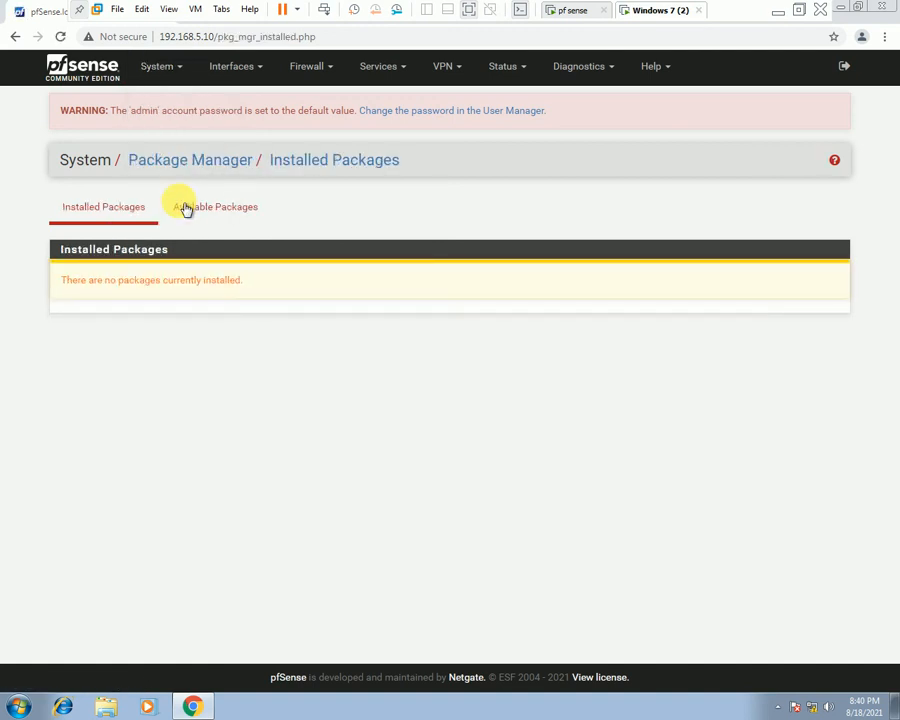
drag(242, 280, 58, 291)
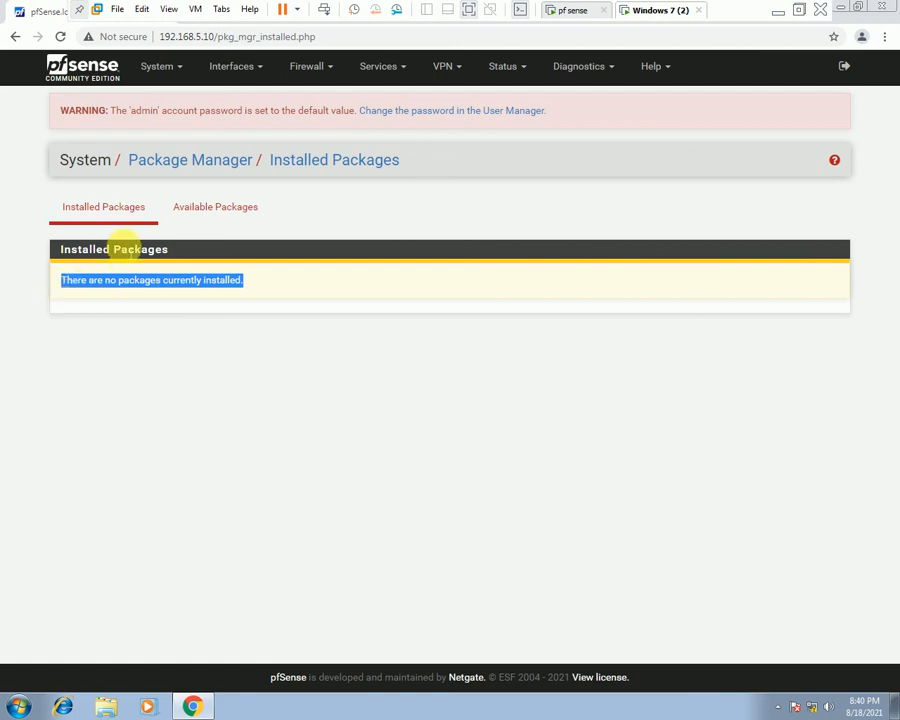
click(206, 210)
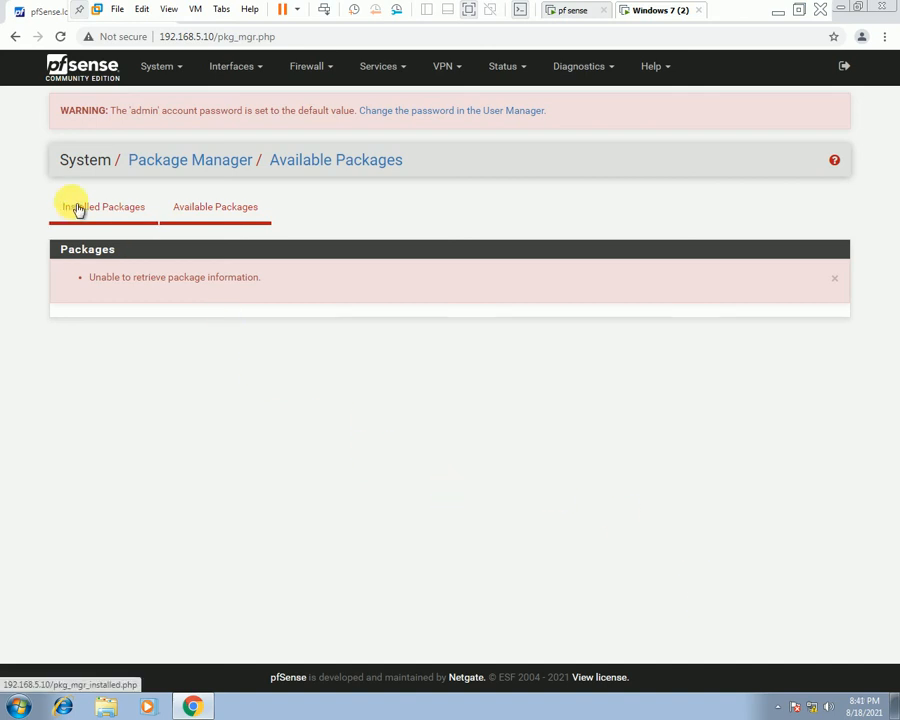
click(90, 71)
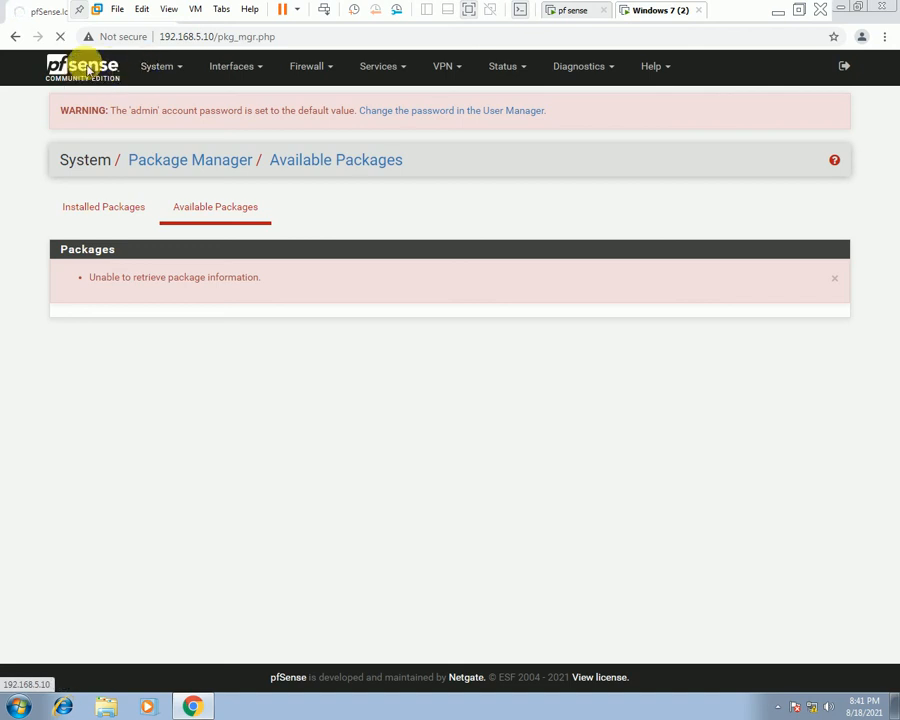
click(176, 74)
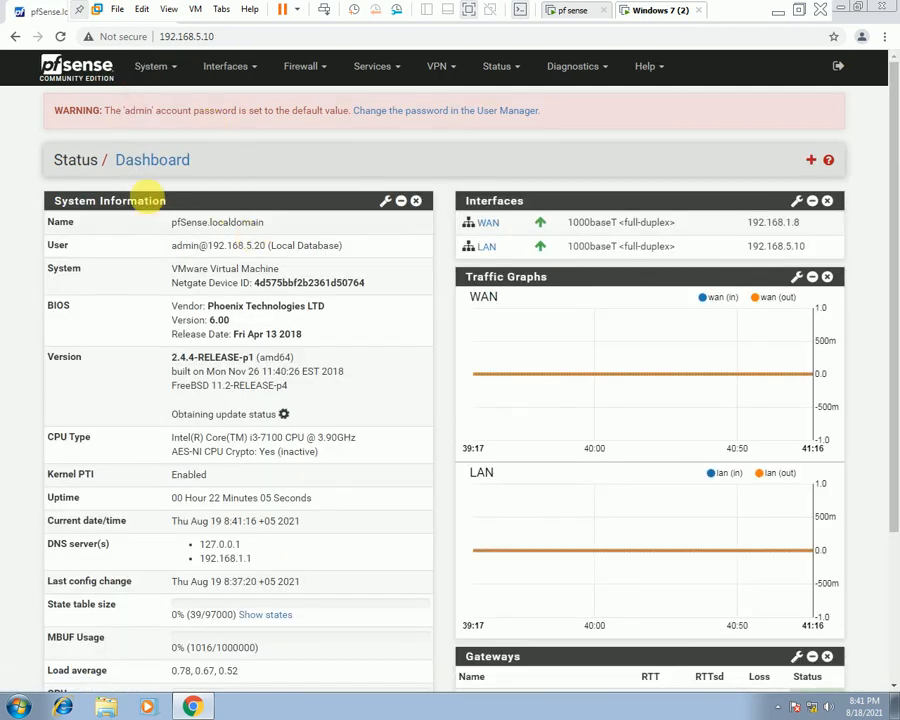
Review General Setup: hostname pfSense, domain localdomain, DNS servers 8.8.8.8 and 8.8.4.4.
click(152, 66)
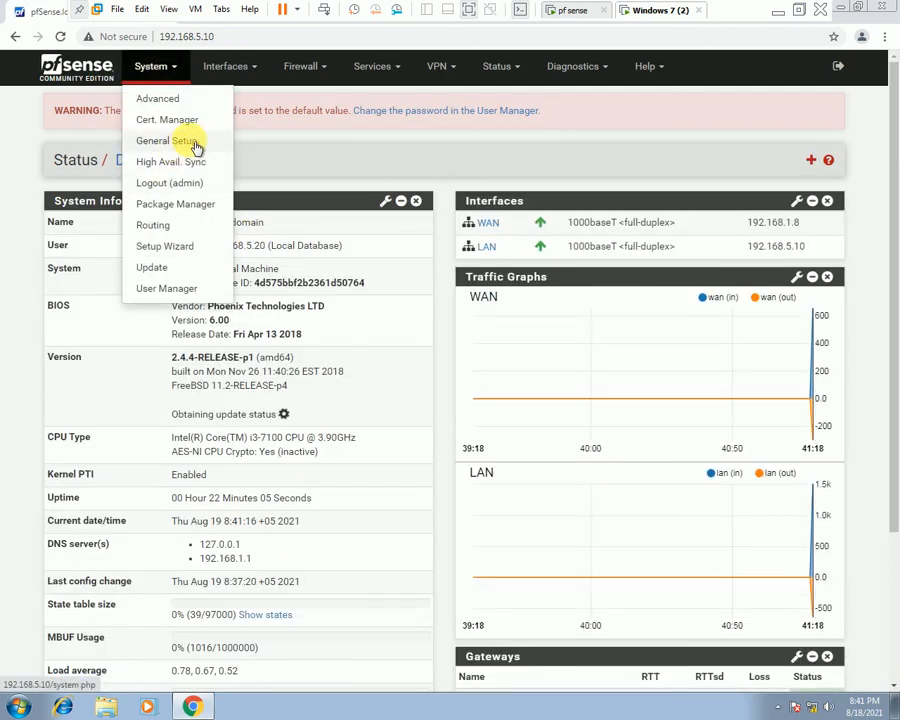
click(197, 147)
scroll(410, 475, down, 1)
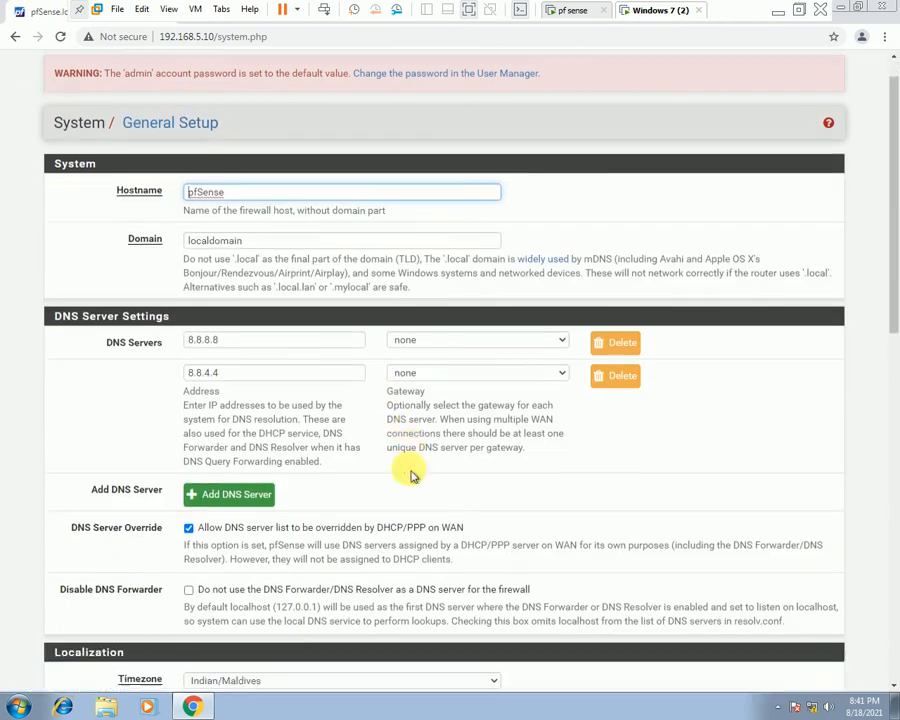
scroll(410, 475, down, 5)
scroll(410, 475, down, 3)
scroll(410, 475, up, 6)
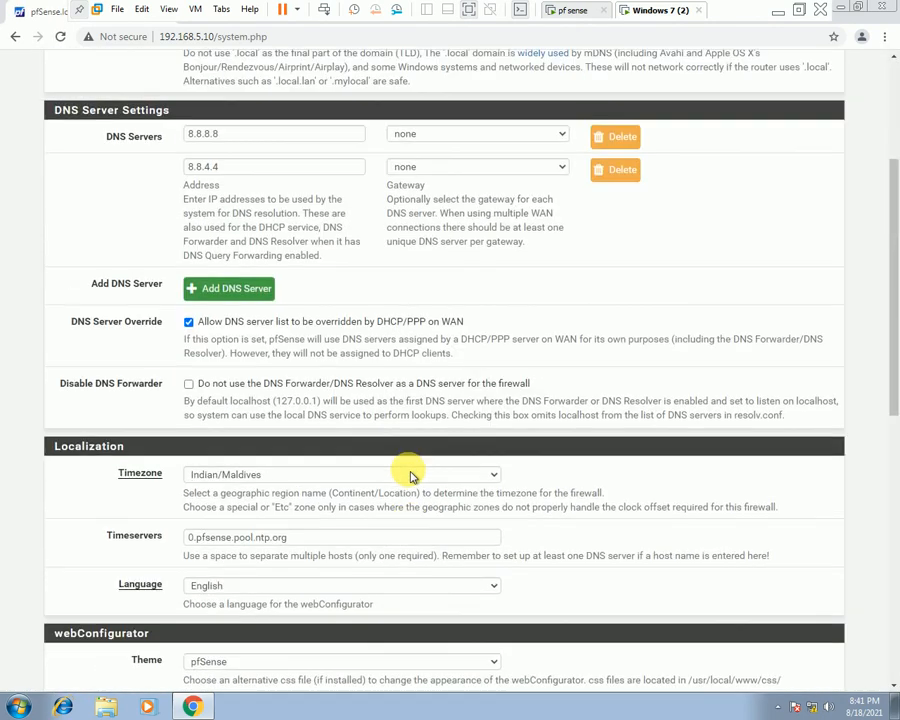
scroll(410, 475, up, 3)
click(78, 63)
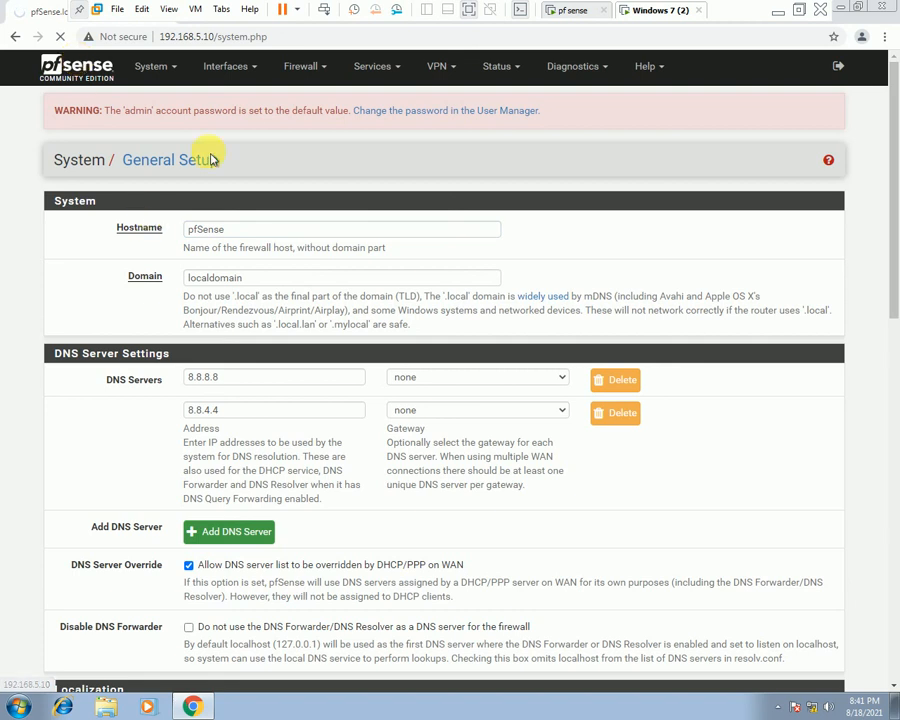
click(575, 12)
Shut down the Windows 7 (2) guest and confirm.
click(800, 9)
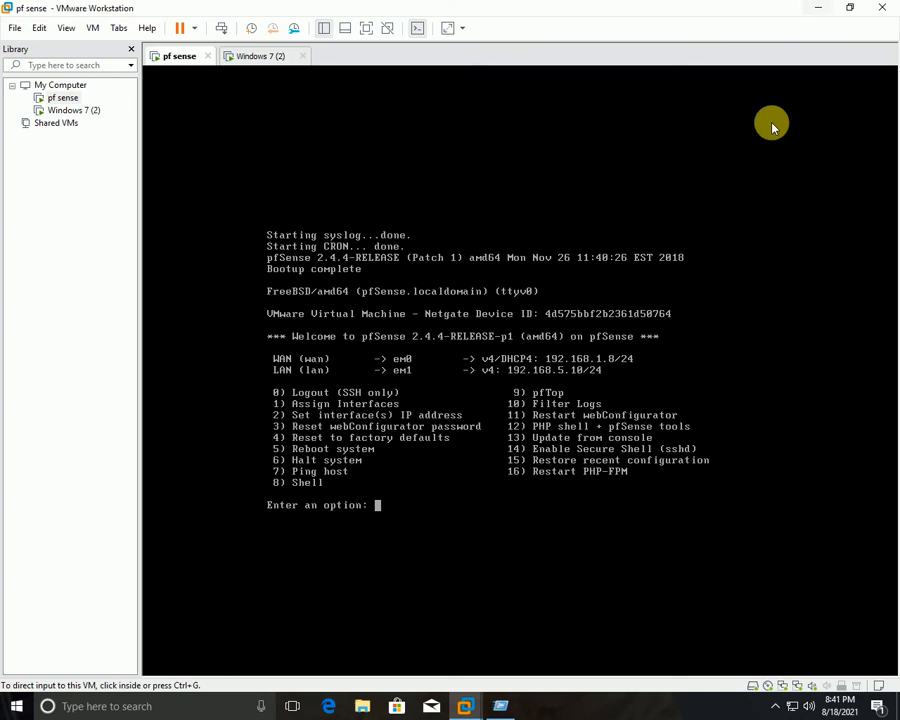
click(258, 55)
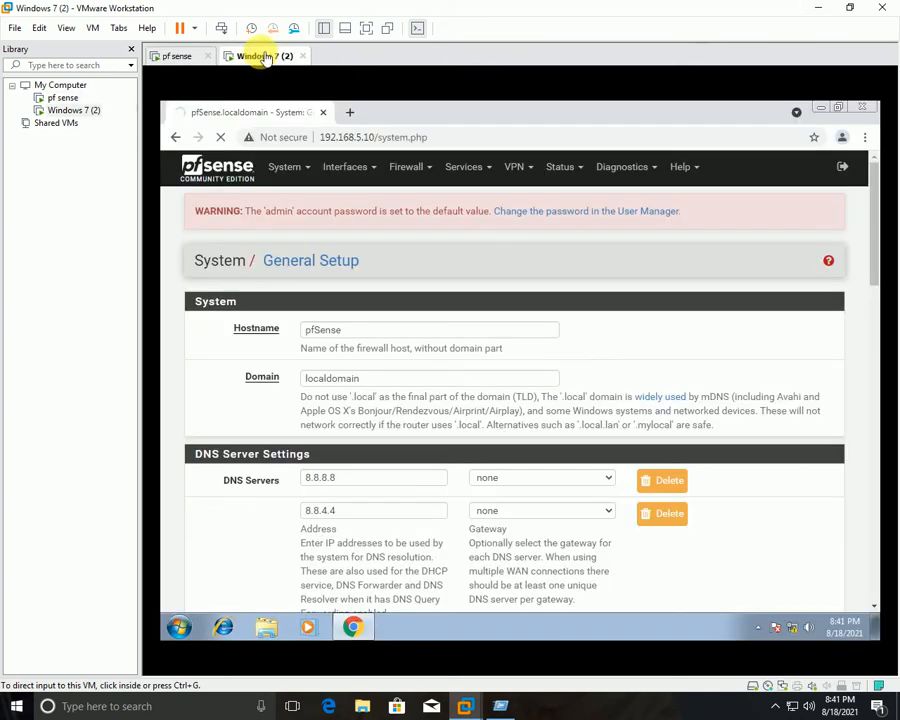
click(92, 28)
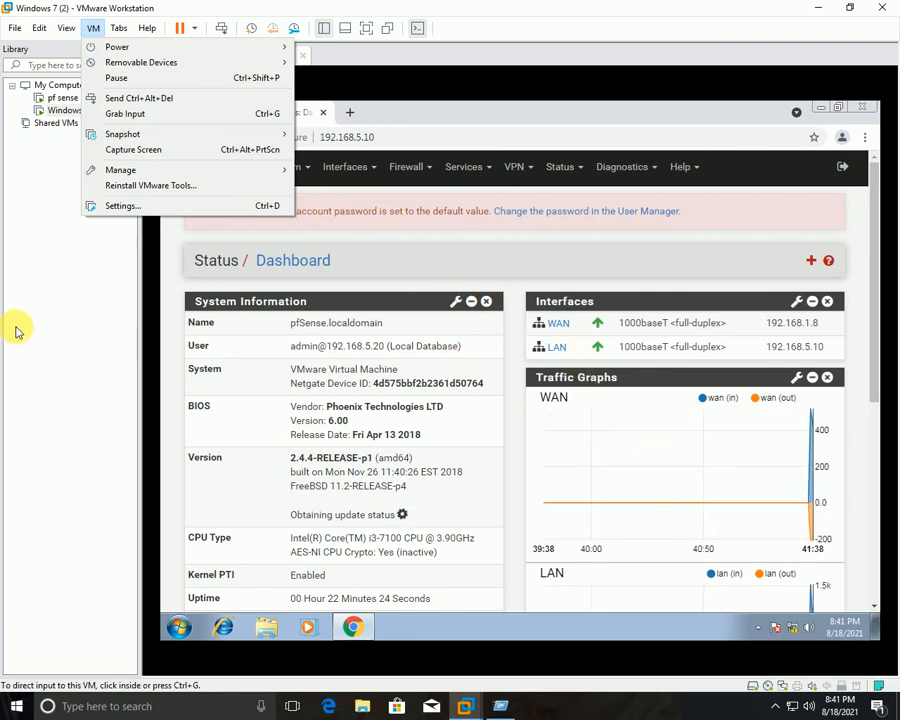
click(49, 331)
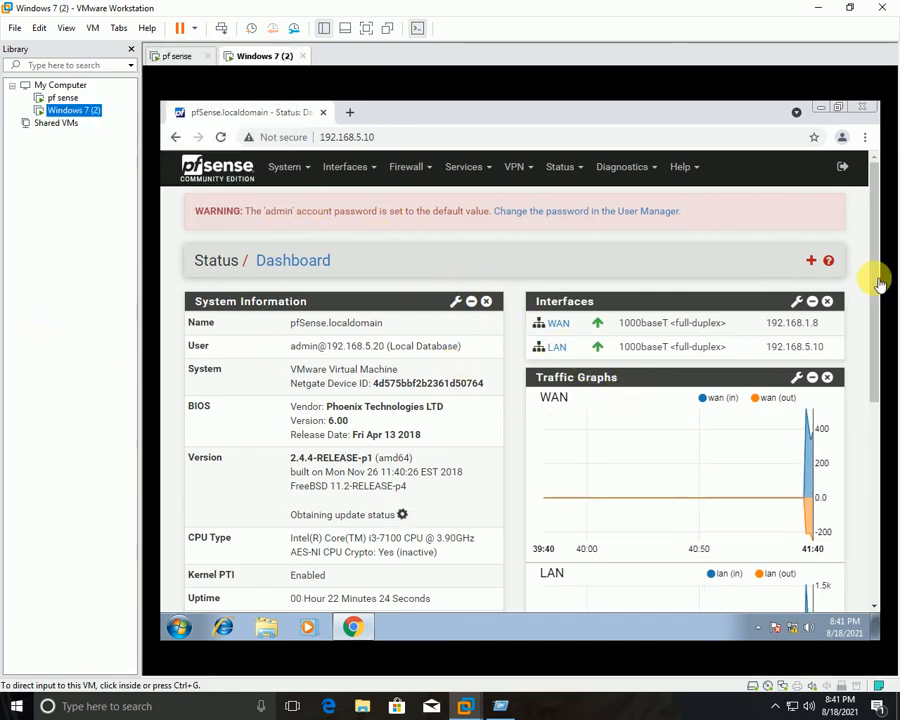
drag(878, 297, 868, 160)
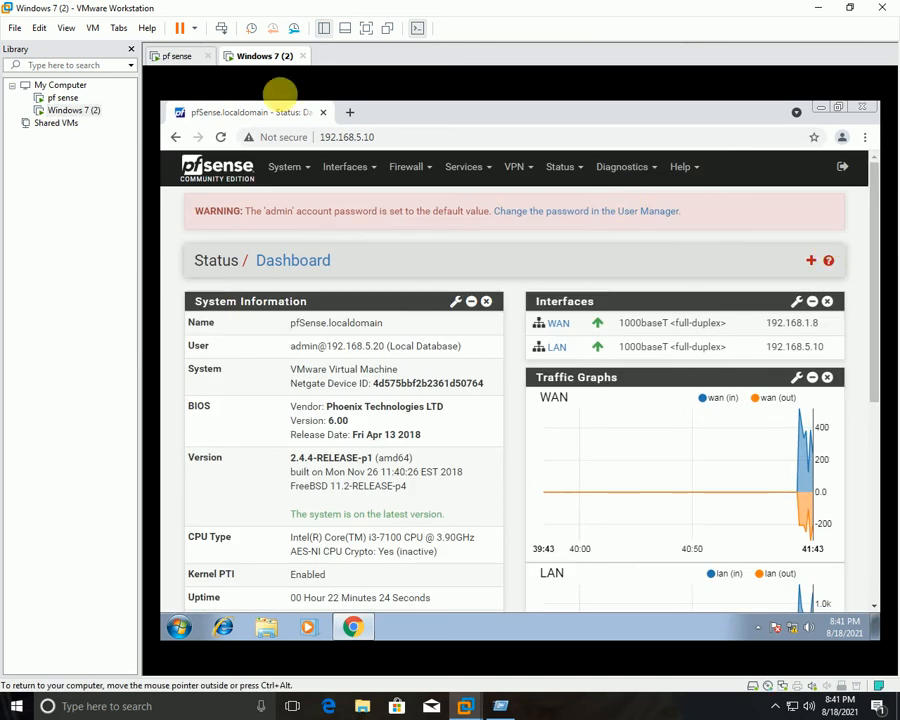
click(93, 28)
mouse_move(120, 47)
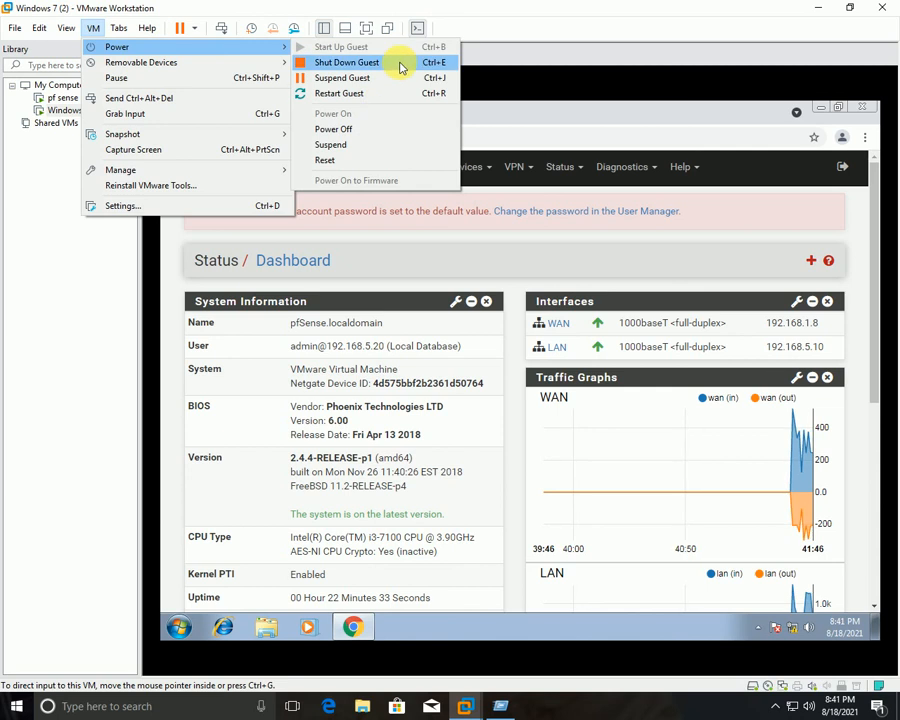
click(399, 63)
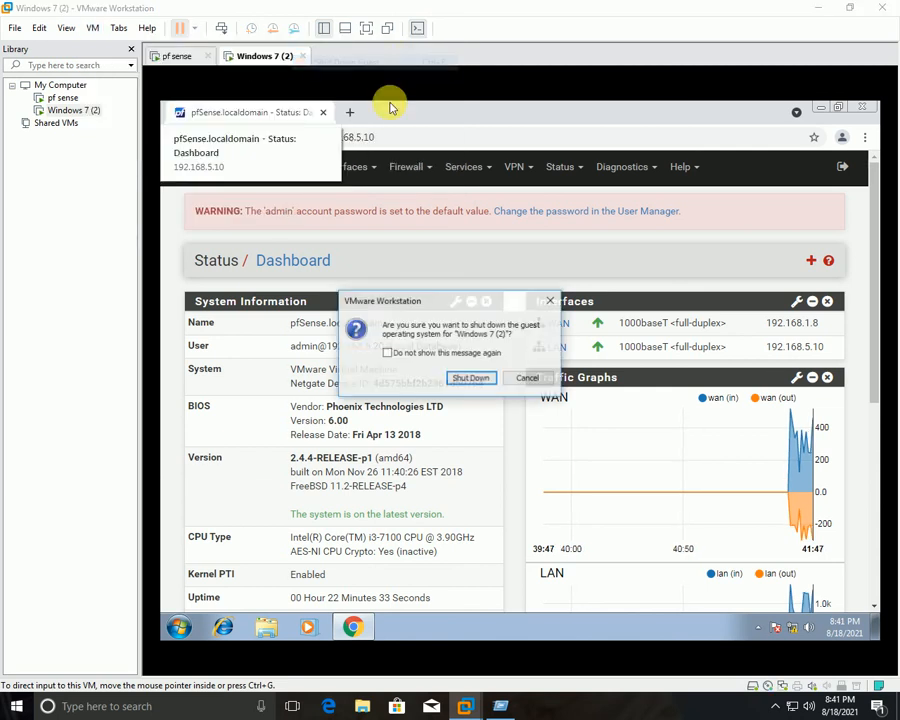
click(460, 376)
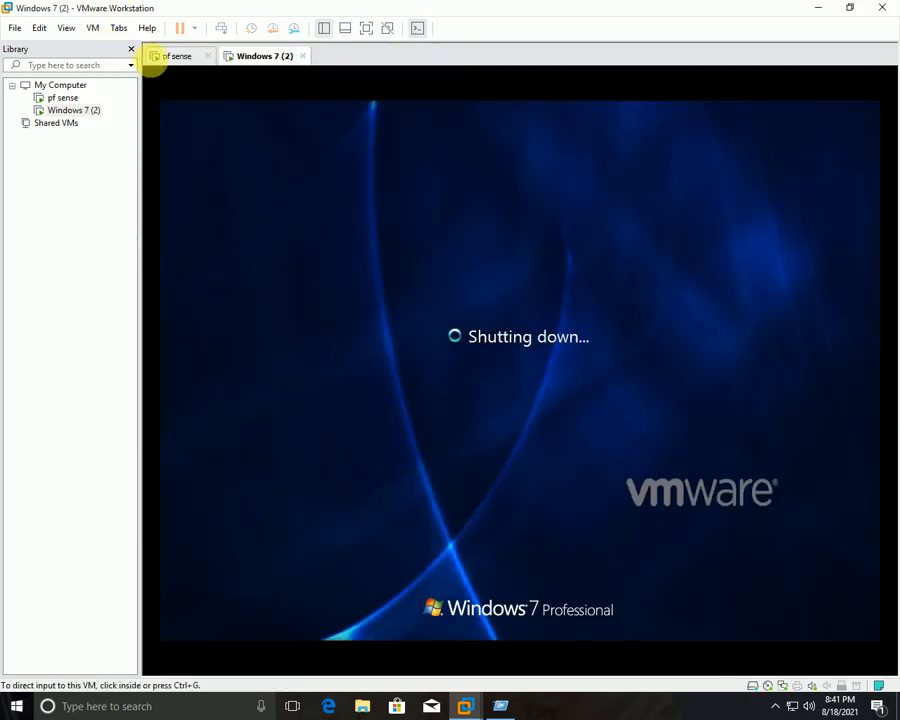
Shut down the pfSense guest, then list both VMs as powered off in My Computer.
click(177, 57)
click(92, 30)
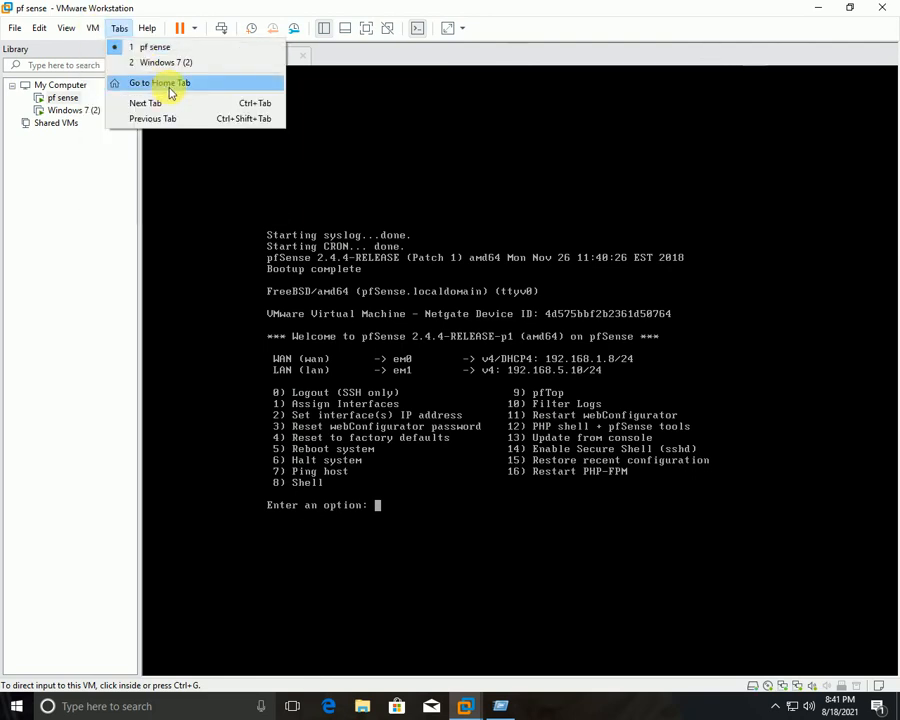
mouse_move(113, 50)
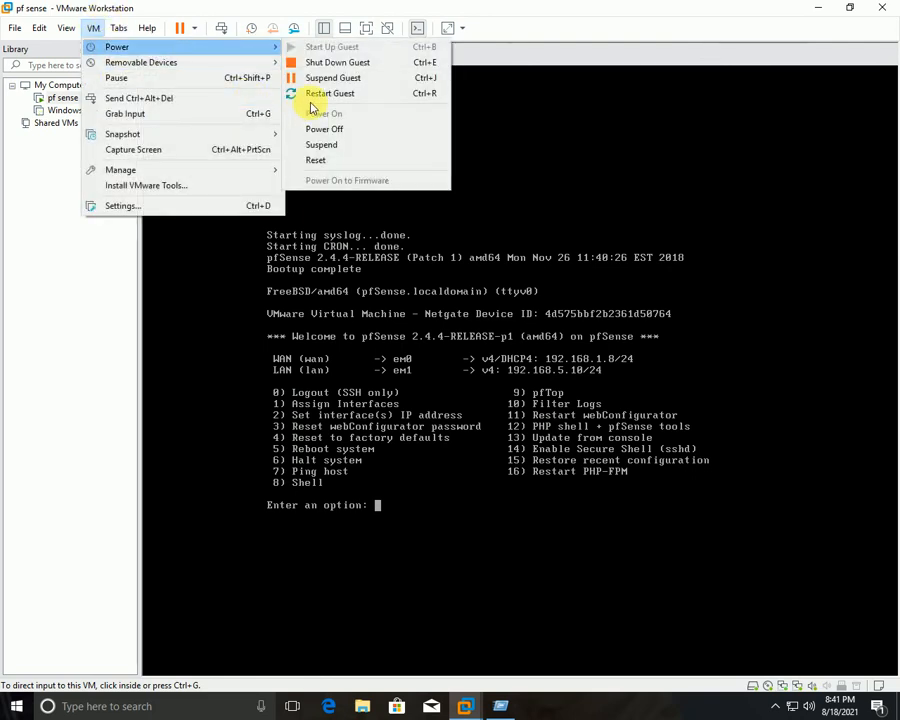
click(354, 64)
click(472, 378)
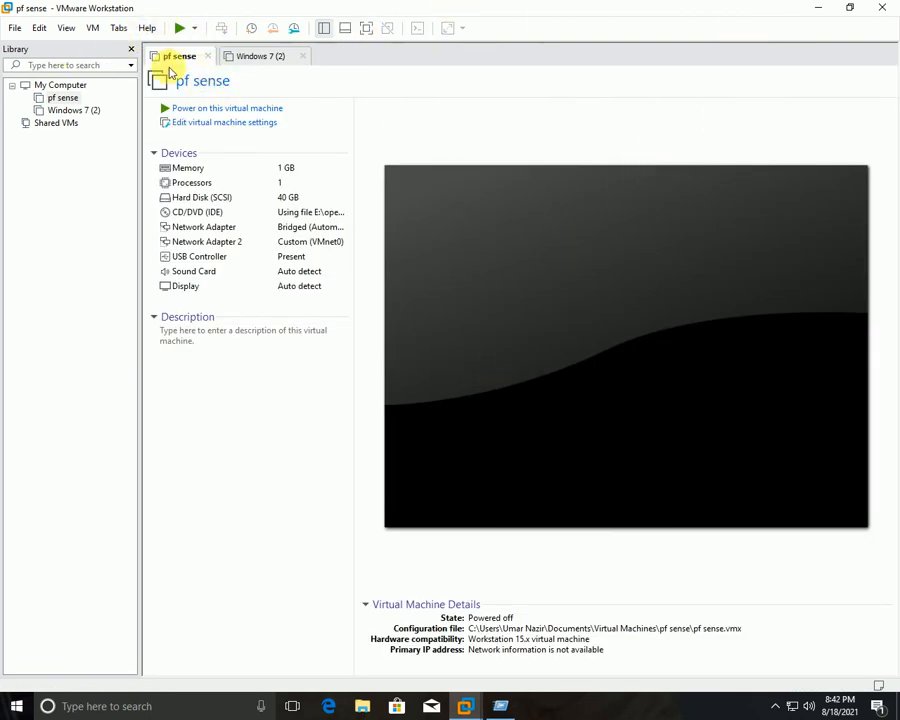
click(45, 88)
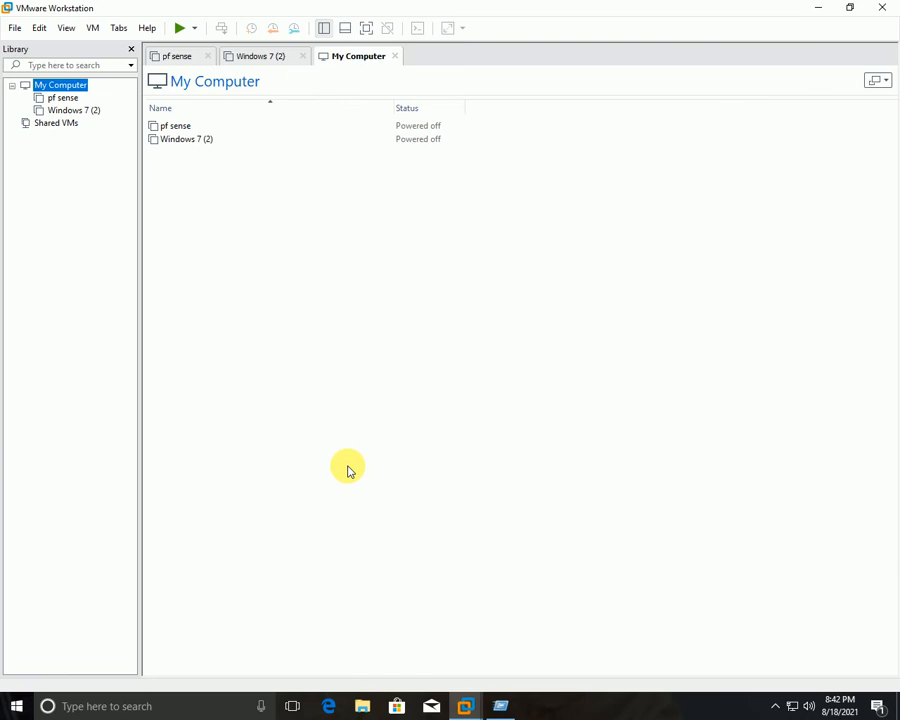